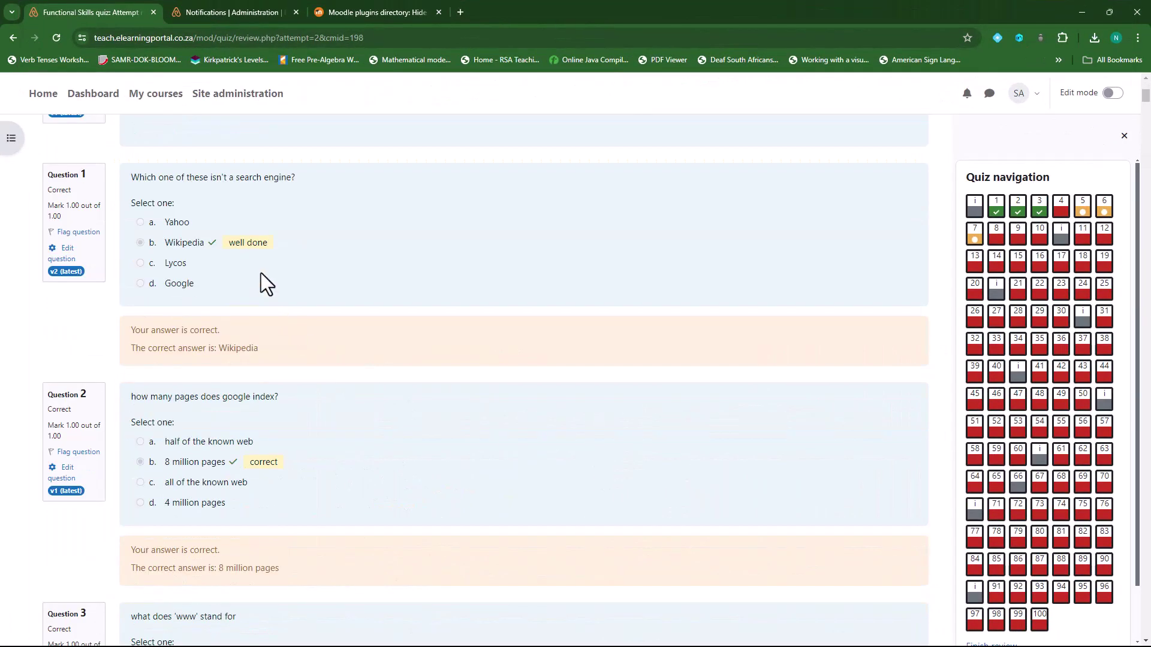
scroll(260, 474, down, 3)
scroll(282, 342, down, 3)
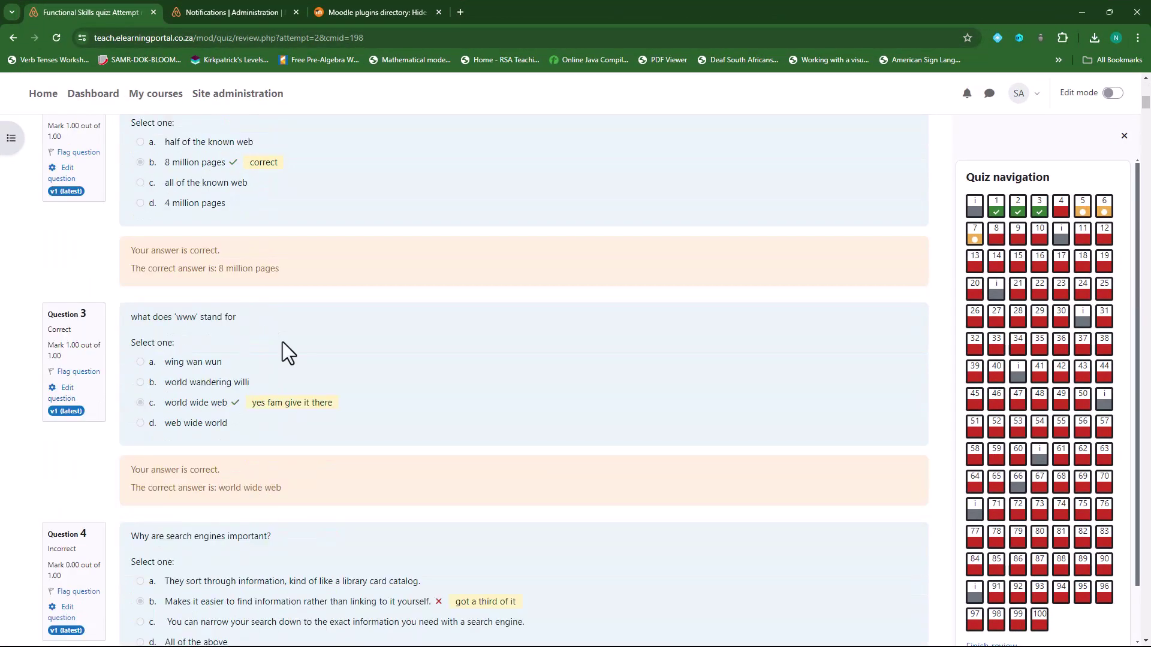
scroll(304, 505, down, 2)
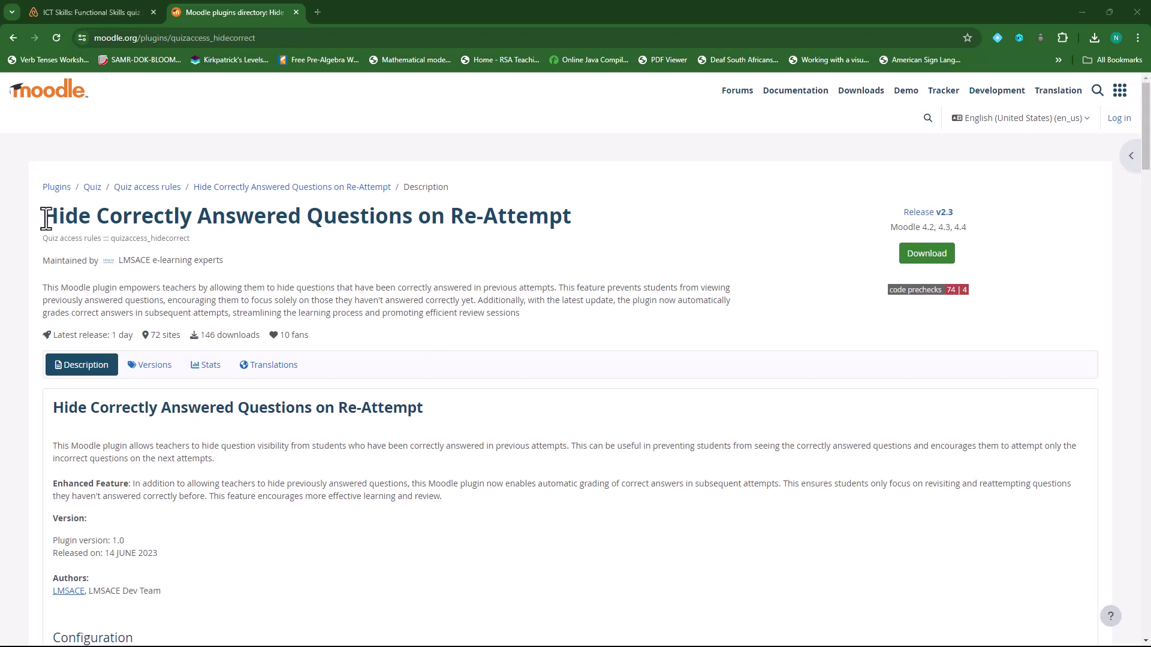
drag(42, 216, 575, 221)
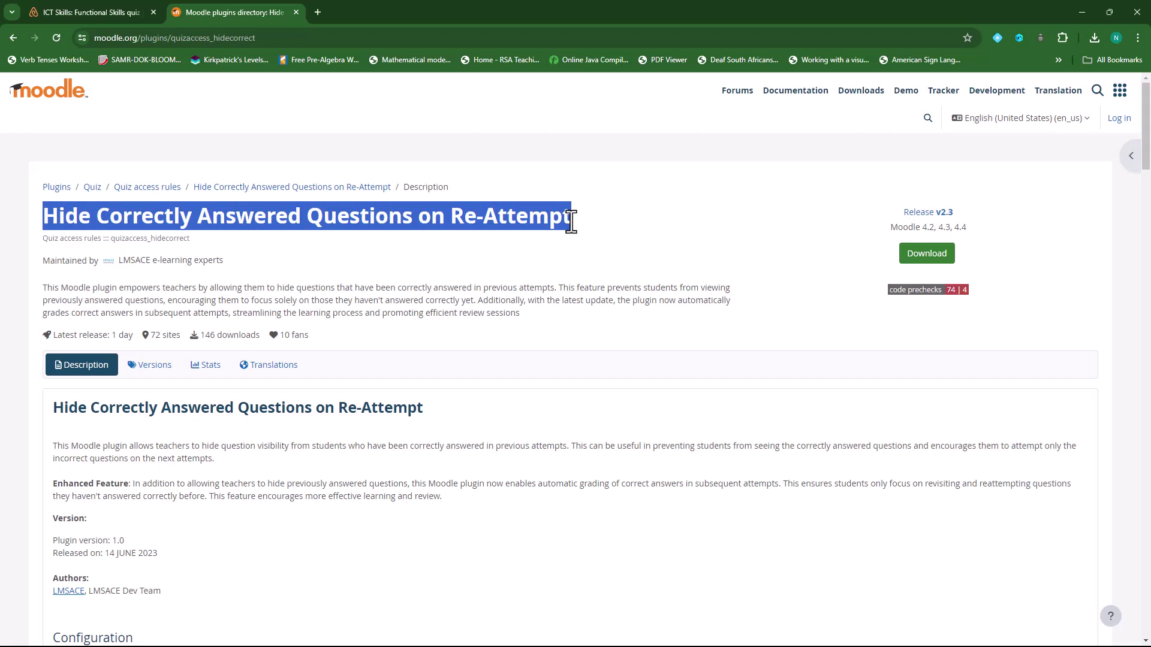
click(587, 261)
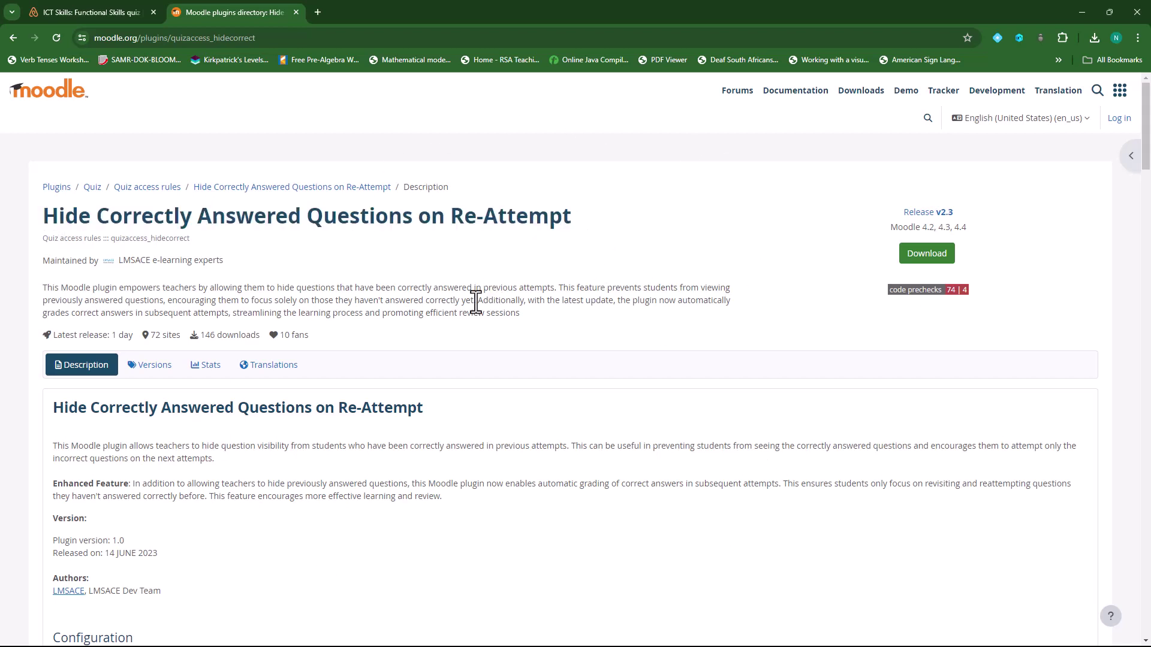
click(150, 364)
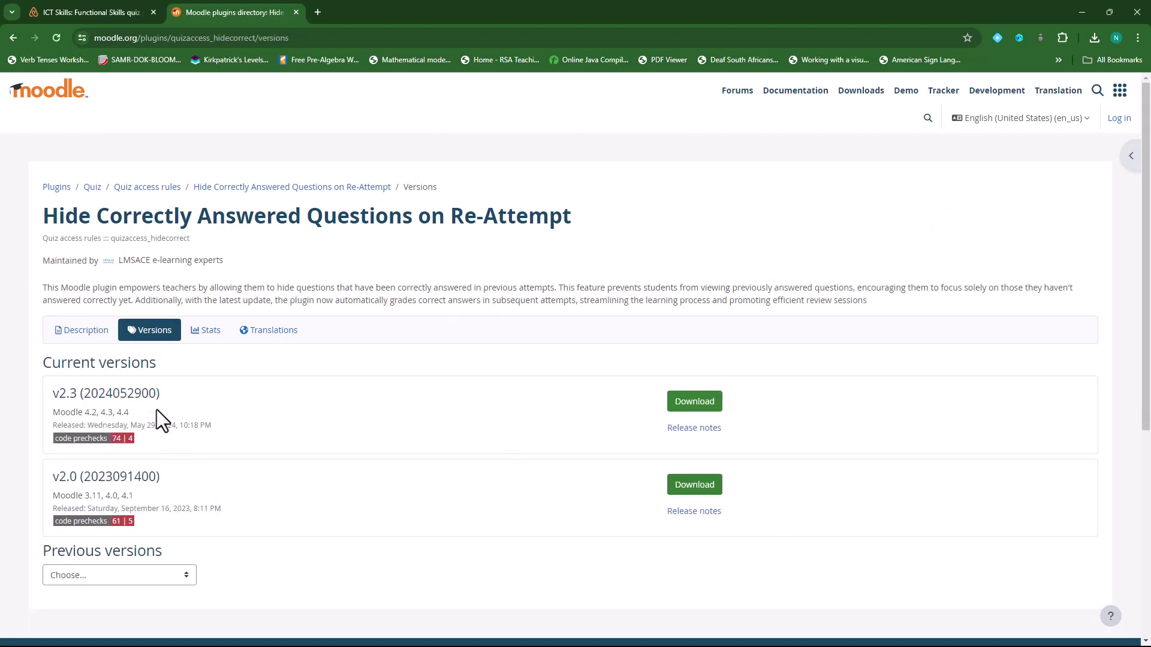
click(694, 401)
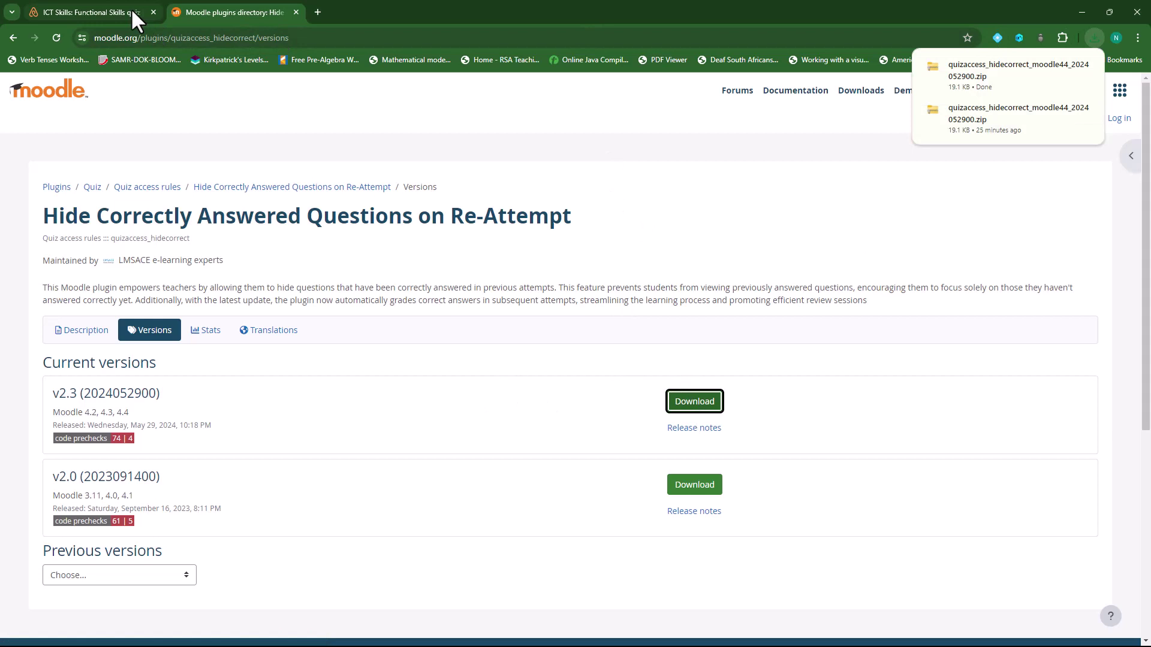
- Open Site administration from the ICT Skills quiz in a new browser tab
click(108, 12)
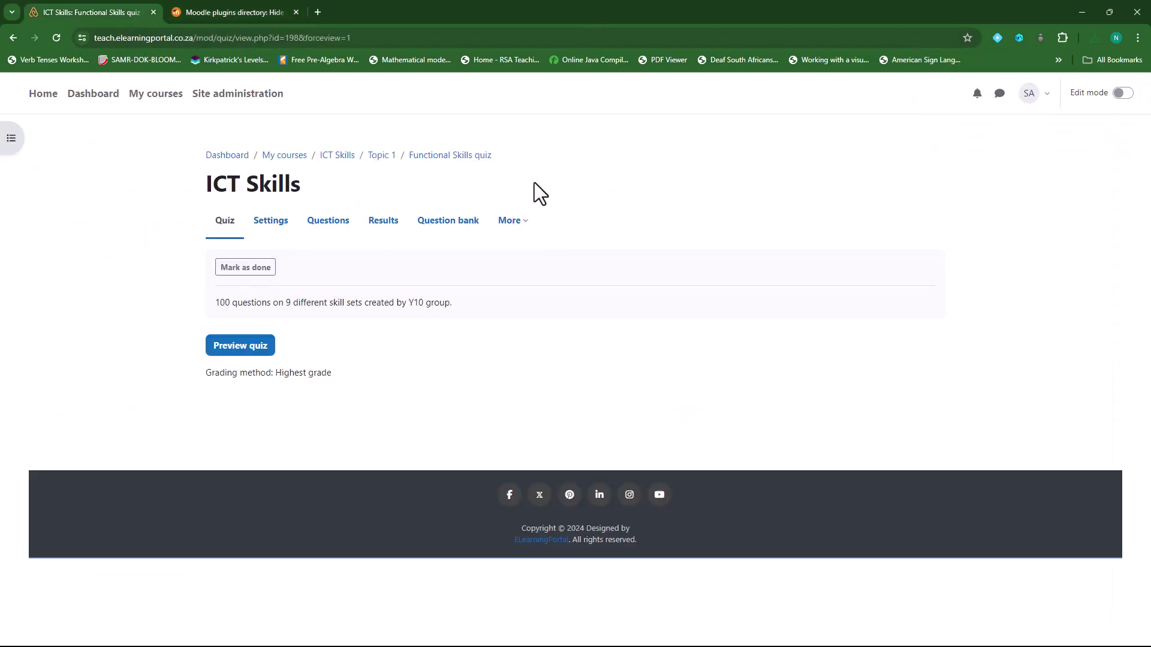
right_click(229, 93)
click(261, 108)
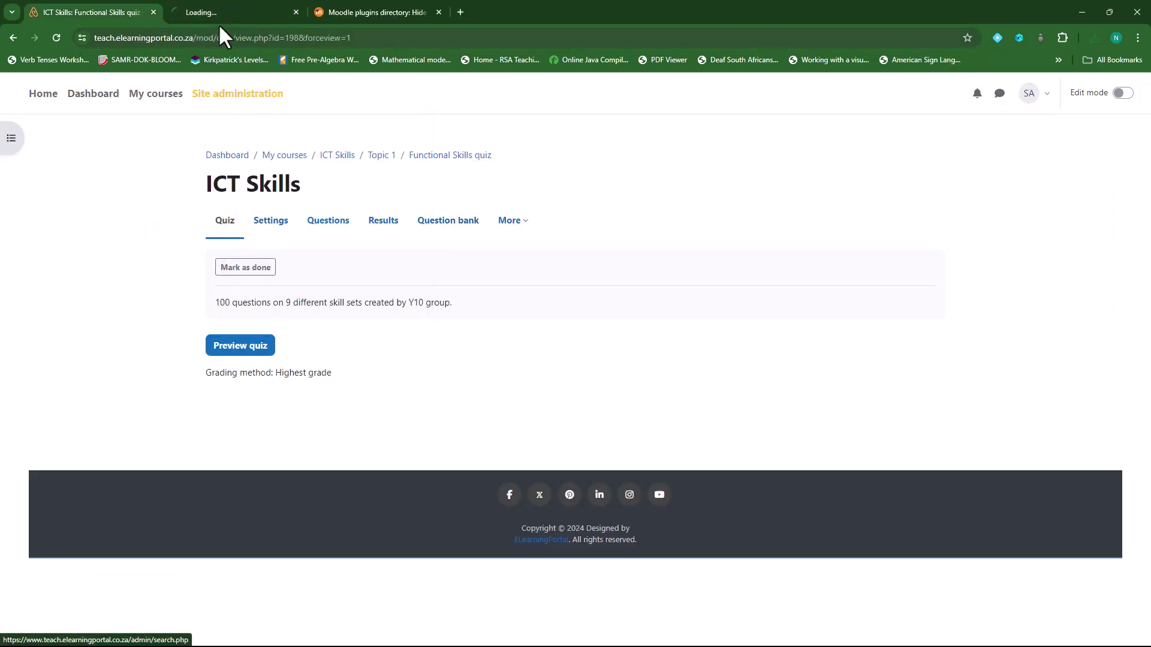
click(218, 12)
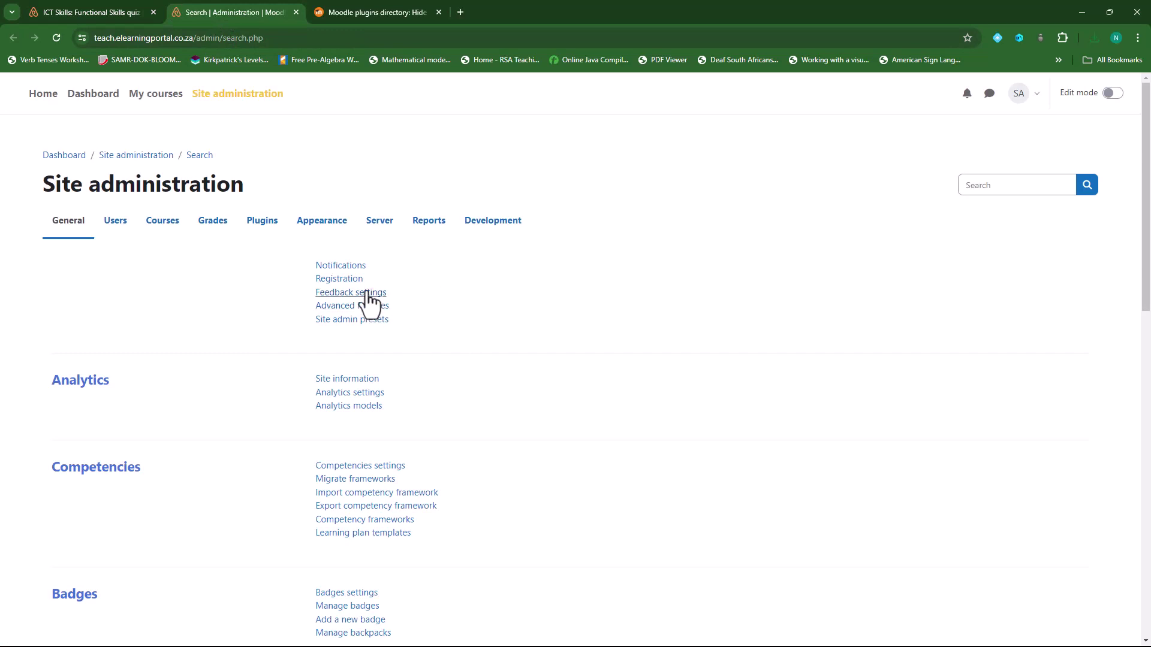
- Upload the downloaded hidecorrect ZIP package in Plugins > Install plugins
click(262, 220)
click(342, 266)
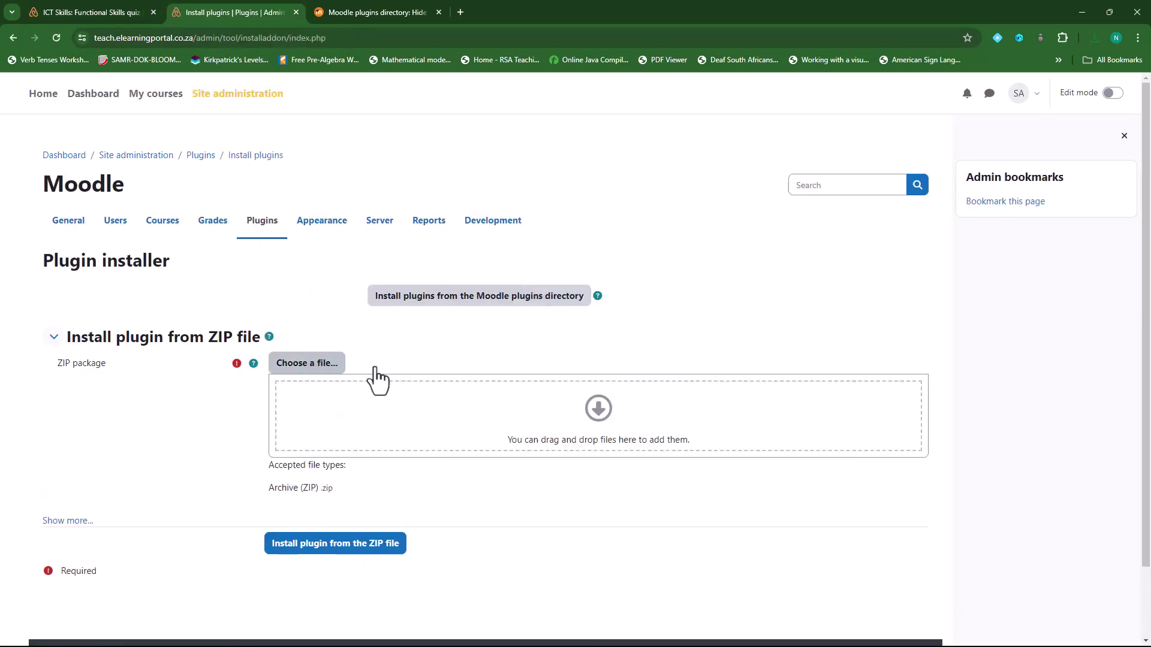
click(307, 363)
click(490, 316)
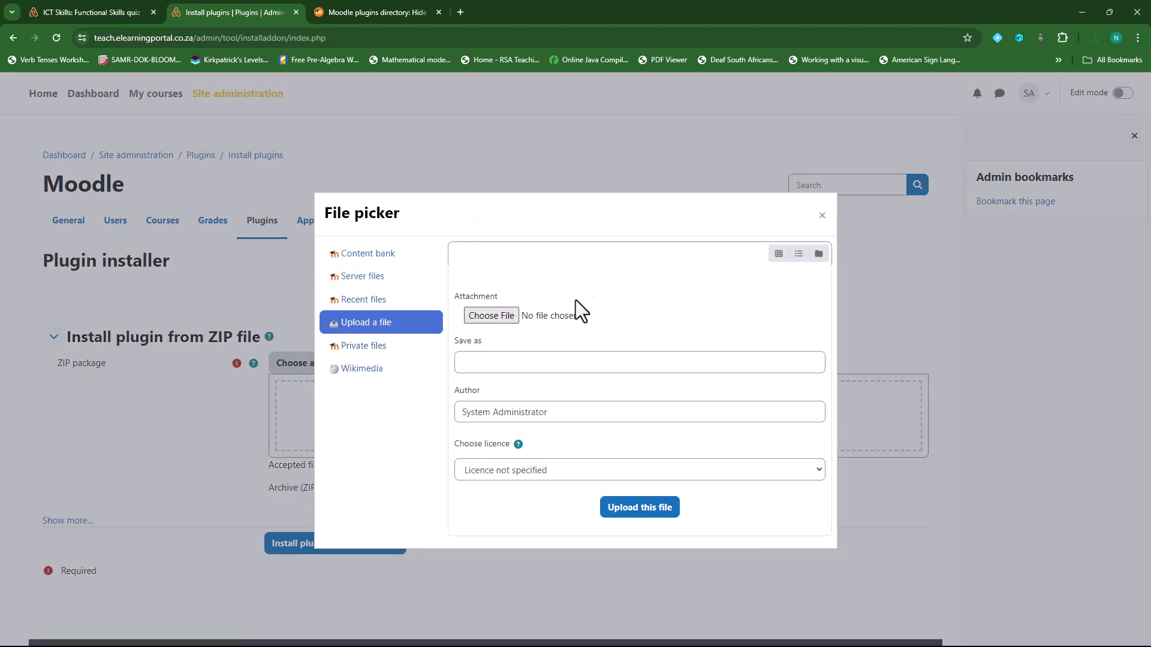
click(214, 167)
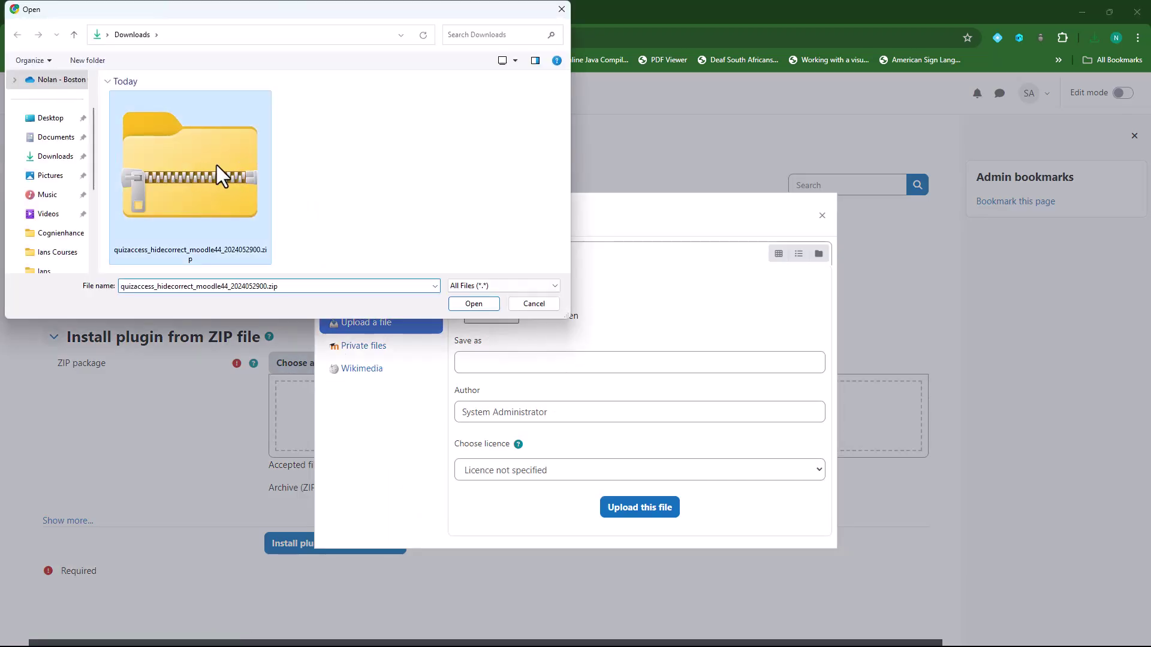
click(476, 303)
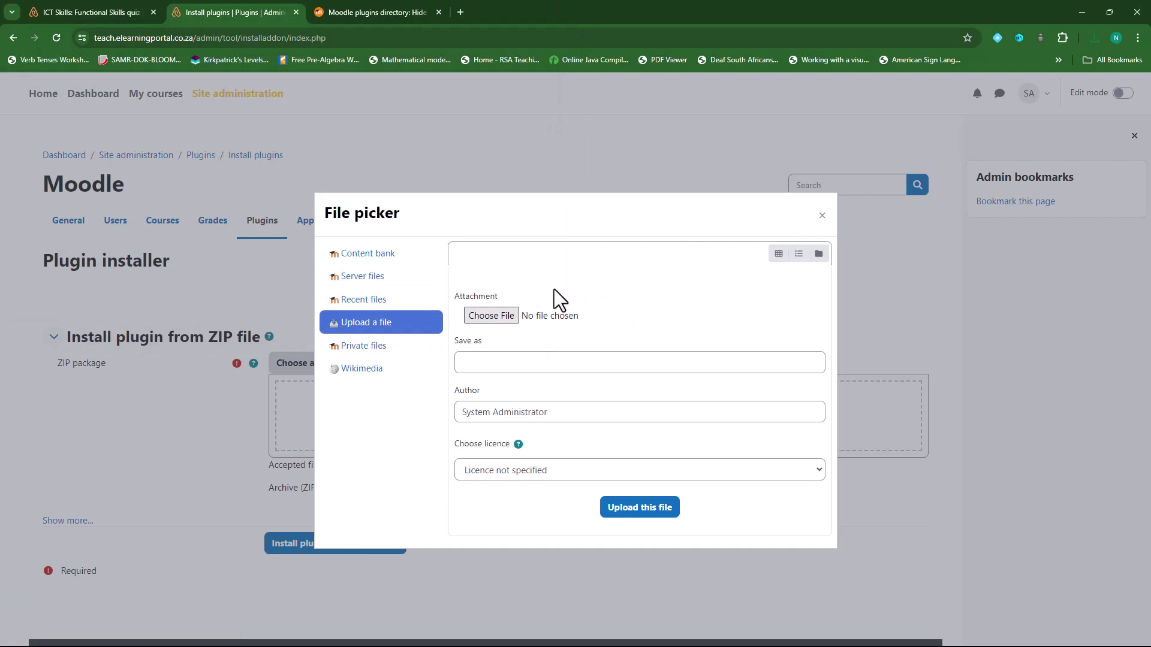
click(639, 507)
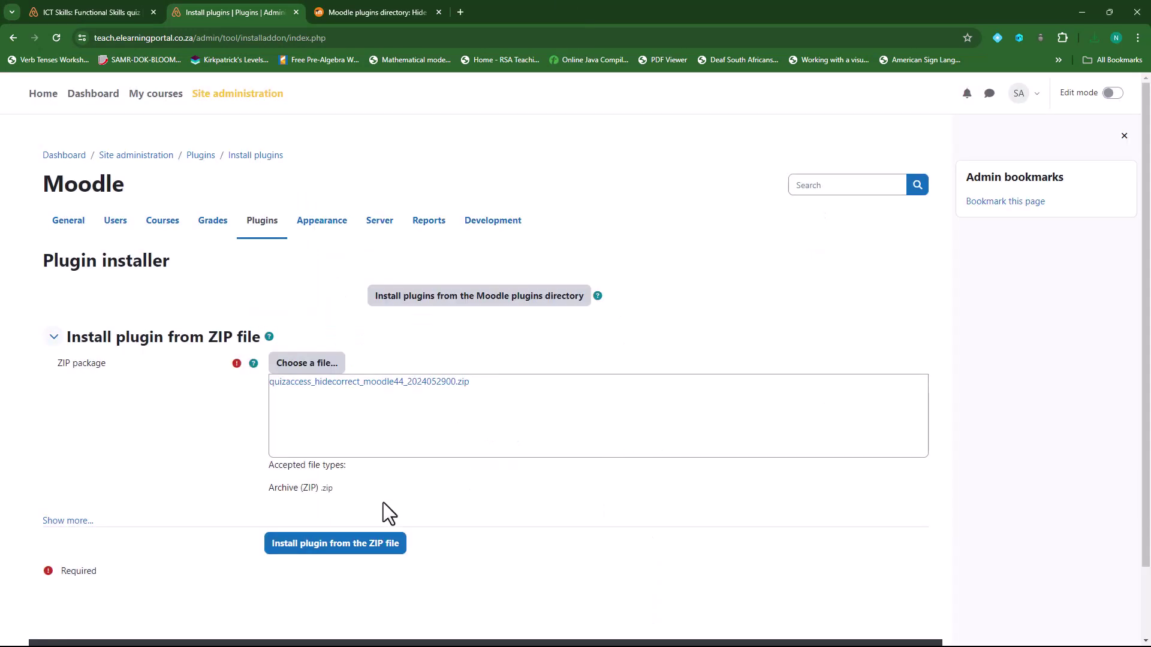
- Install quizaccess_hidecorrect through validation, server checks and upgrade, then return to the quiz tab
click(314, 543)
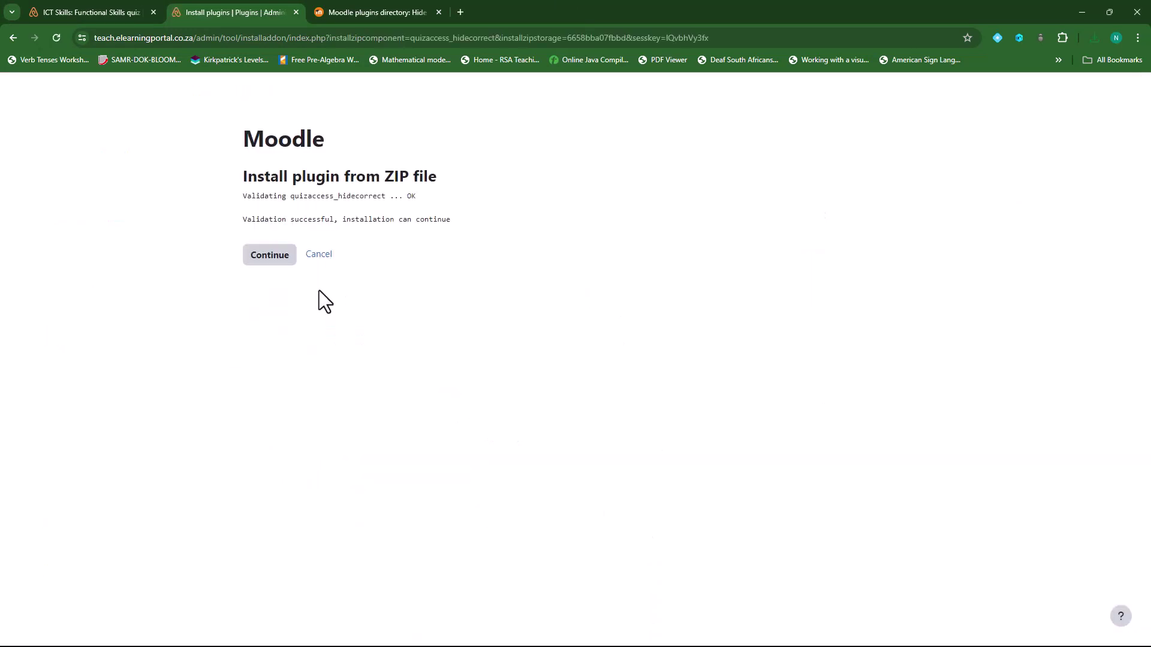
click(269, 255)
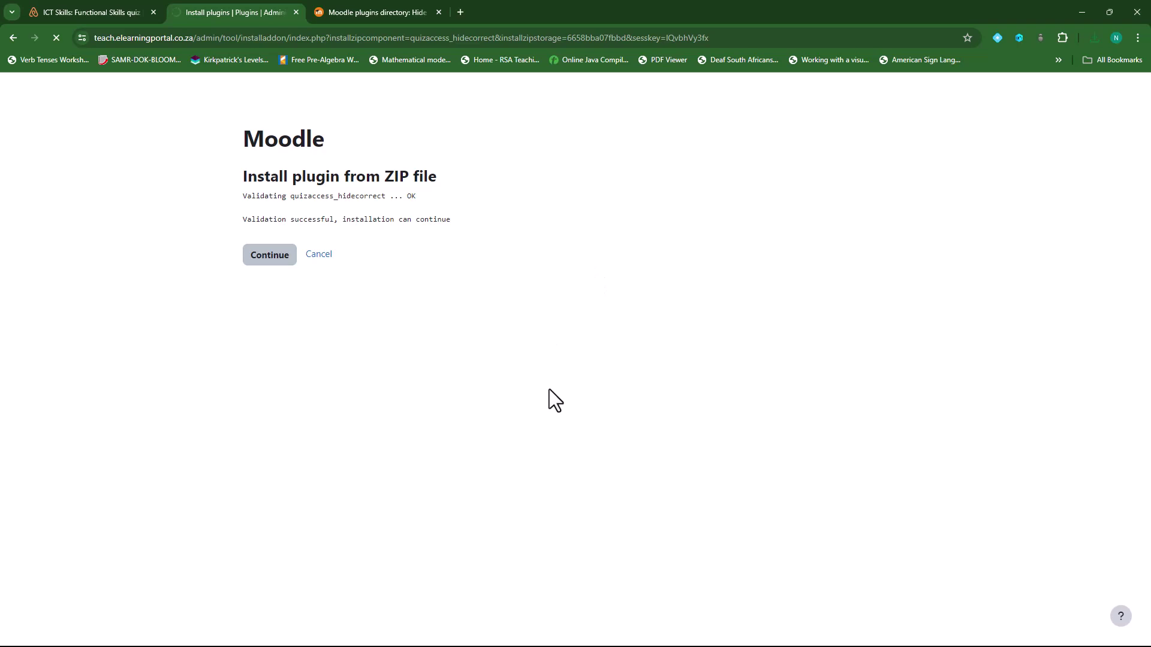
scroll(549, 389, down, 5)
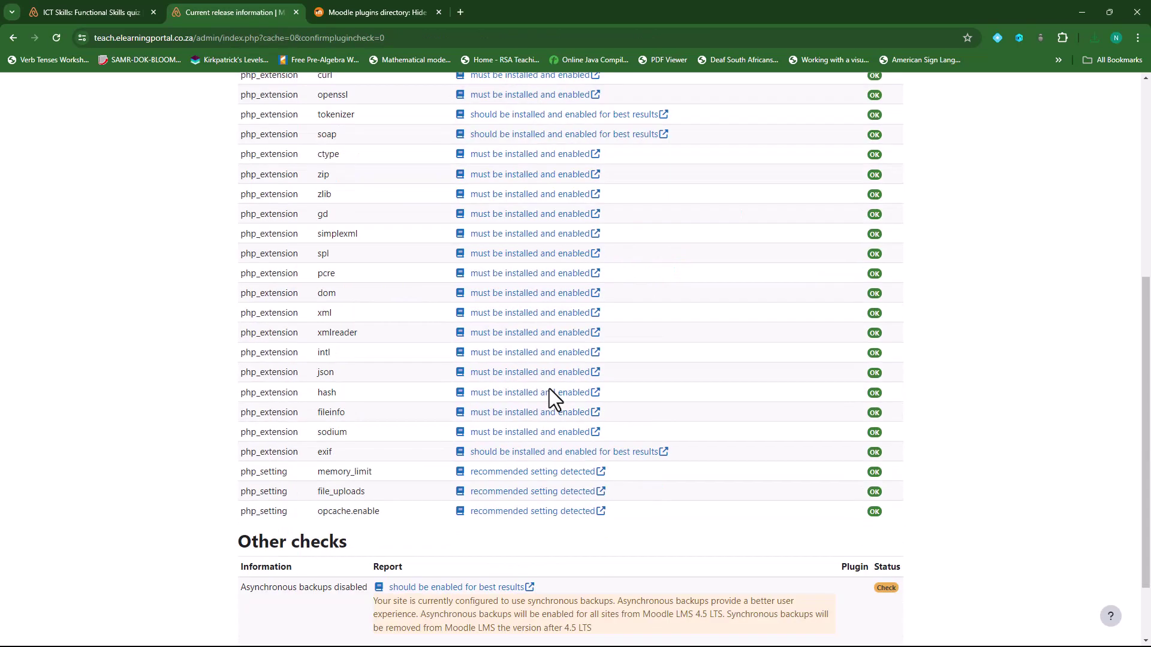
scroll(550, 389, down, 3)
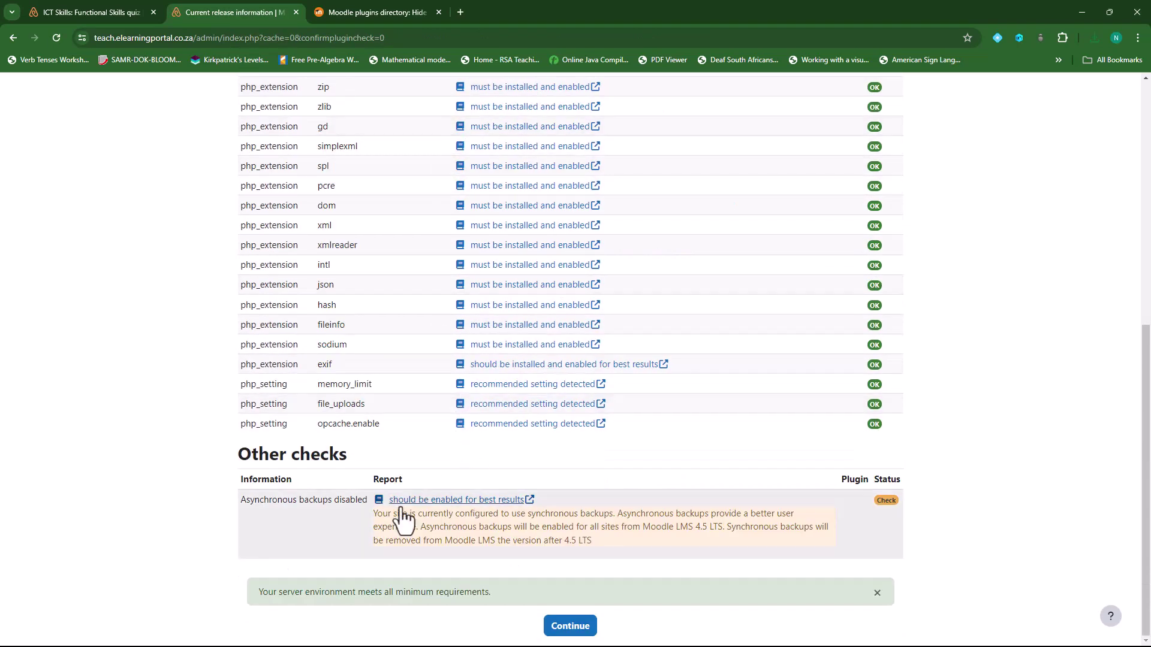
click(569, 626)
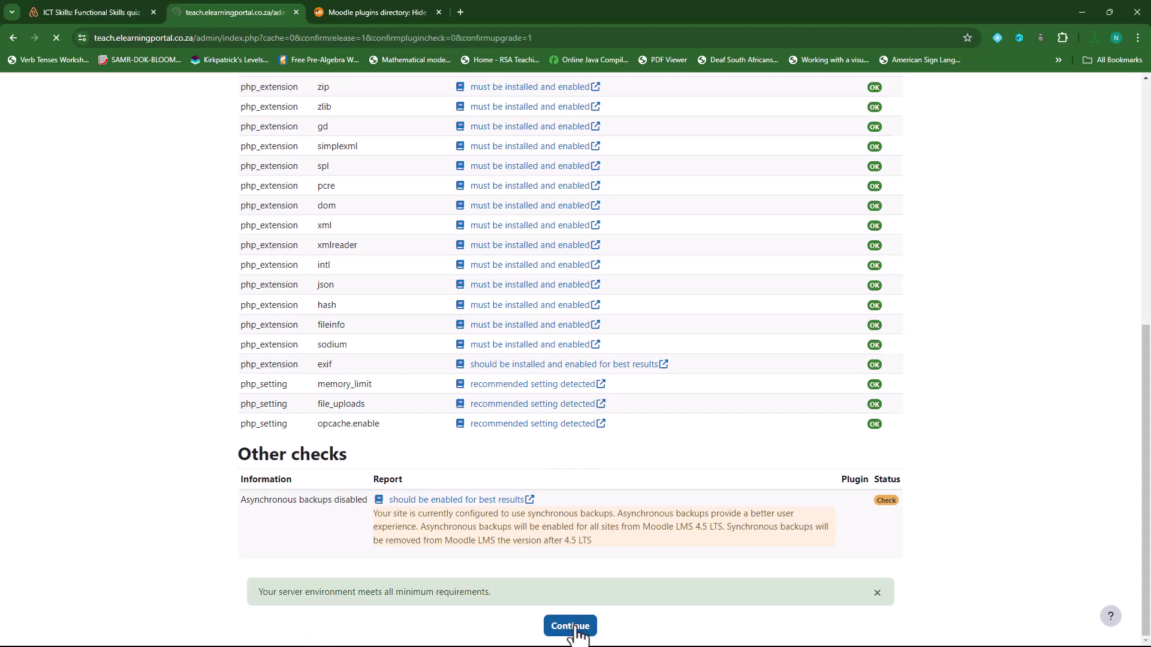
click(575, 512)
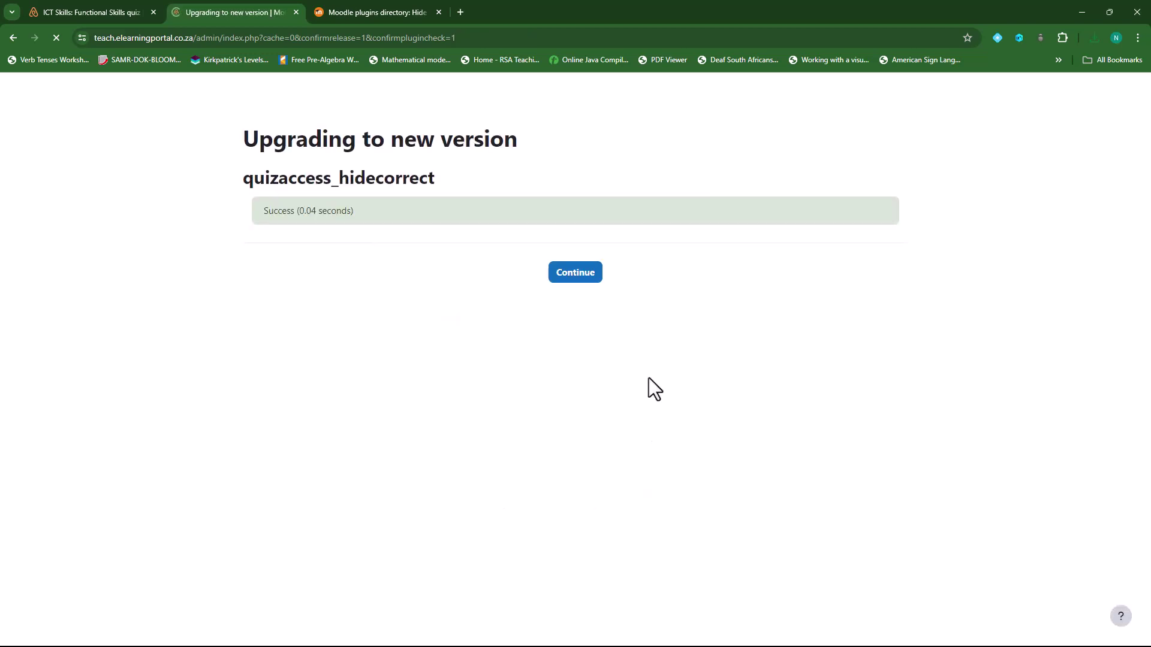
click(578, 272)
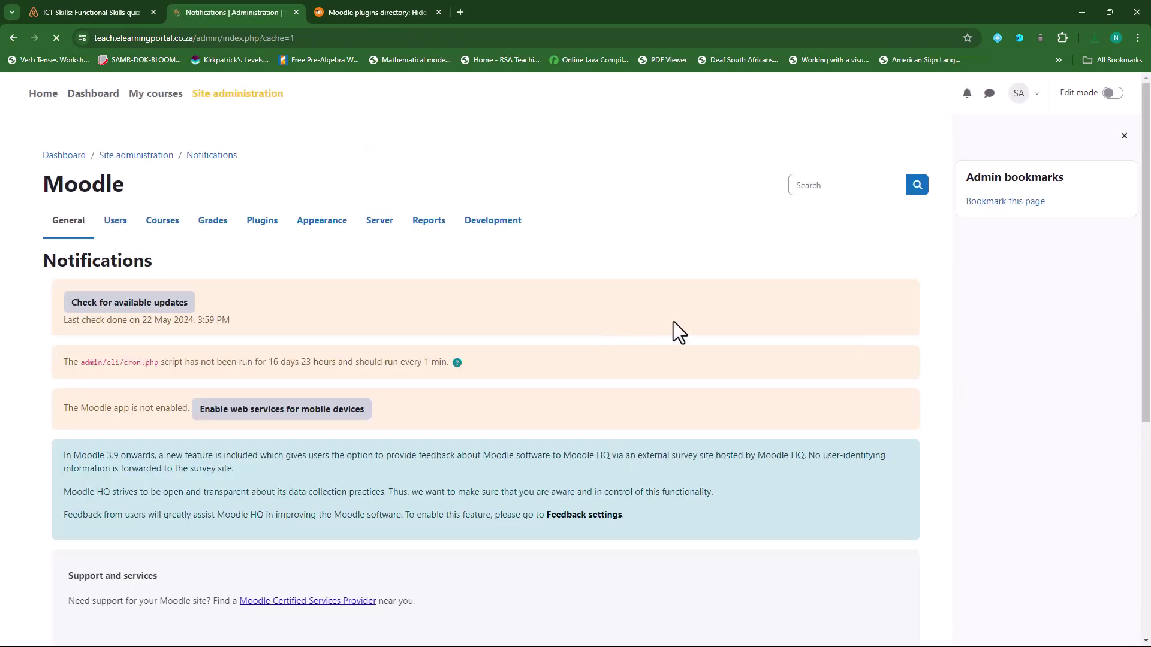
click(99, 12)
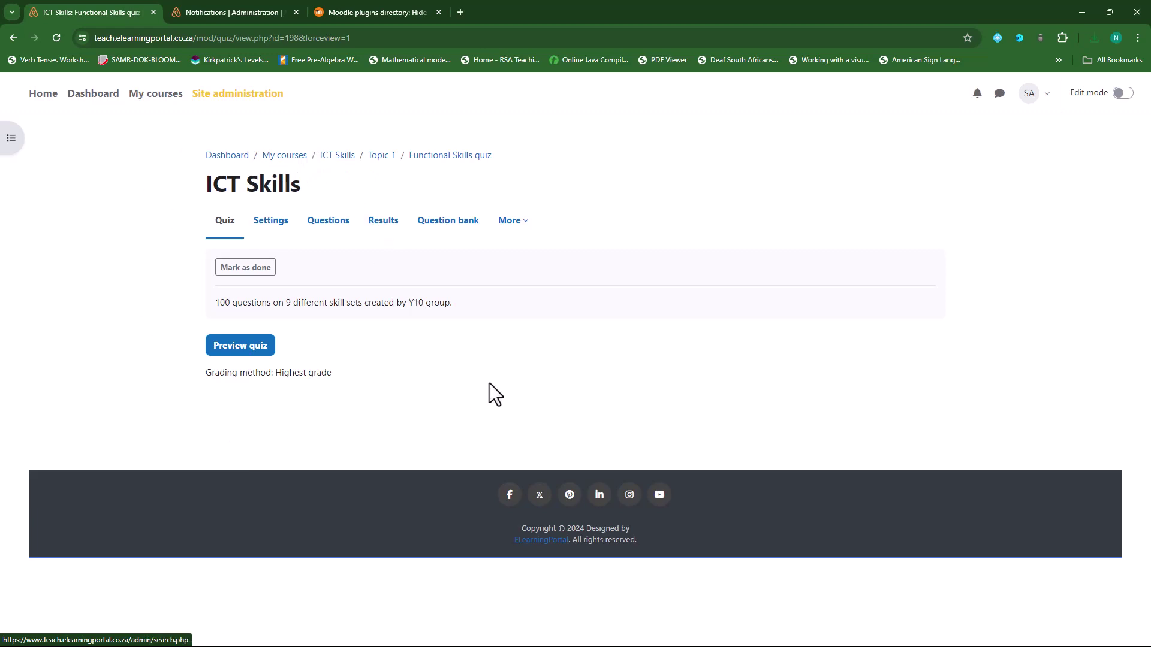
- Set the quiz's question behaviour to Immediate feedback and Each attempt builds on the last to Yes
click(270, 220)
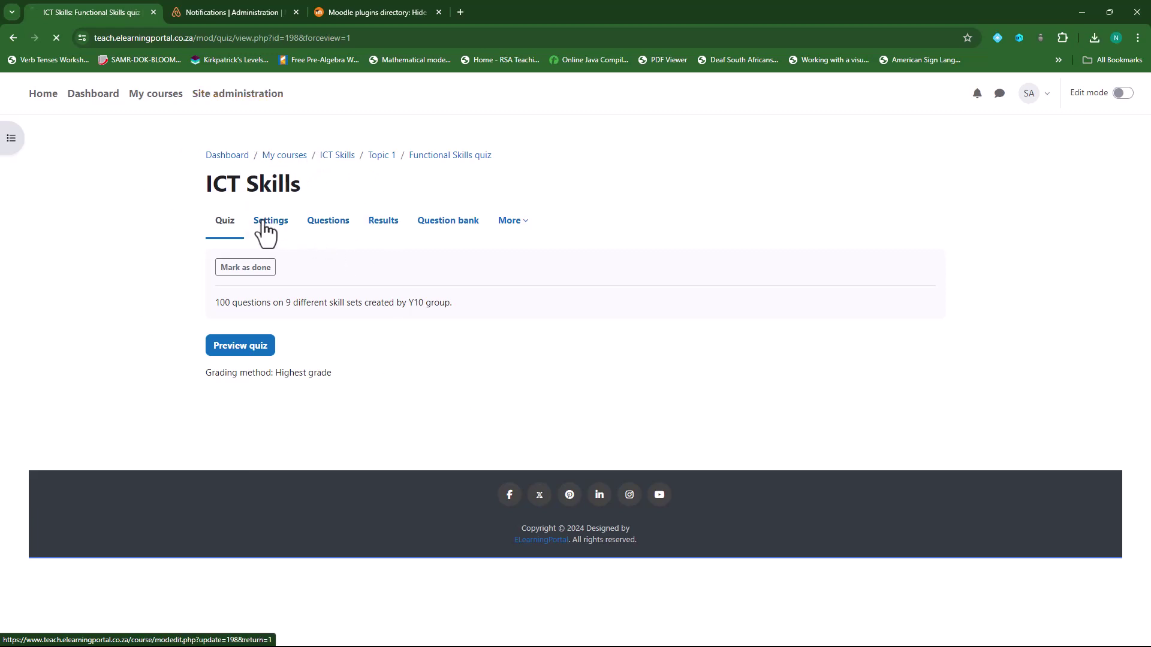
scroll(274, 422, down, 3)
scroll(275, 421, down, 3)
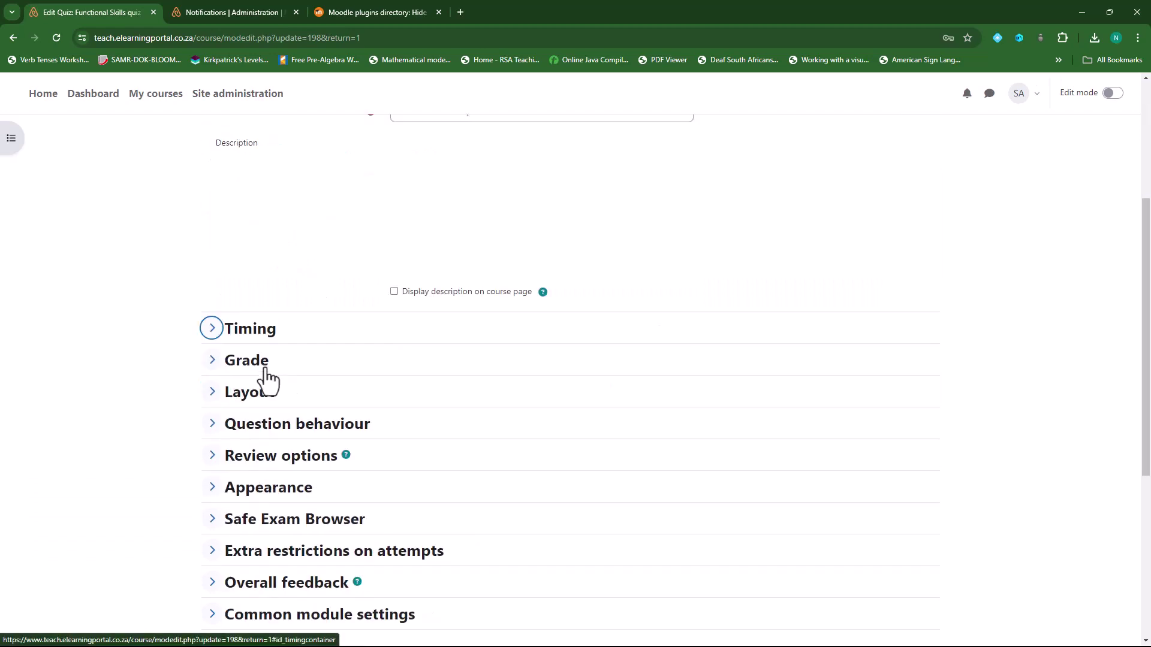
click(212, 424)
scroll(270, 449, down, 1)
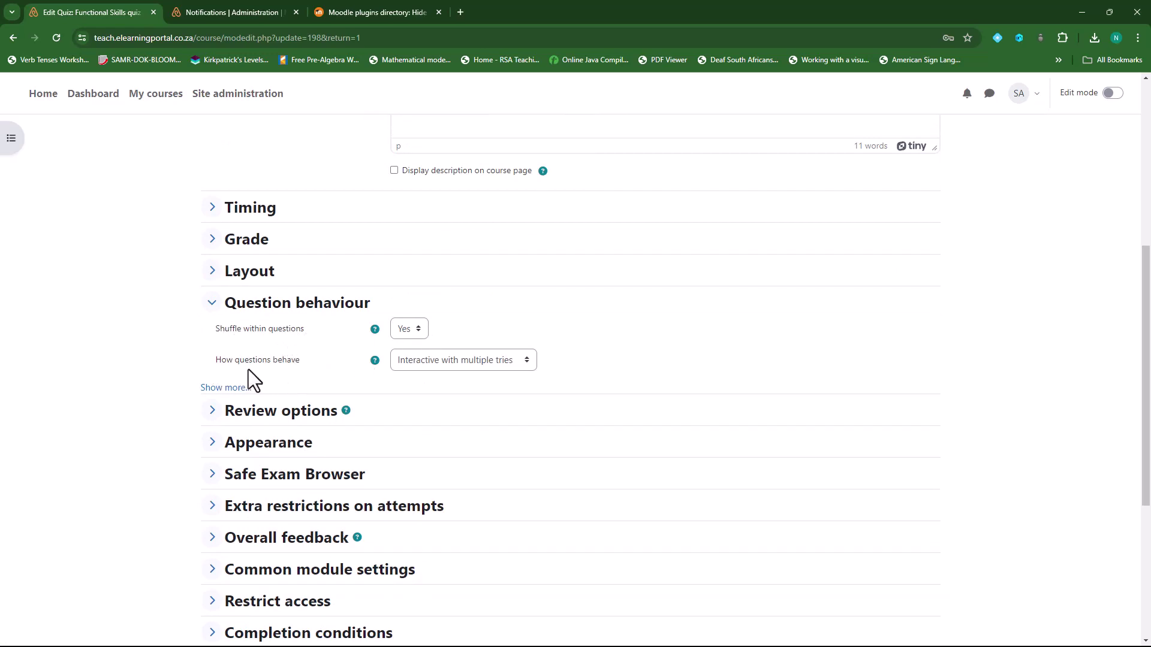
click(525, 361)
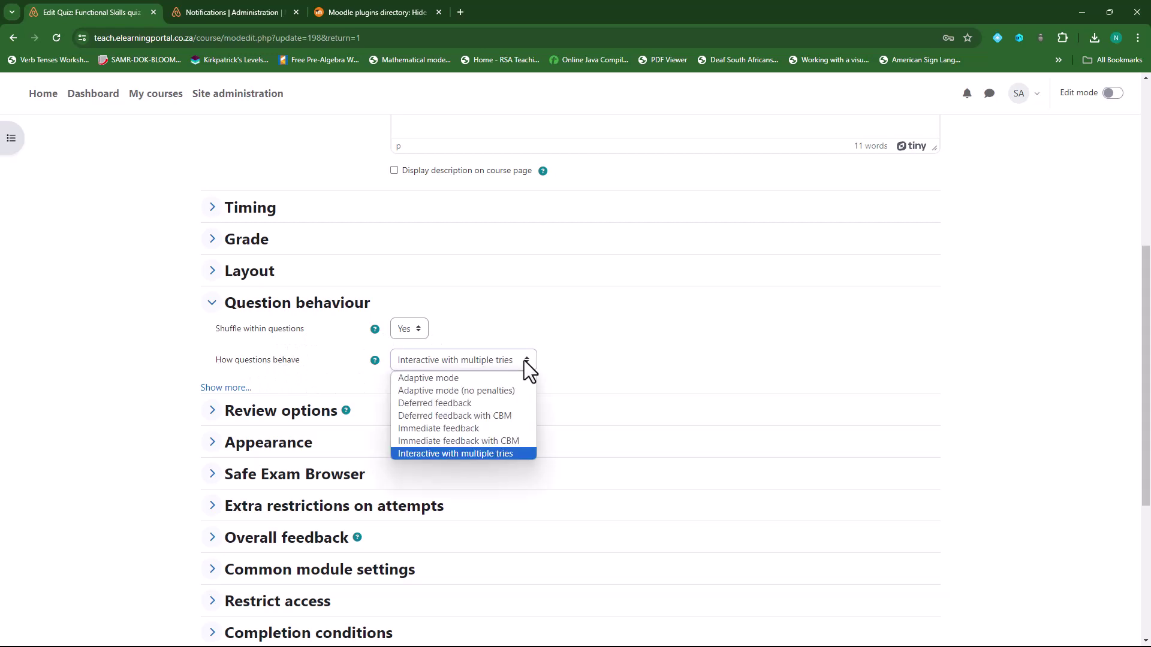
click(453, 428)
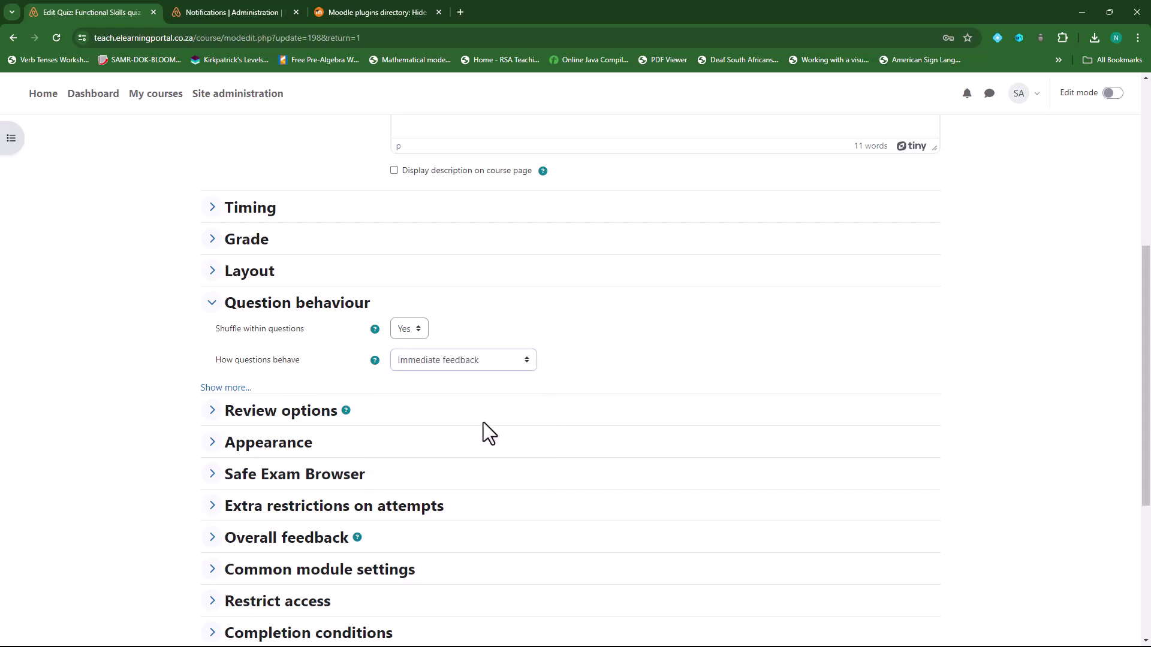
click(222, 387)
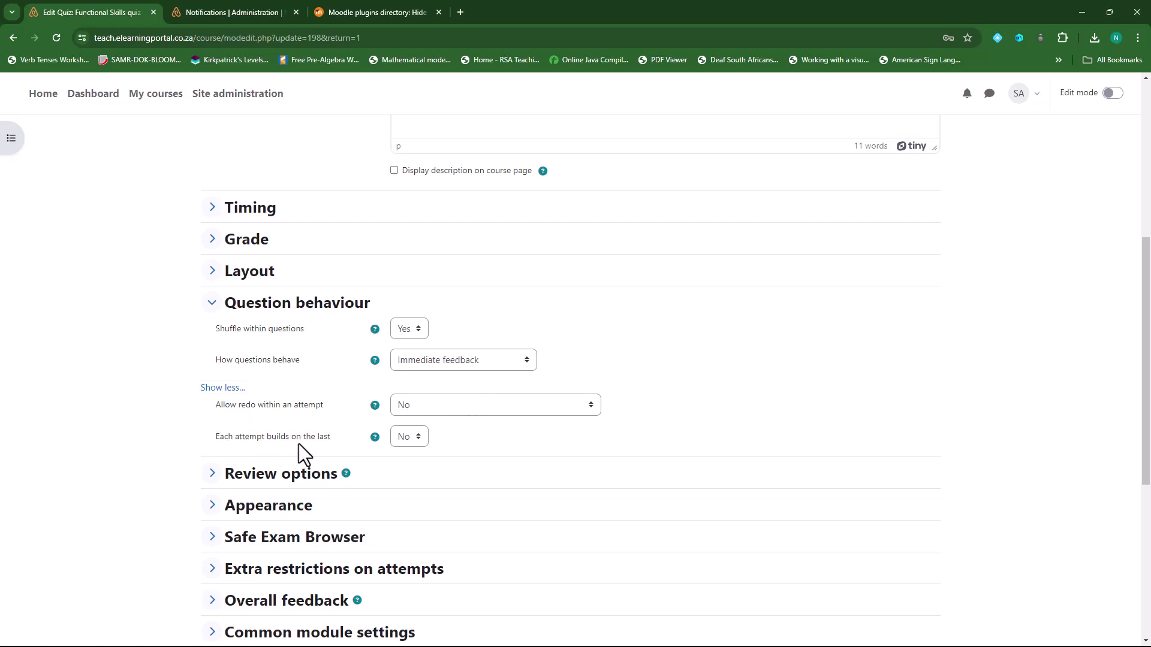
click(416, 437)
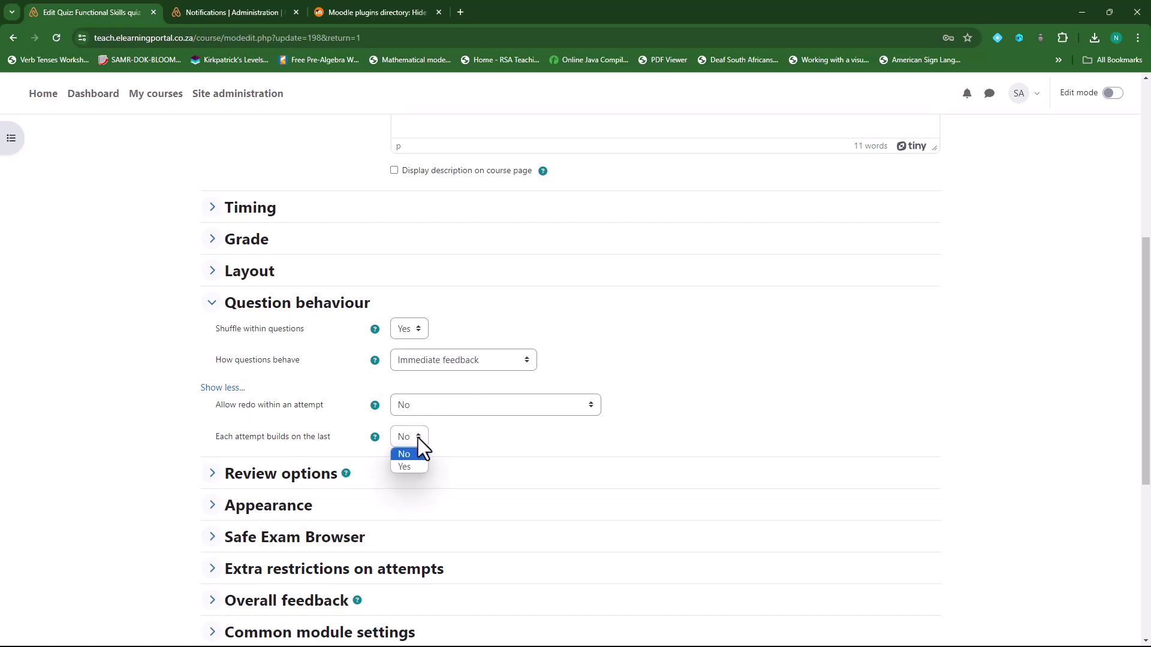
scroll(451, 487, down, 2)
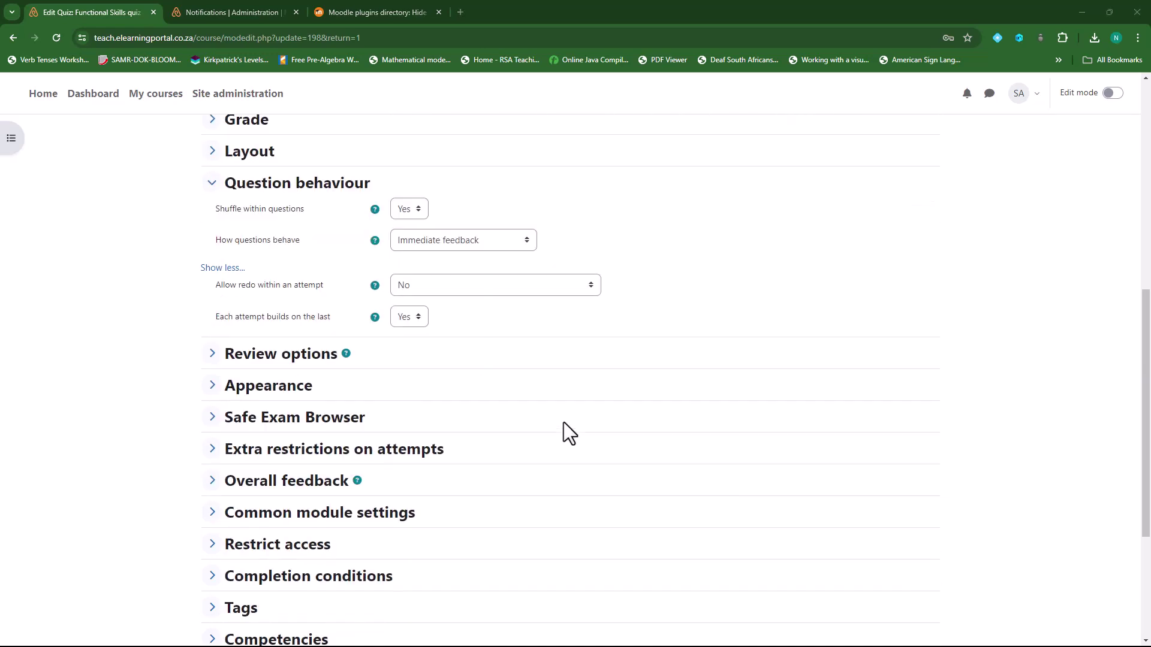
scroll(564, 421, down, 1)
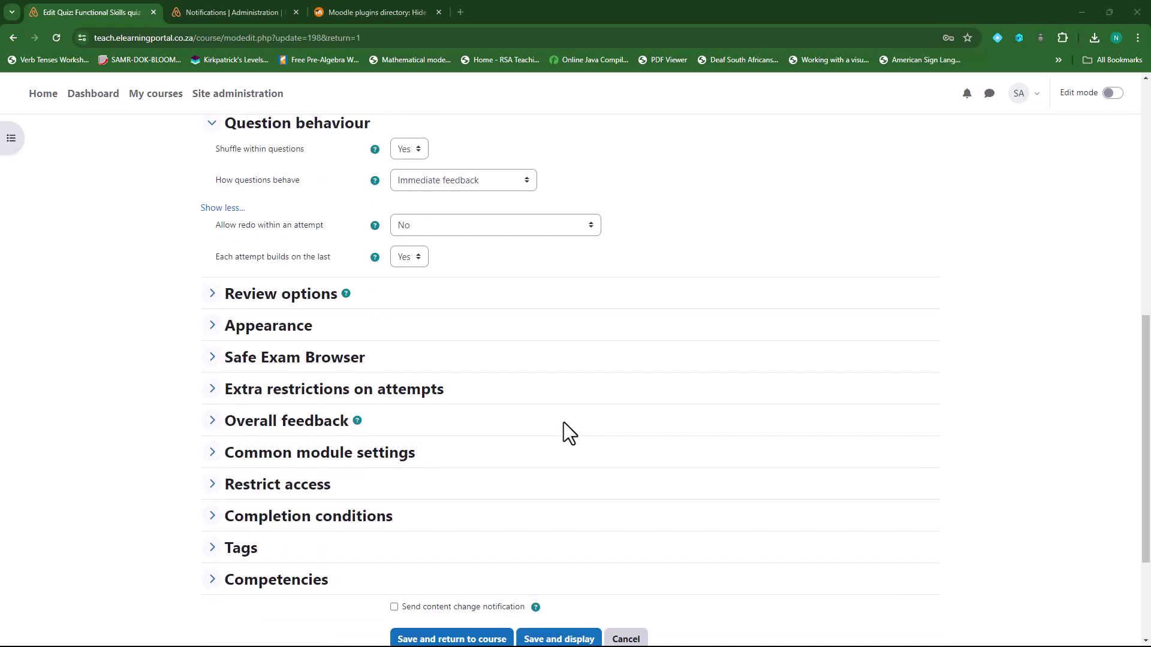
- Under Extra restrictions, hide correctly answered questions in new attempts, auto grade them, and save
click(209, 390)
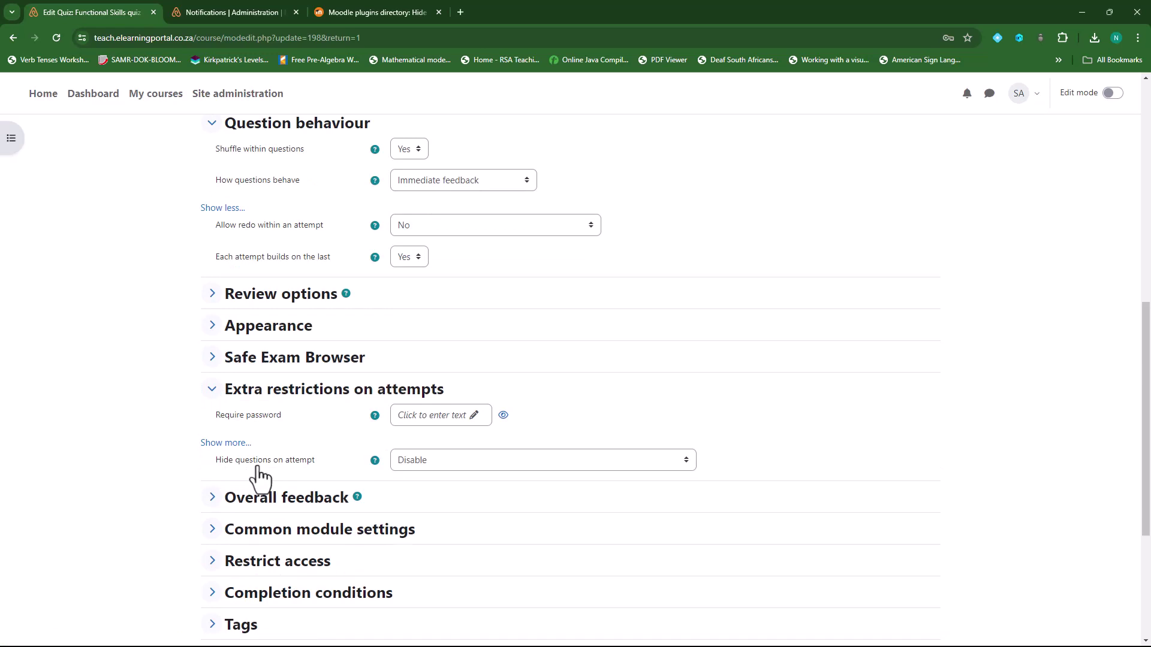
click(465, 461)
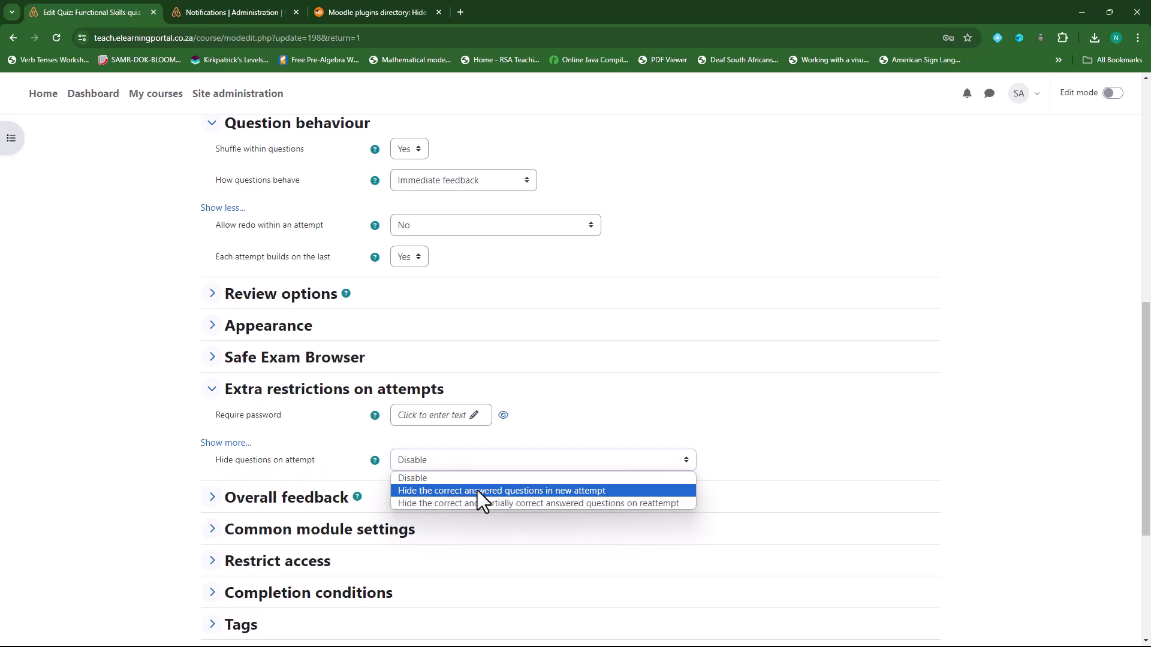
click(551, 490)
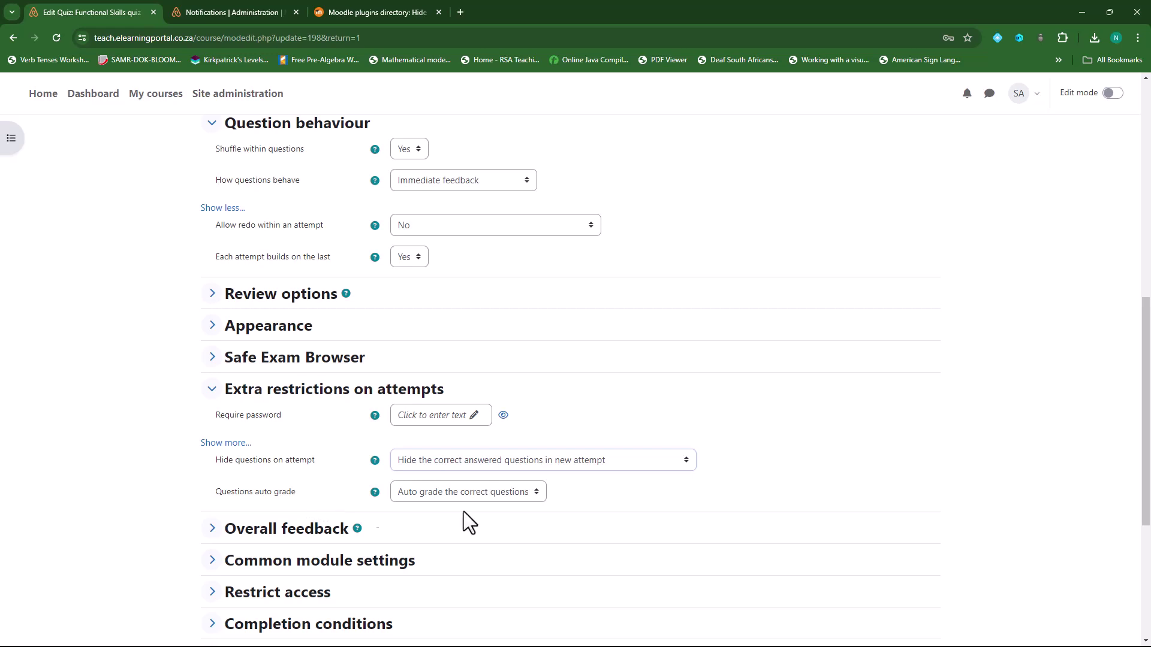
click(528, 494)
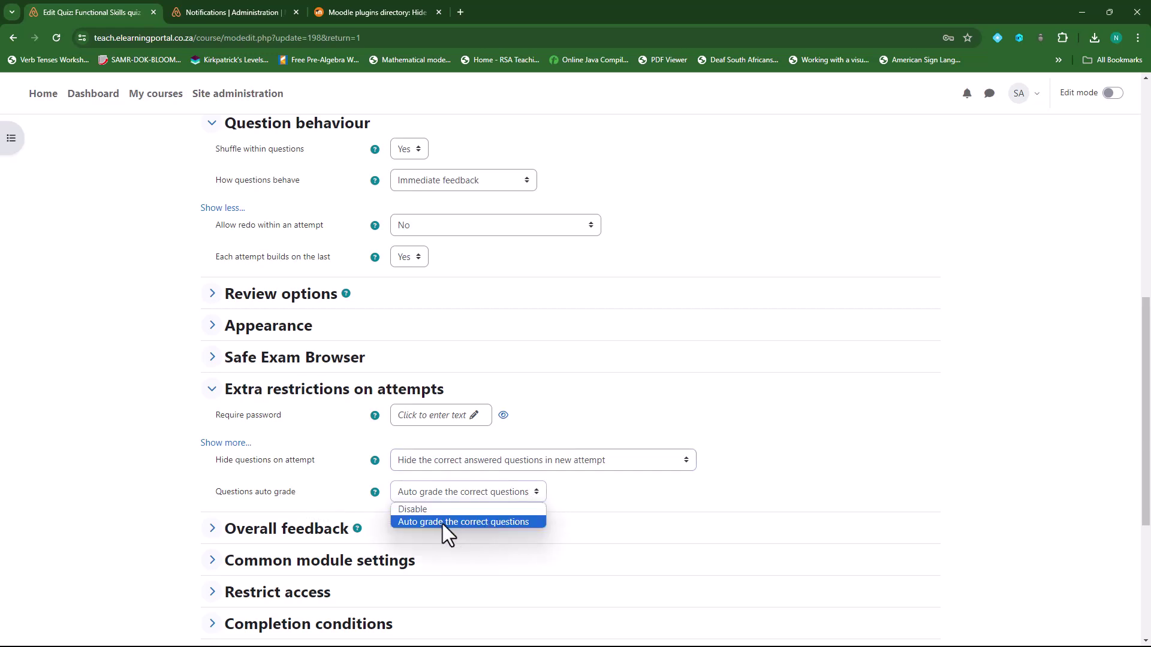
click(485, 523)
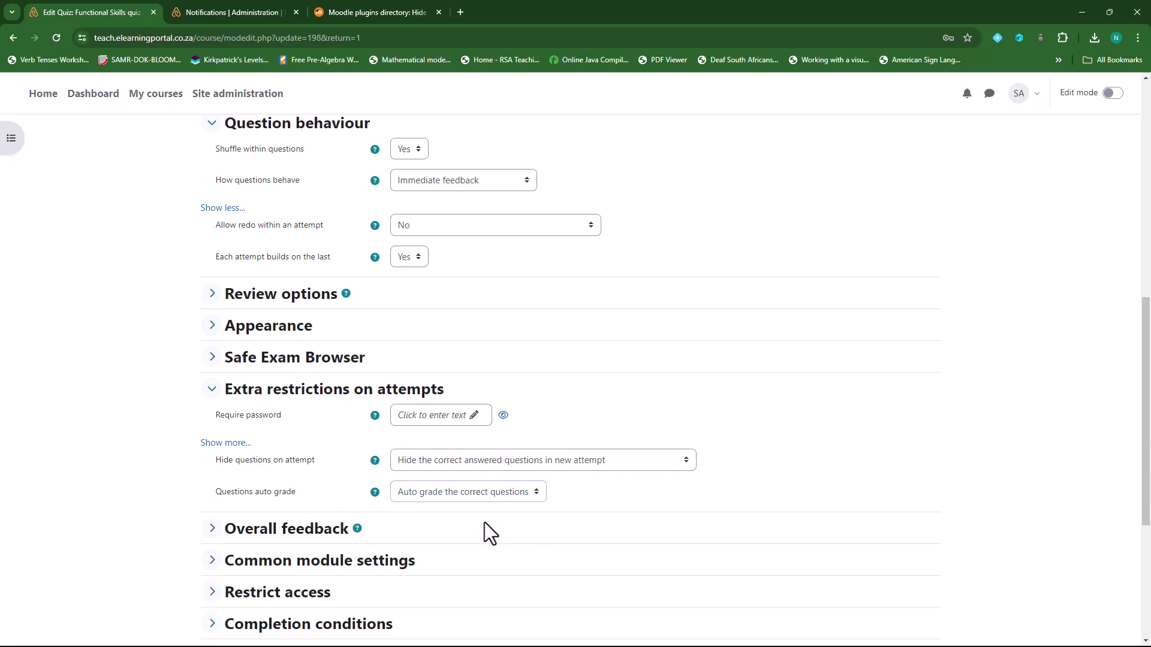
scroll(274, 437, down, 3)
scroll(274, 438, down, 2)
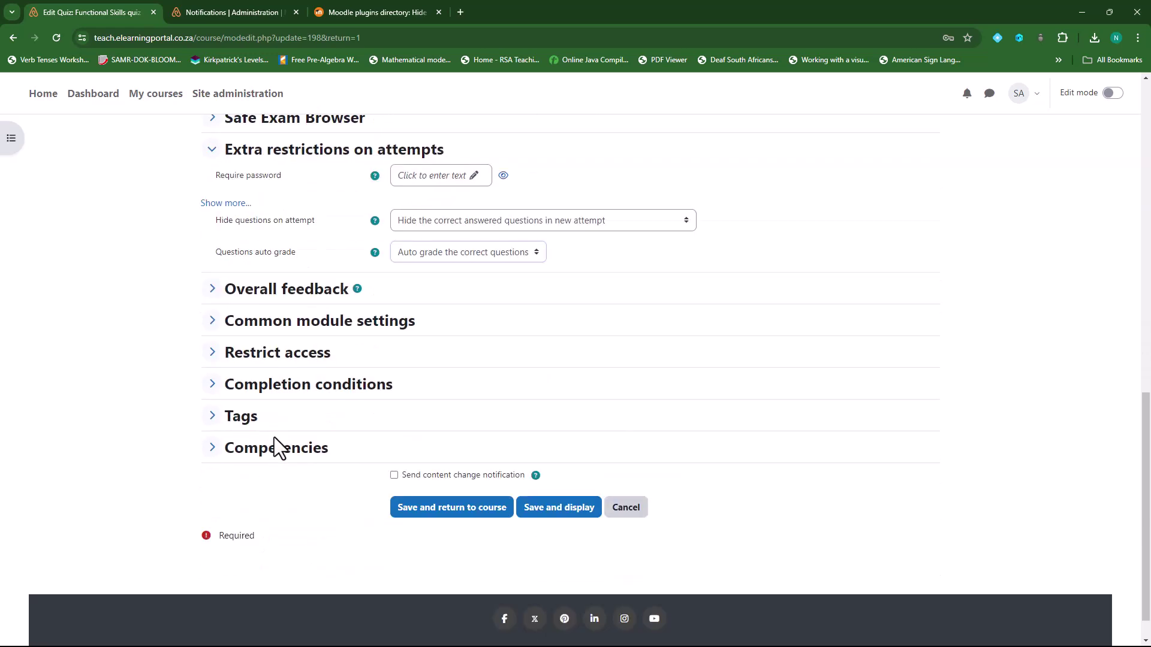
click(558, 508)
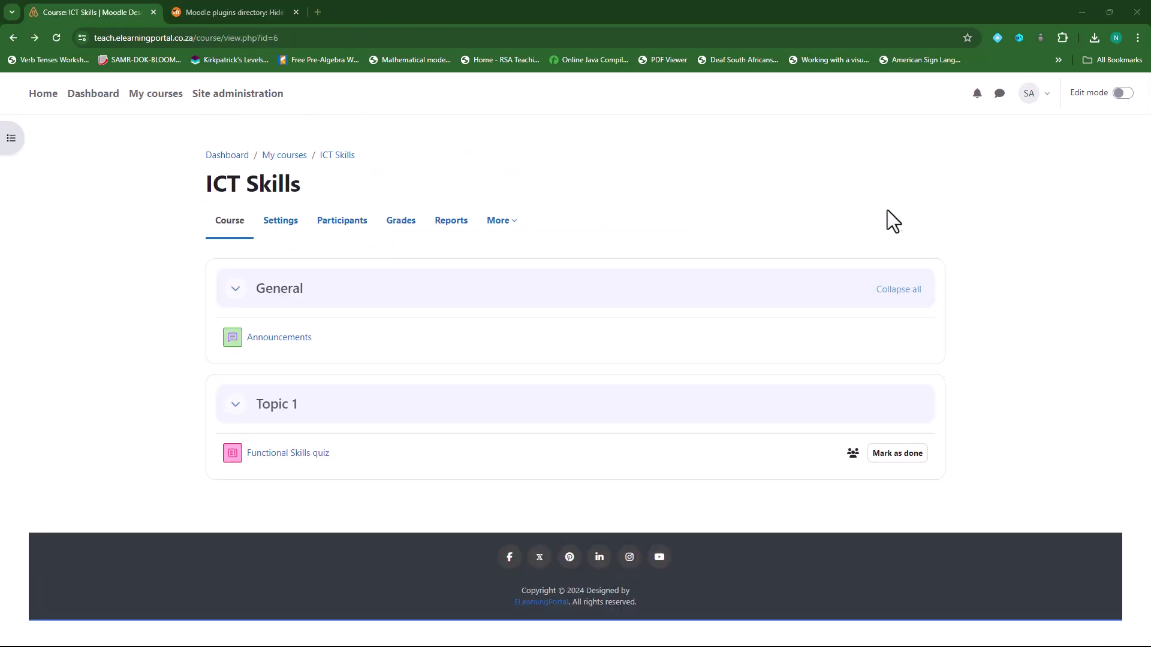
- Switch to the Student role and start an attempt at the Functional Skills quiz
click(1033, 93)
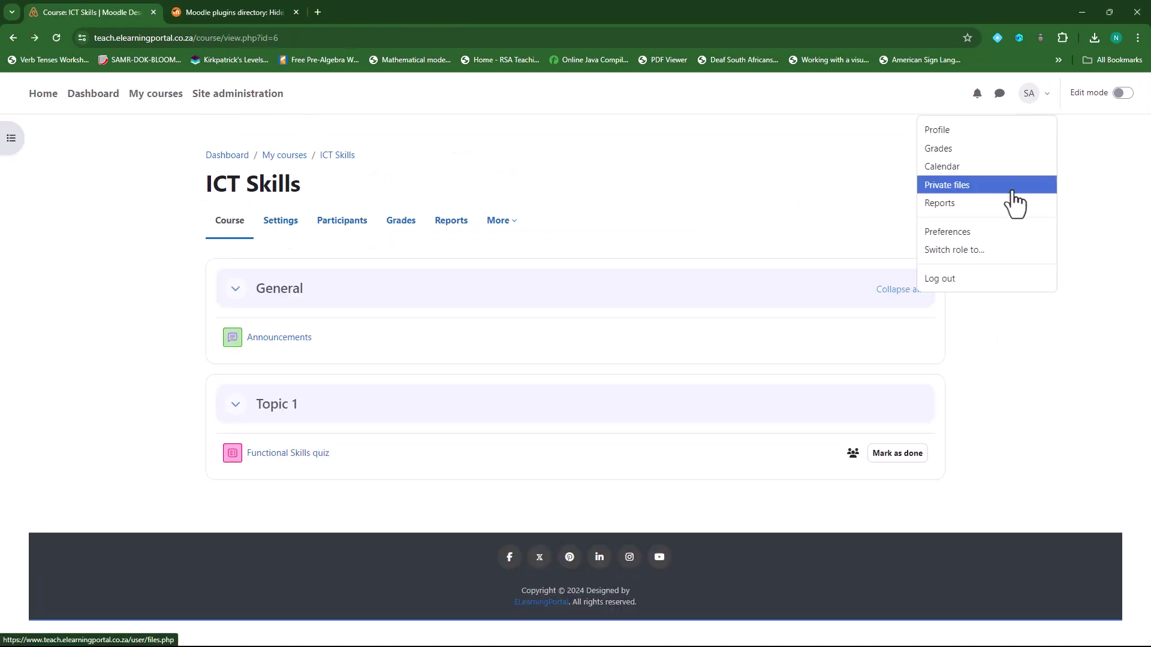
click(980, 250)
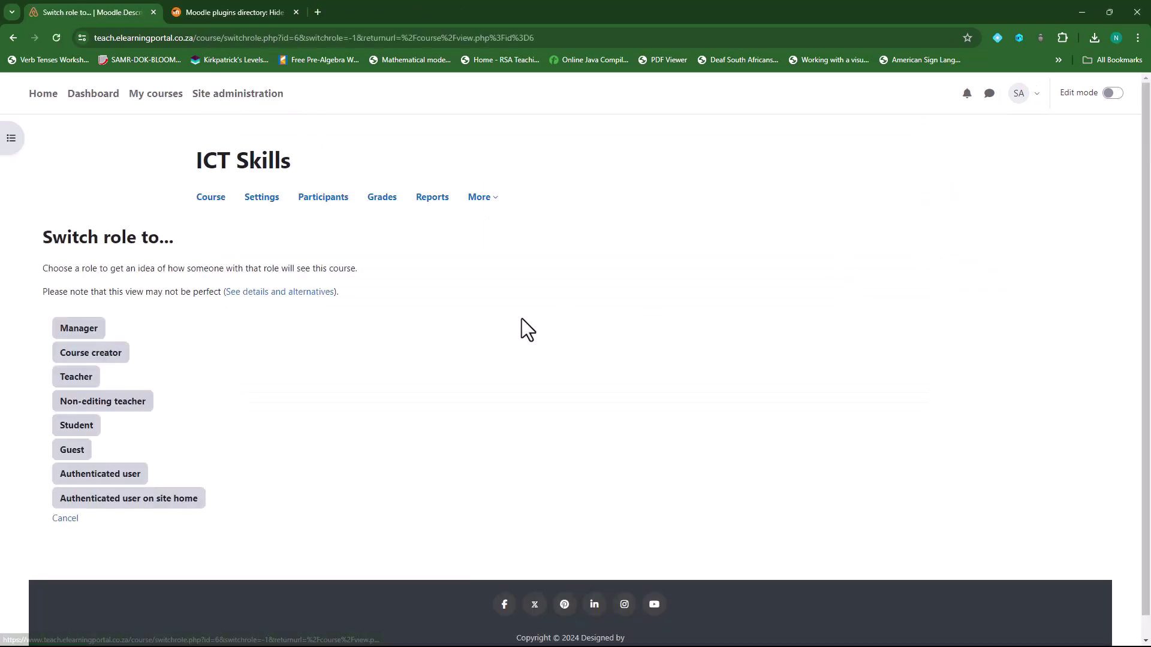
click(75, 425)
click(288, 453)
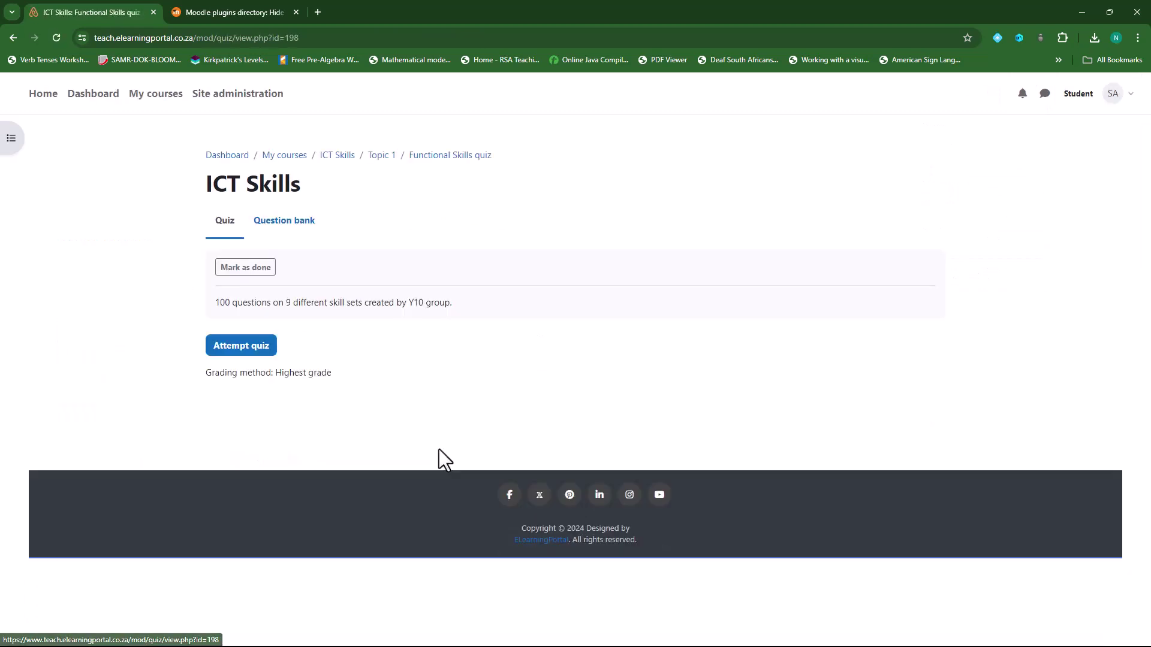
click(230, 349)
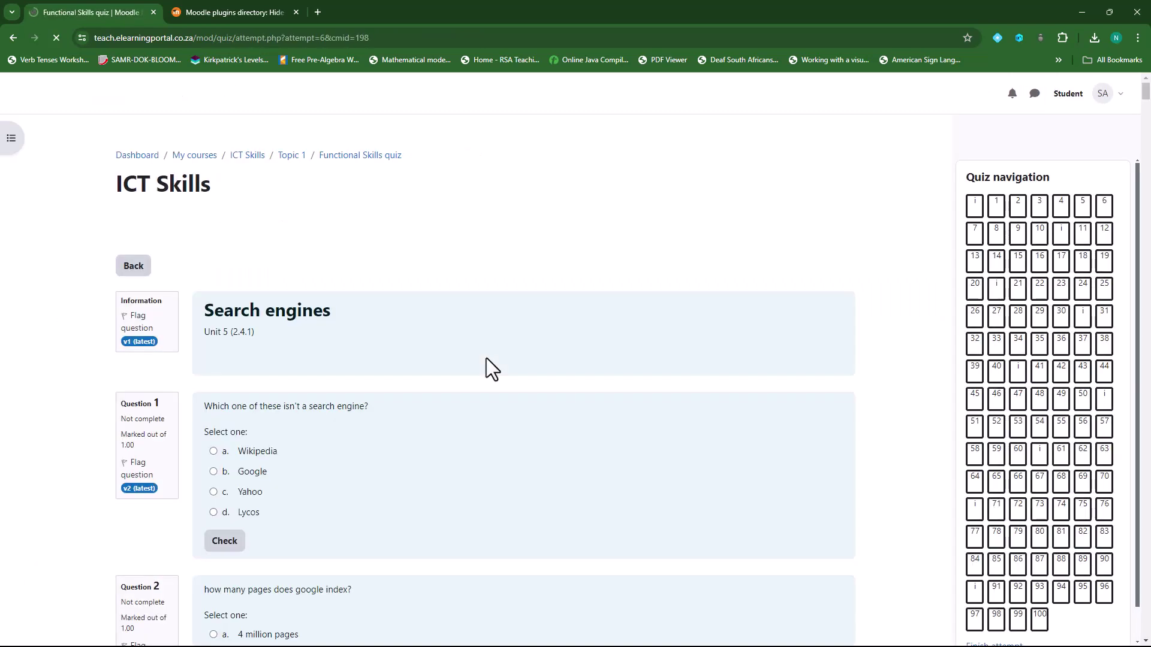
scroll(460, 427, down, 1)
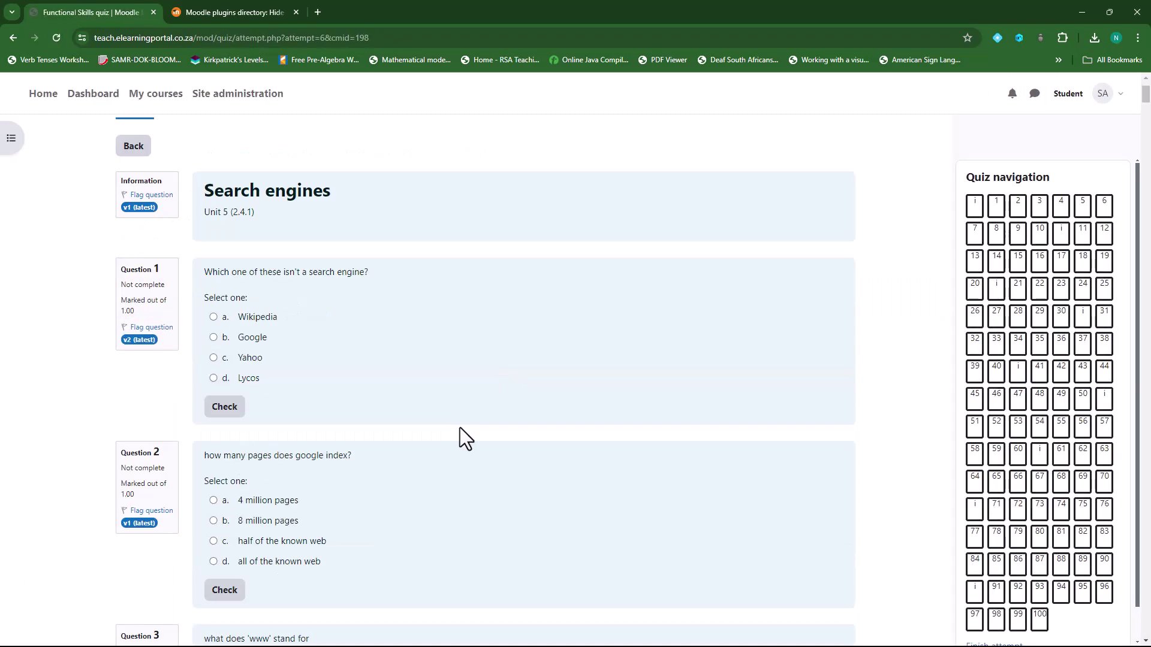
- Answer Q1 Wikipedia, Q2 8 million pages, Q3 world wide web, Q4 b, Q6 both, Q7 more complicated
click(213, 317)
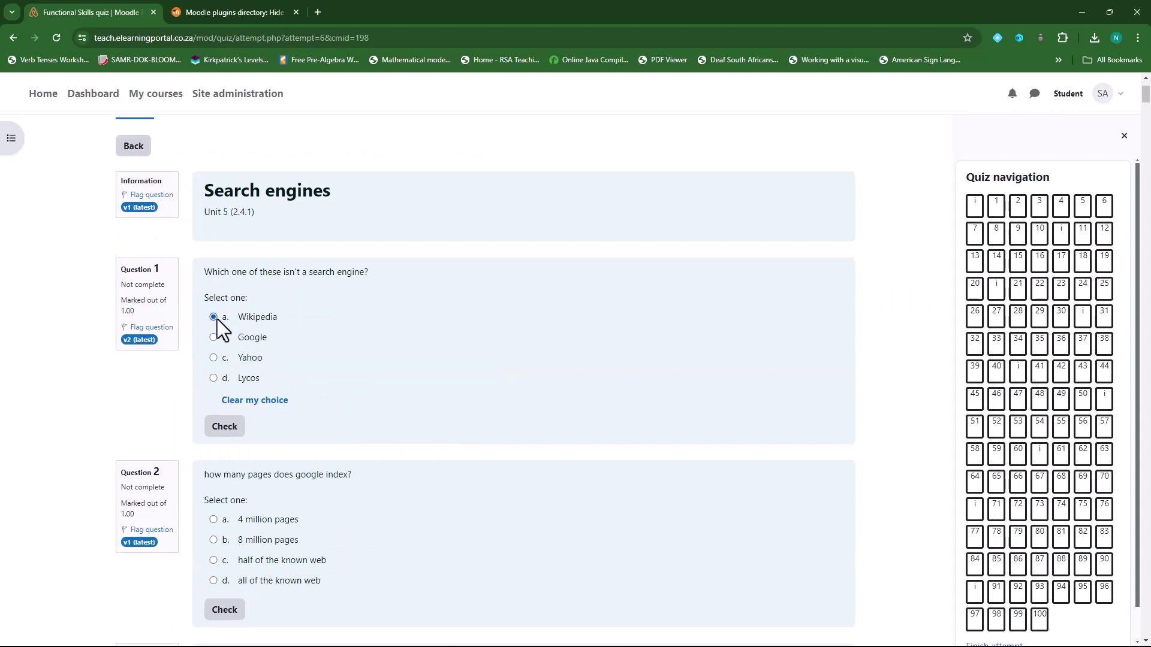
scroll(297, 466, down, 1)
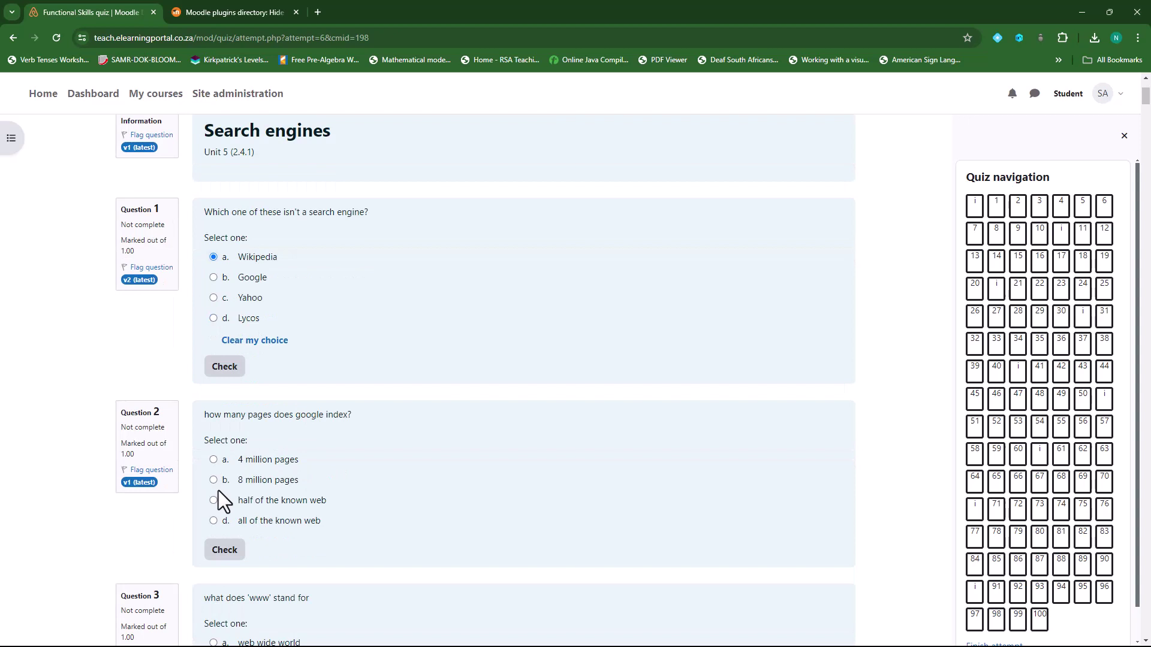
click(213, 479)
scroll(350, 472, down, 3)
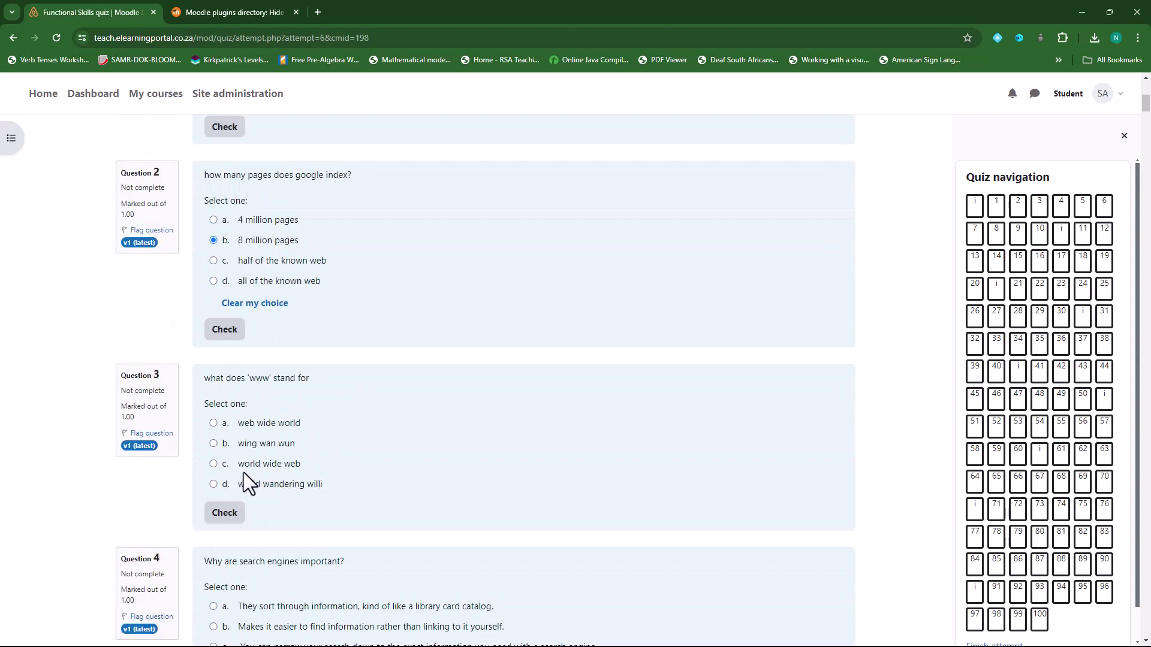
click(213, 464)
scroll(371, 476, down, 2)
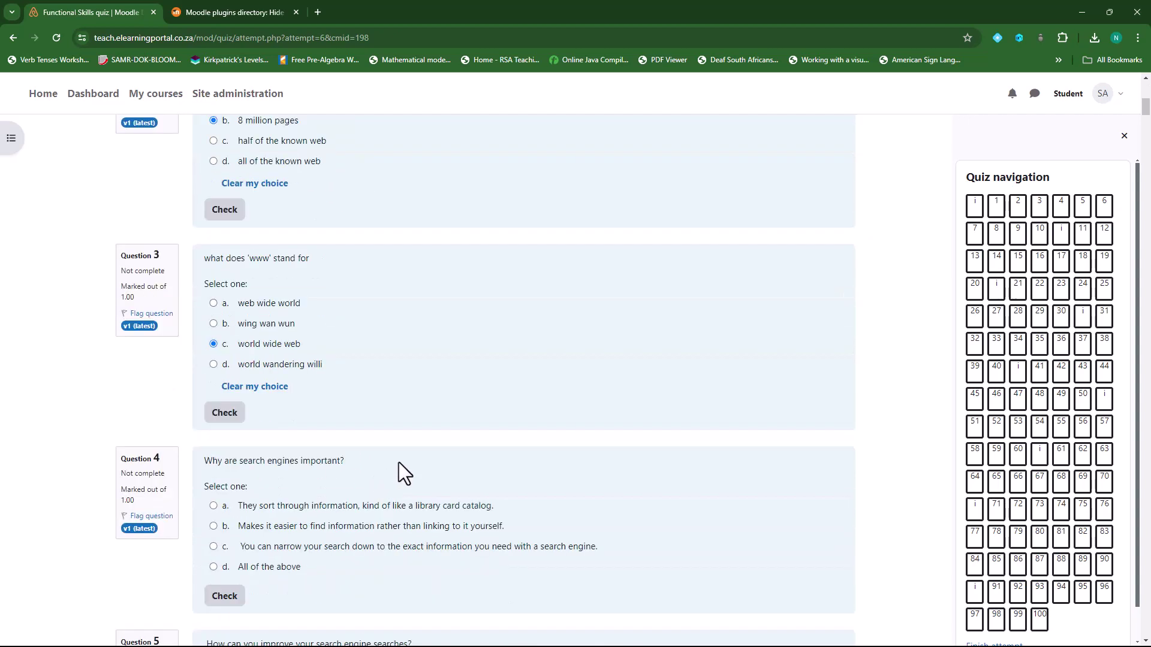
click(214, 465)
scroll(303, 492, down, 3)
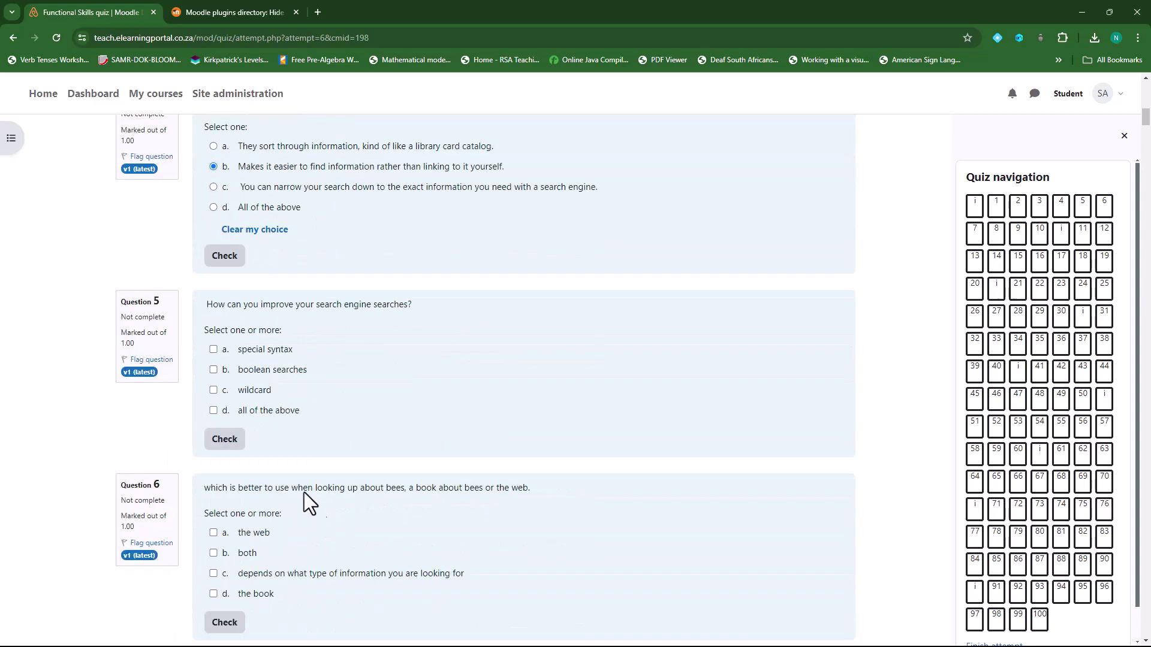
click(214, 553)
scroll(219, 558, down, 3)
click(213, 437)
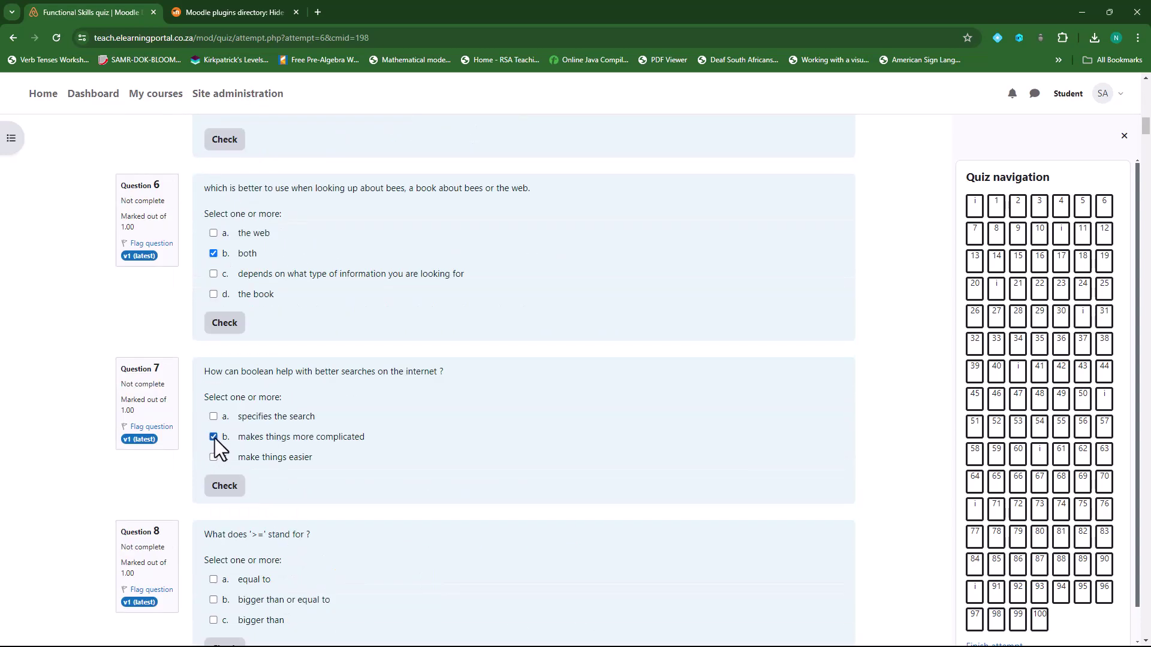
scroll(382, 467, up, 4)
scroll(378, 431, up, 4)
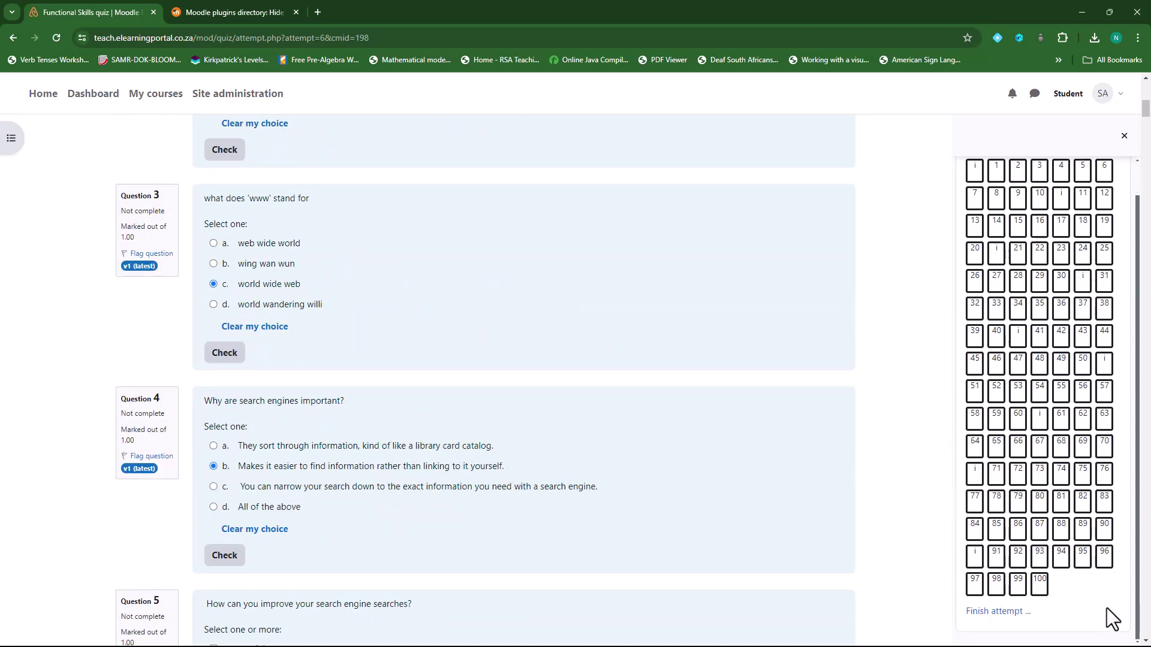
- Submit all answers and confirm, finishing the student's attempt
click(991, 645)
scroll(617, 342, down, 5)
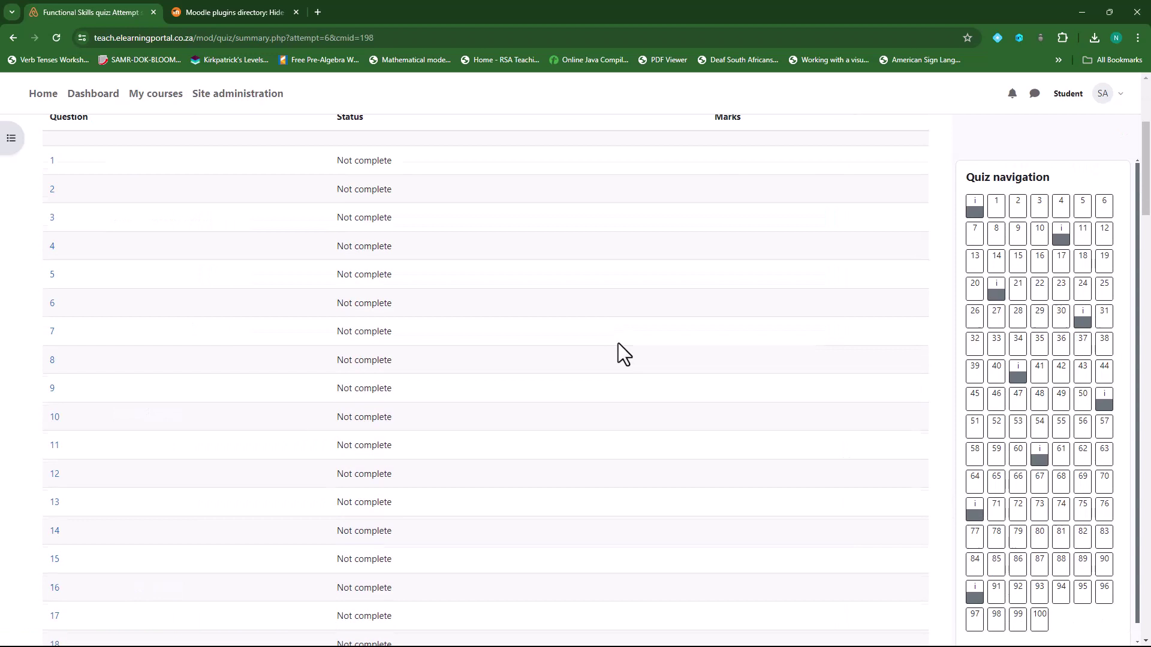
scroll(618, 343, down, 5)
scroll(617, 343, down, 5)
scroll(617, 342, down, 5)
scroll(617, 342, down, 5)
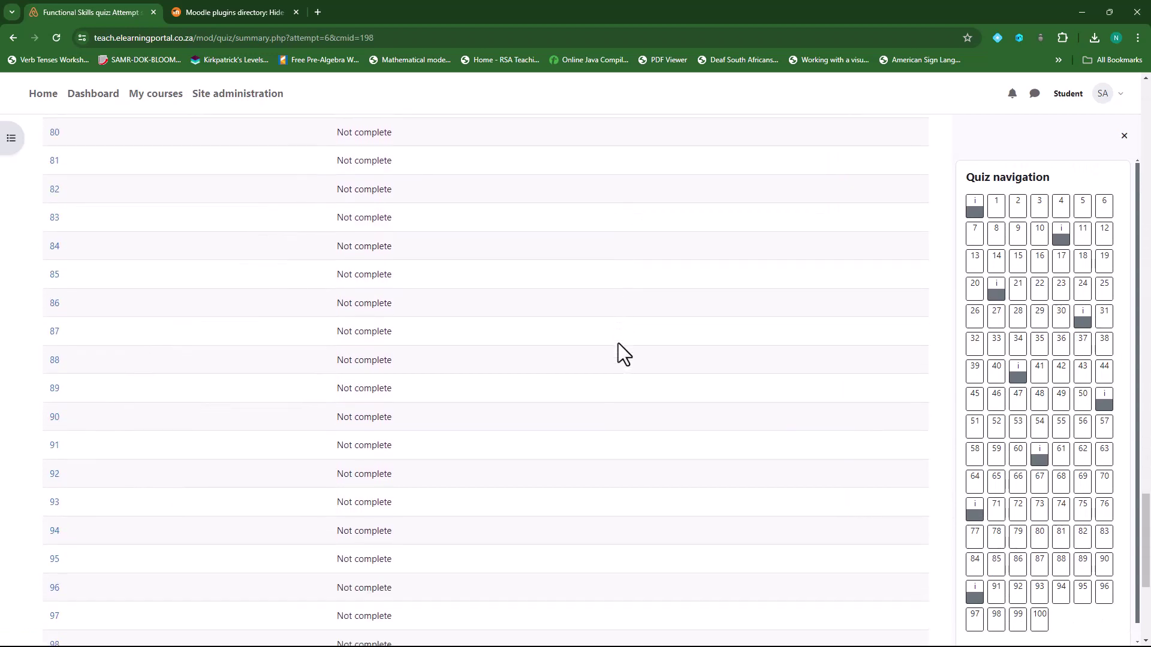
scroll(618, 343, down, 5)
click(505, 490)
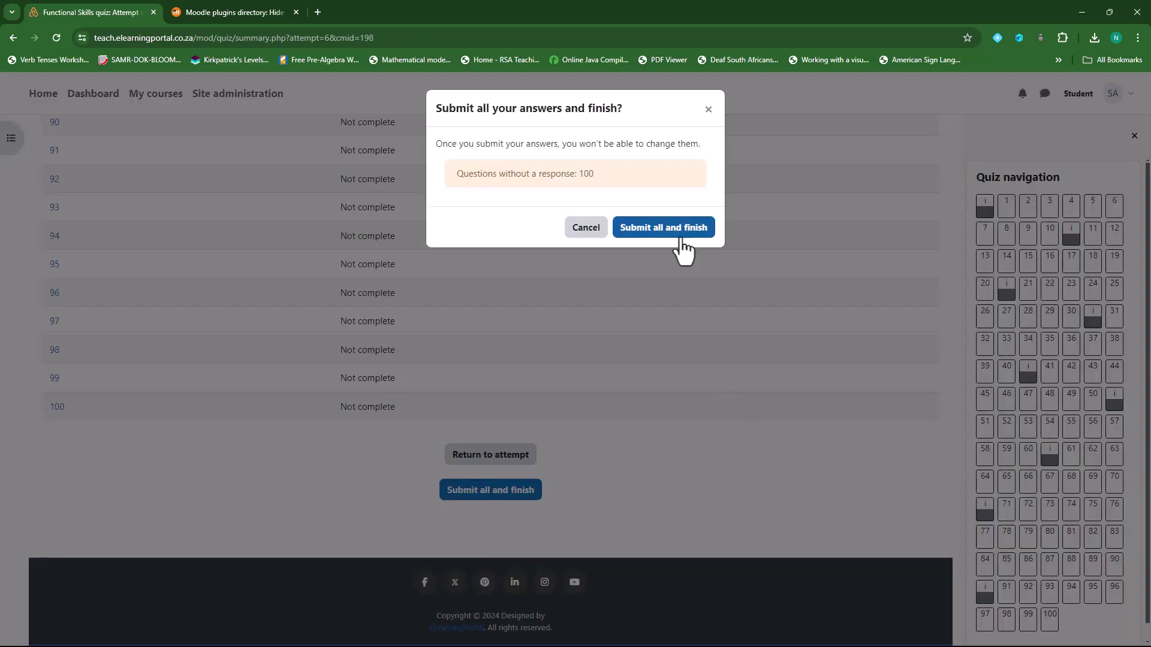
click(662, 227)
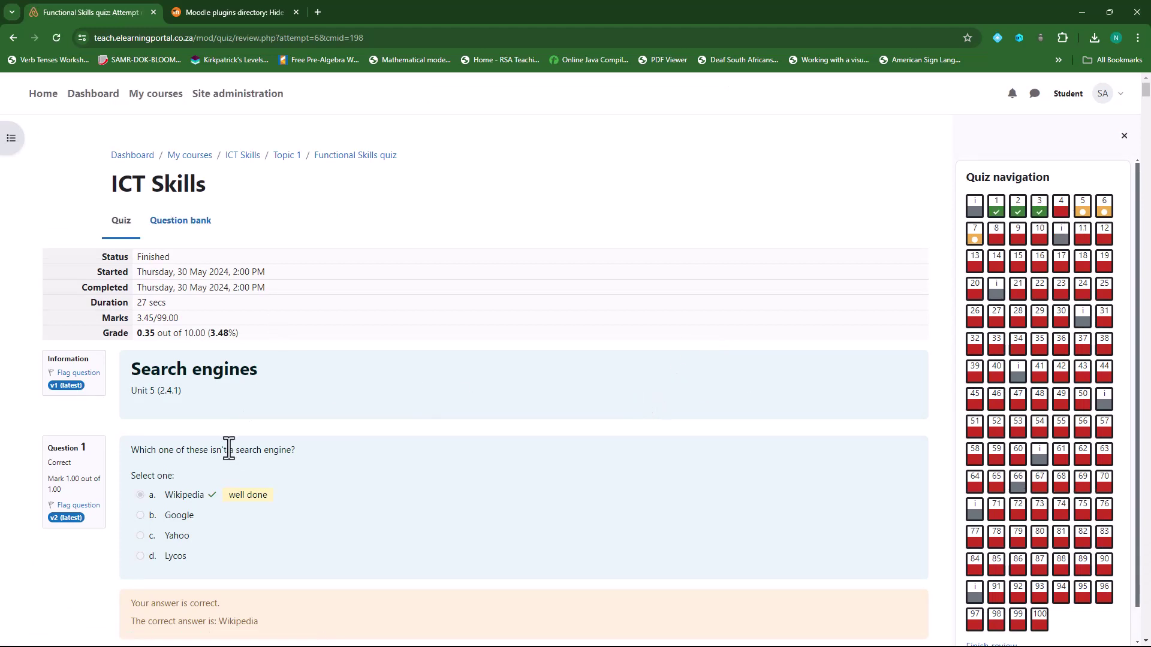
scroll(404, 432, down, 2)
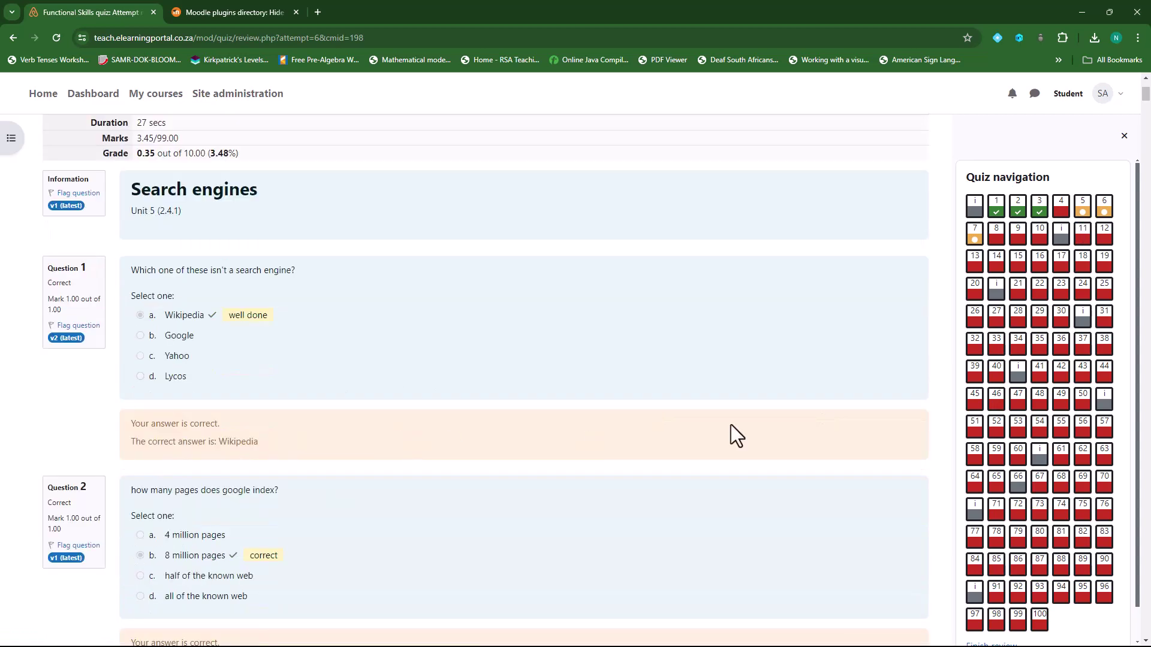
scroll(1033, 450, down, 1)
- Finish the review and return to the Functional Skills quiz page
click(990, 611)
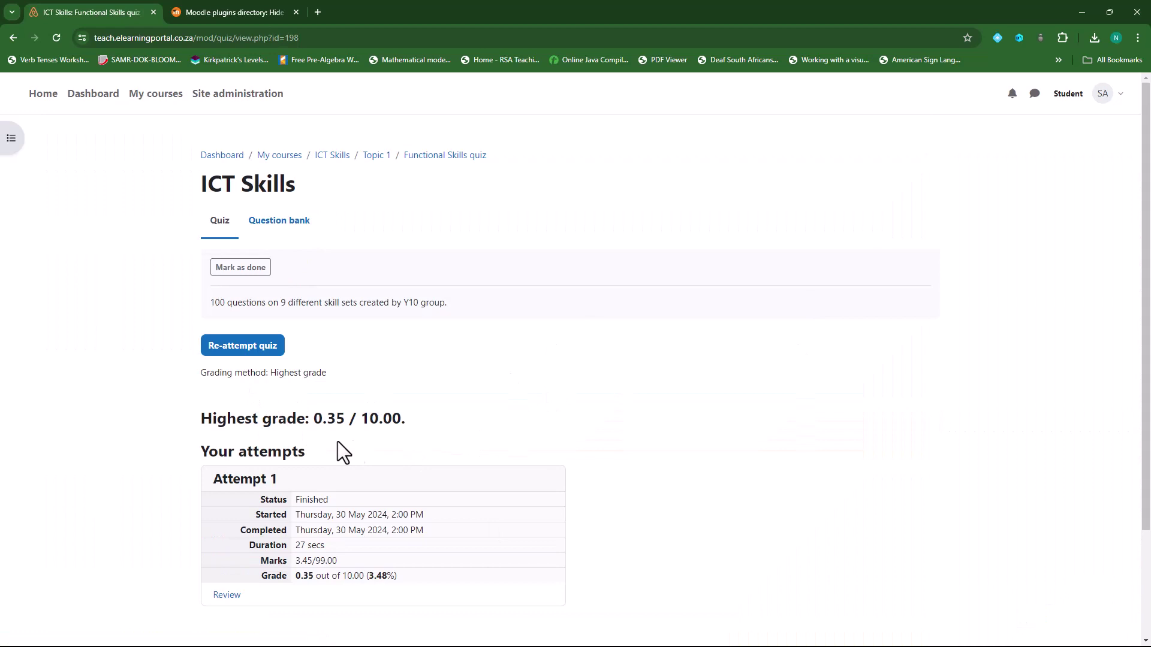
- Start a new attempt and tick All of the above (Q4, Q5), c (Q6), make things easier (Q7)
click(243, 345)
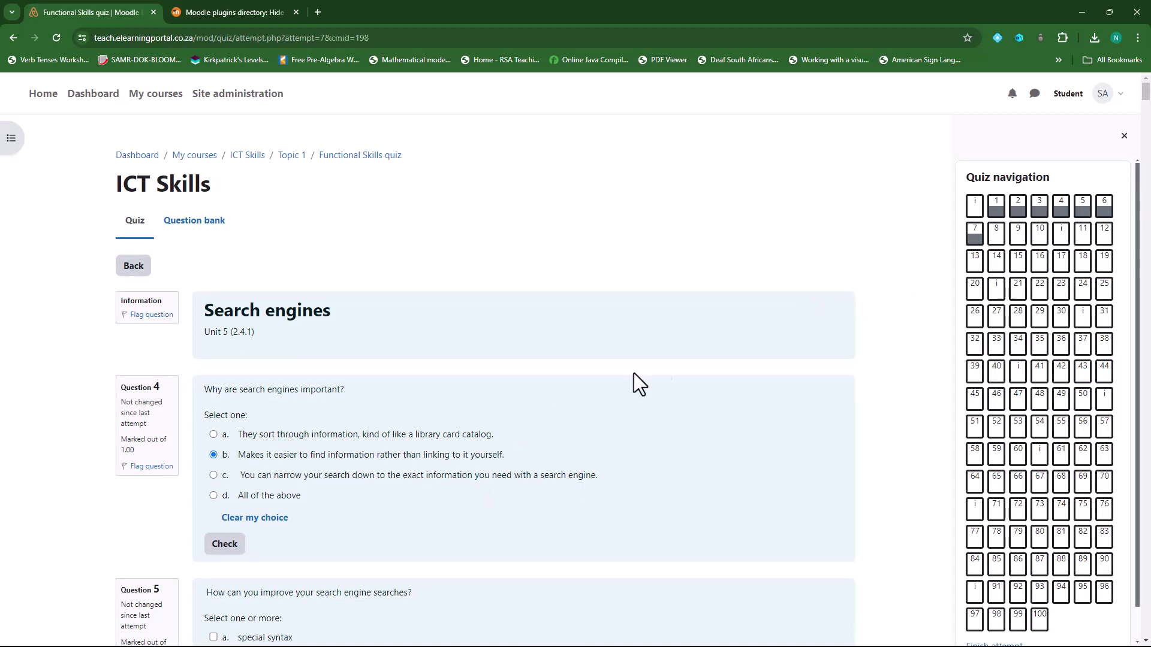
scroll(452, 556, down, 2)
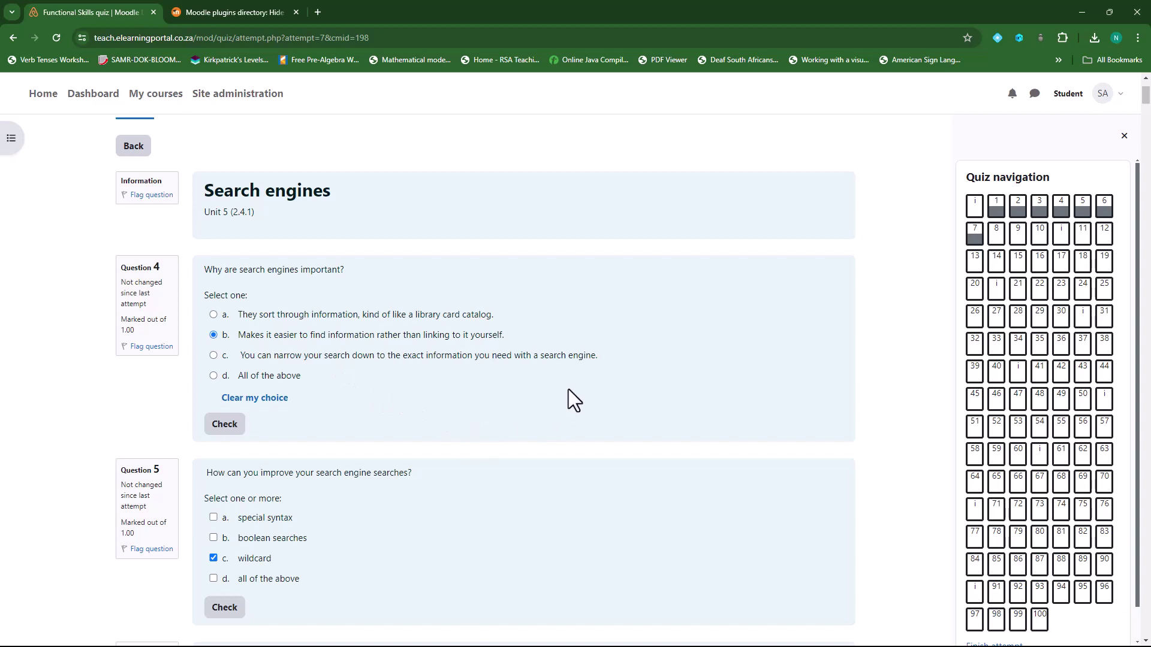
scroll(350, 390, down, 2)
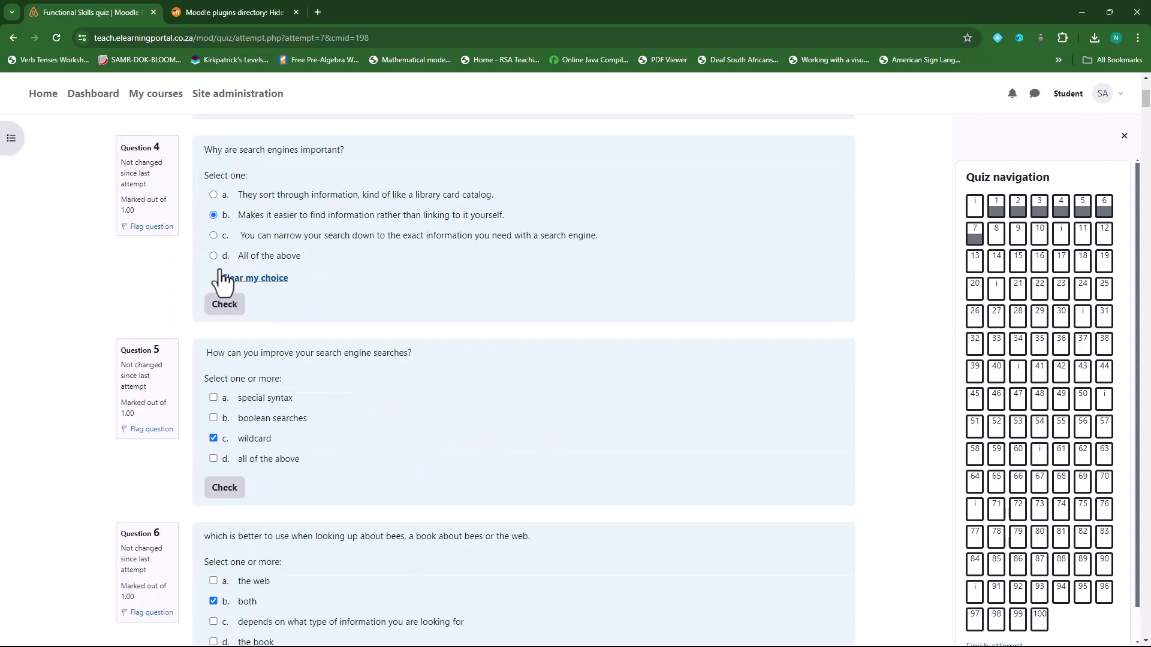
click(214, 256)
click(213, 460)
scroll(316, 488, down, 3)
click(213, 382)
scroll(265, 489, down, 2)
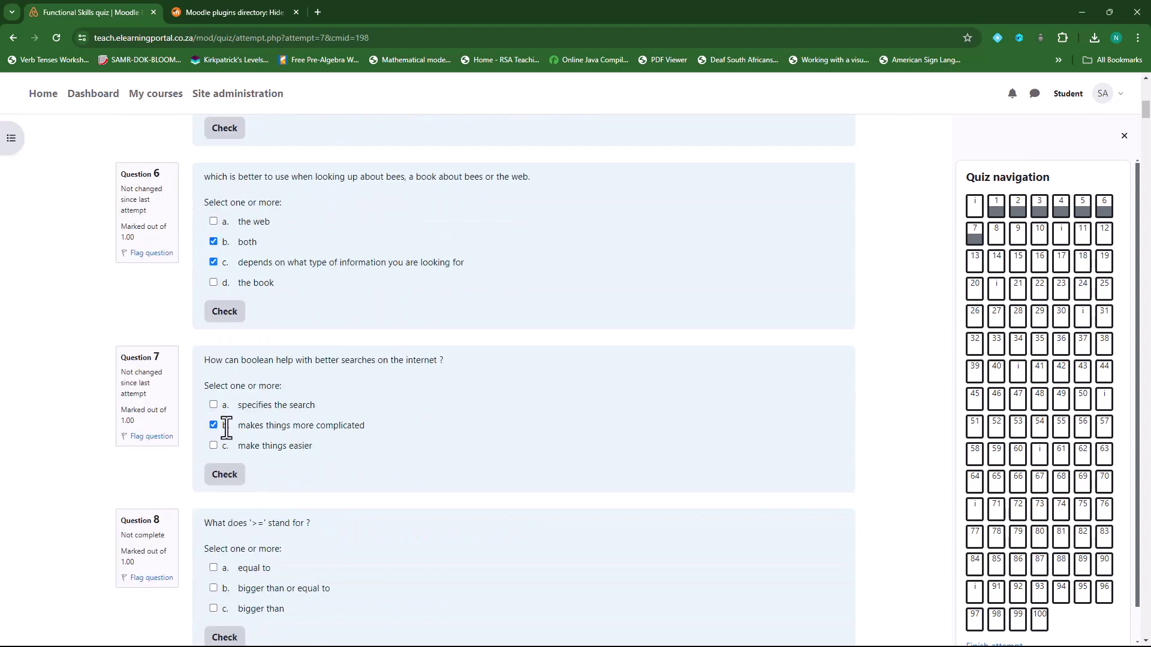
click(213, 444)
scroll(345, 478, down, 3)
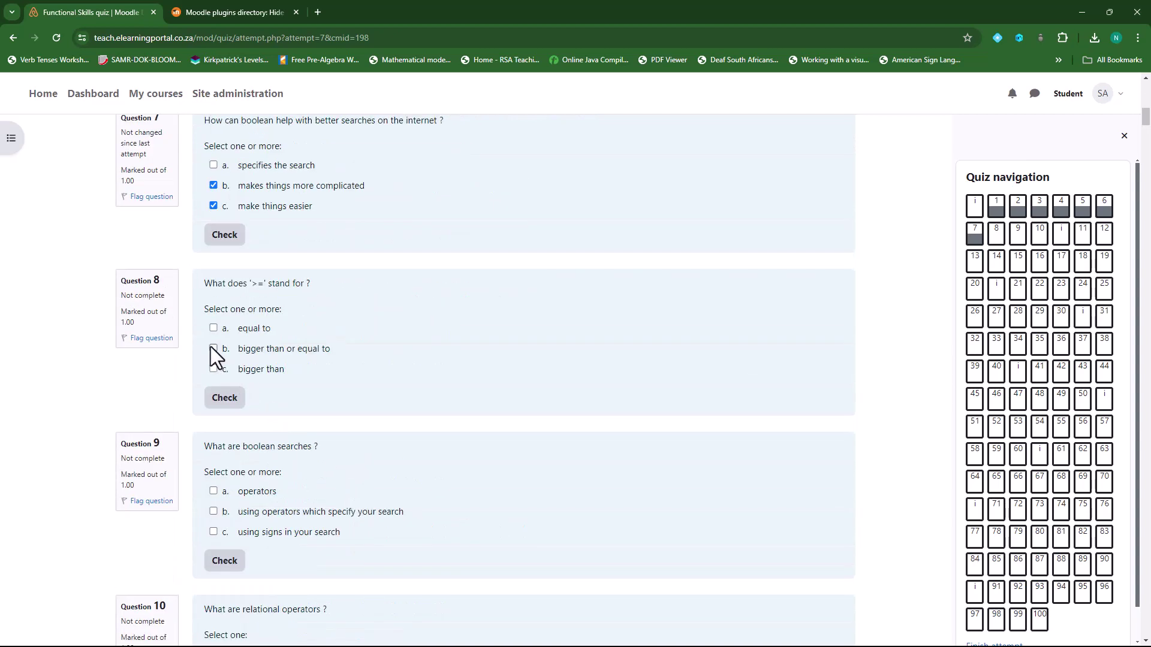
scroll(253, 465, down, 2)
- Answer Q9 with b, Q10 with c, Q11 with b and Q12 with a
click(213, 393)
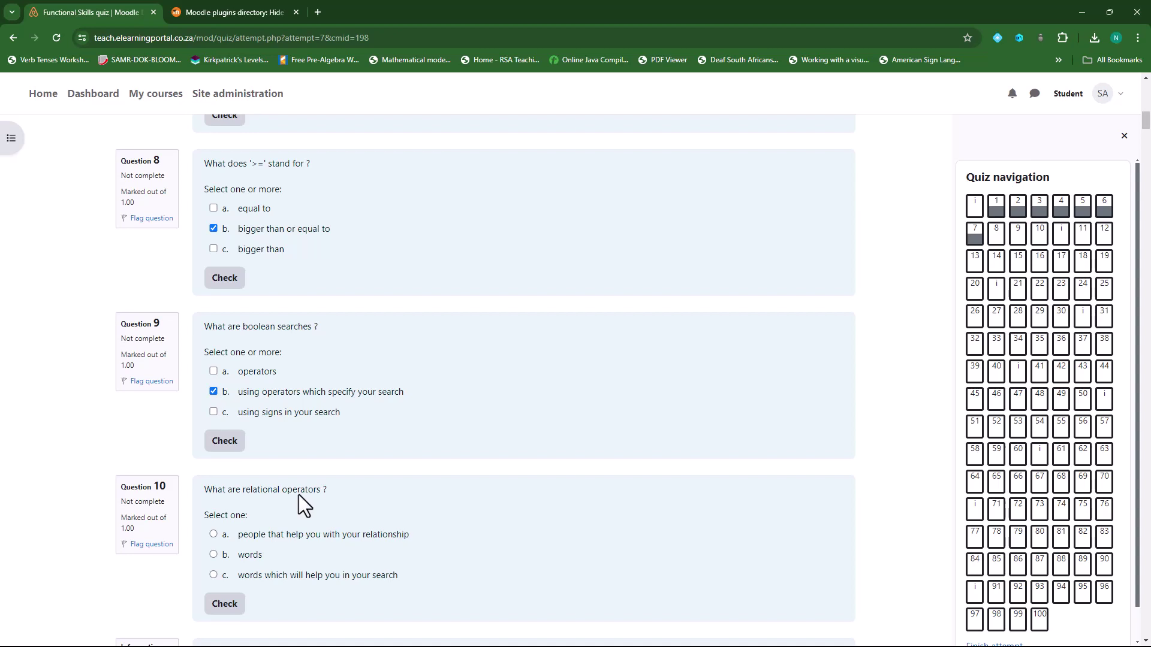
scroll(270, 450, down, 2)
click(213, 396)
scroll(309, 533, down, 3)
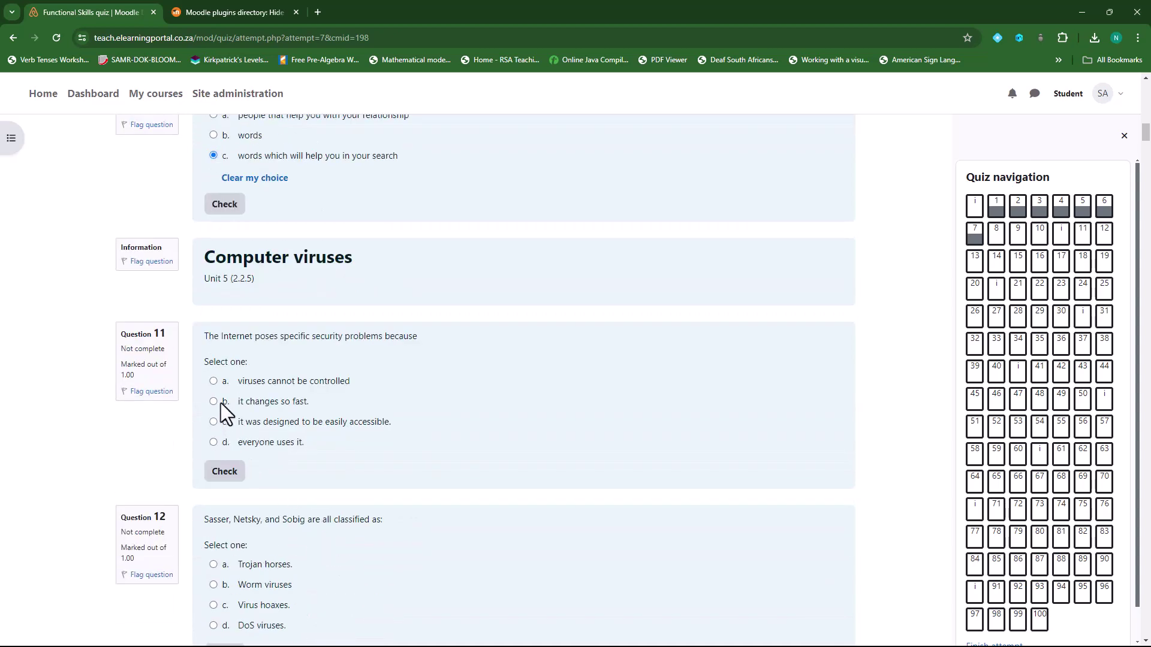
click(213, 402)
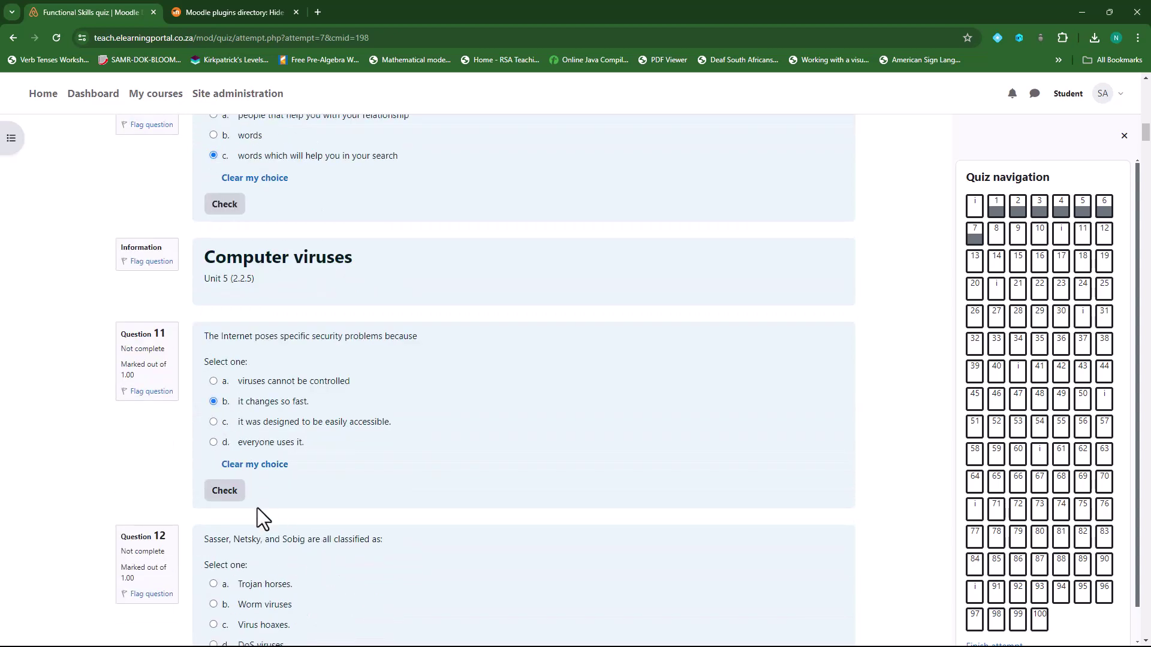
click(213, 584)
scroll(1043, 539, down, 2)
- Submit all answers and confirm, getting a grade of 0.80 out of 10.00
click(996, 620)
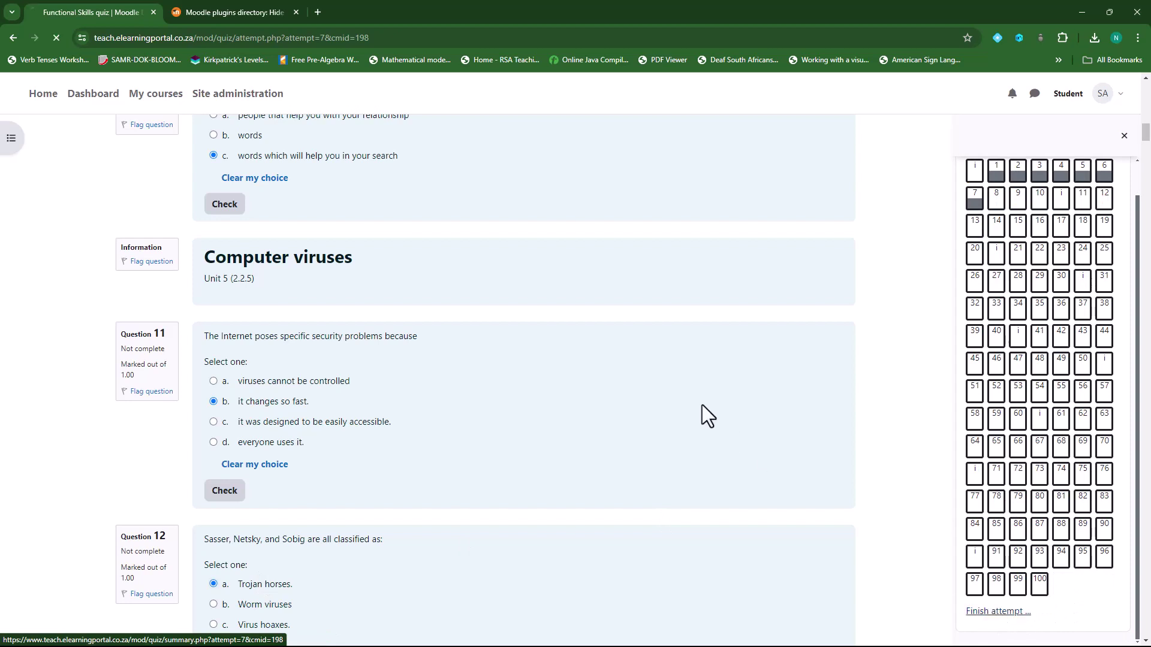
scroll(479, 447, down, 5)
scroll(481, 447, down, 5)
scroll(480, 446, down, 5)
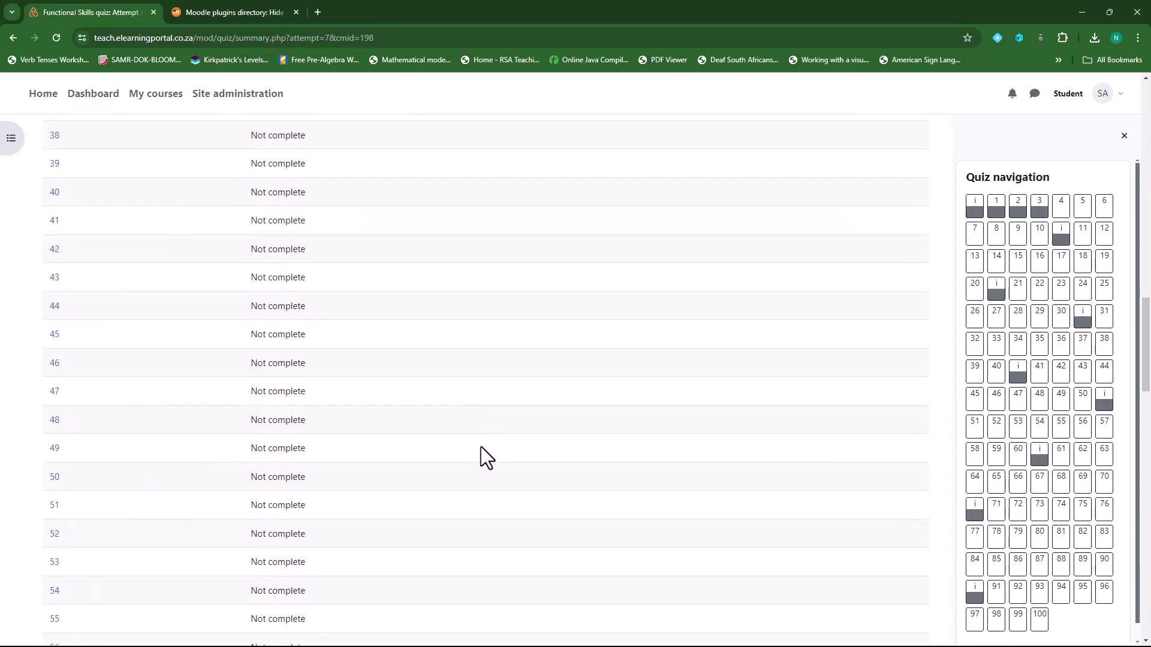
scroll(481, 447, down, 5)
scroll(481, 446, down, 5)
scroll(481, 447, down, 3)
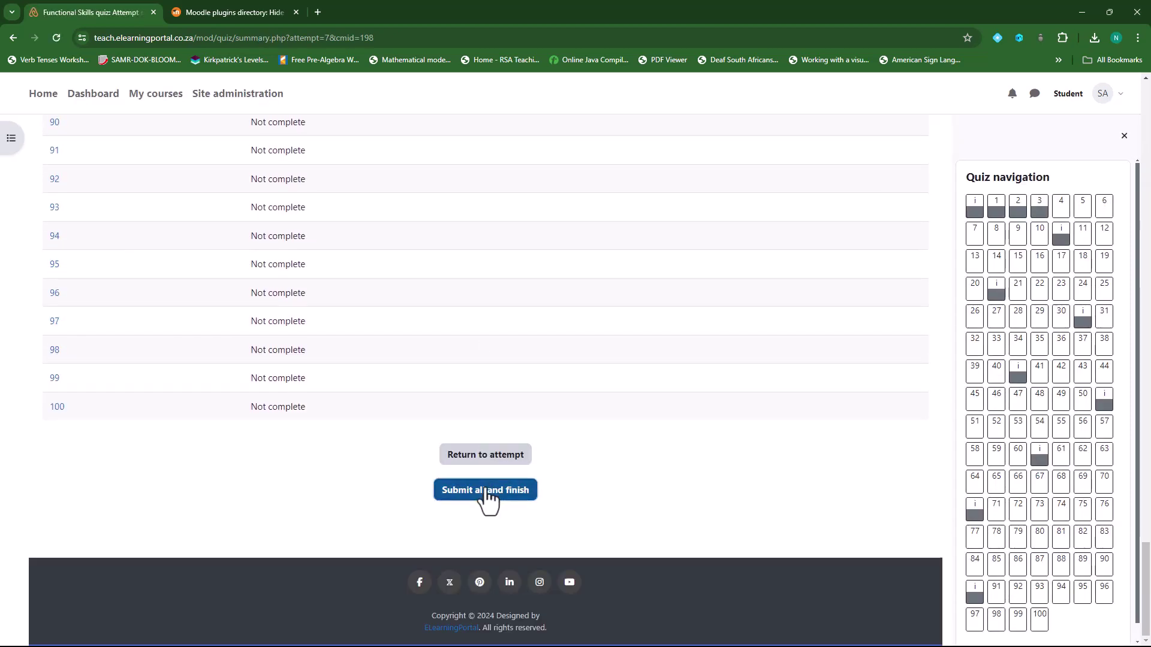
click(486, 490)
click(661, 228)
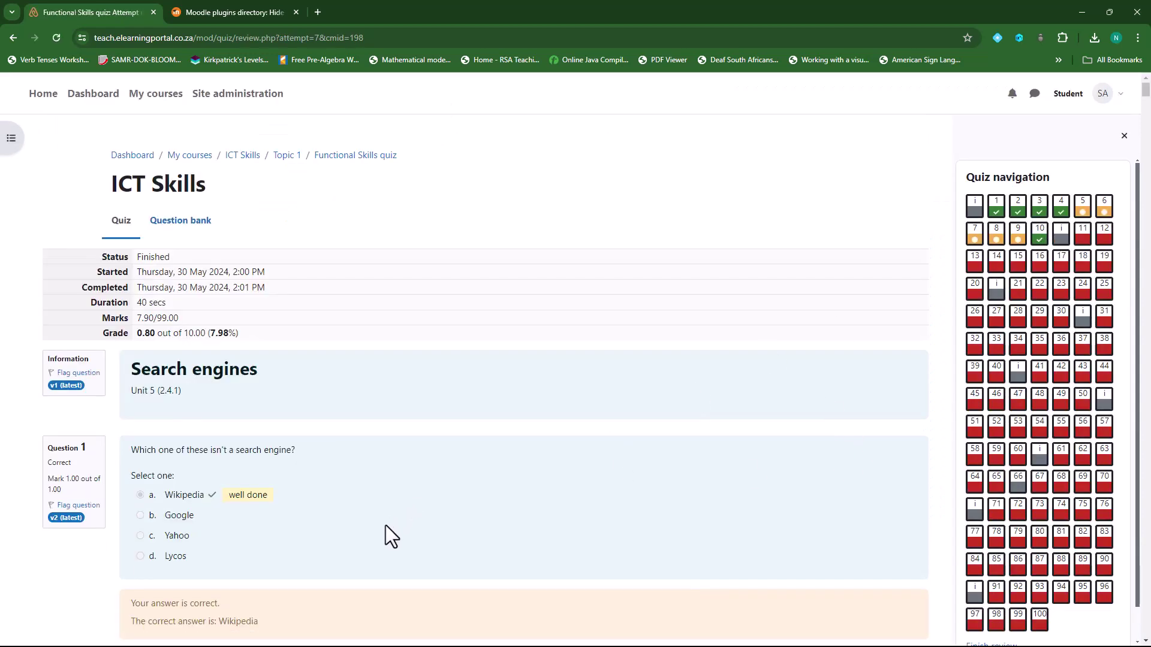
scroll(398, 490, down, 5)
scroll(398, 489, down, 2)
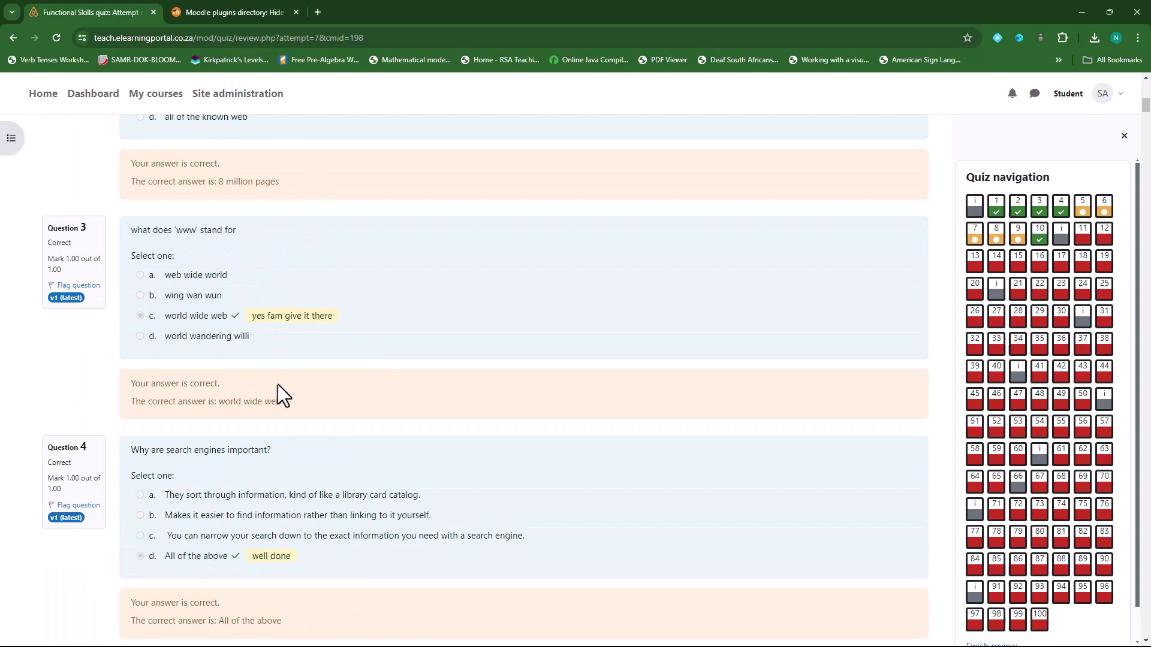
scroll(278, 384, up, 2)
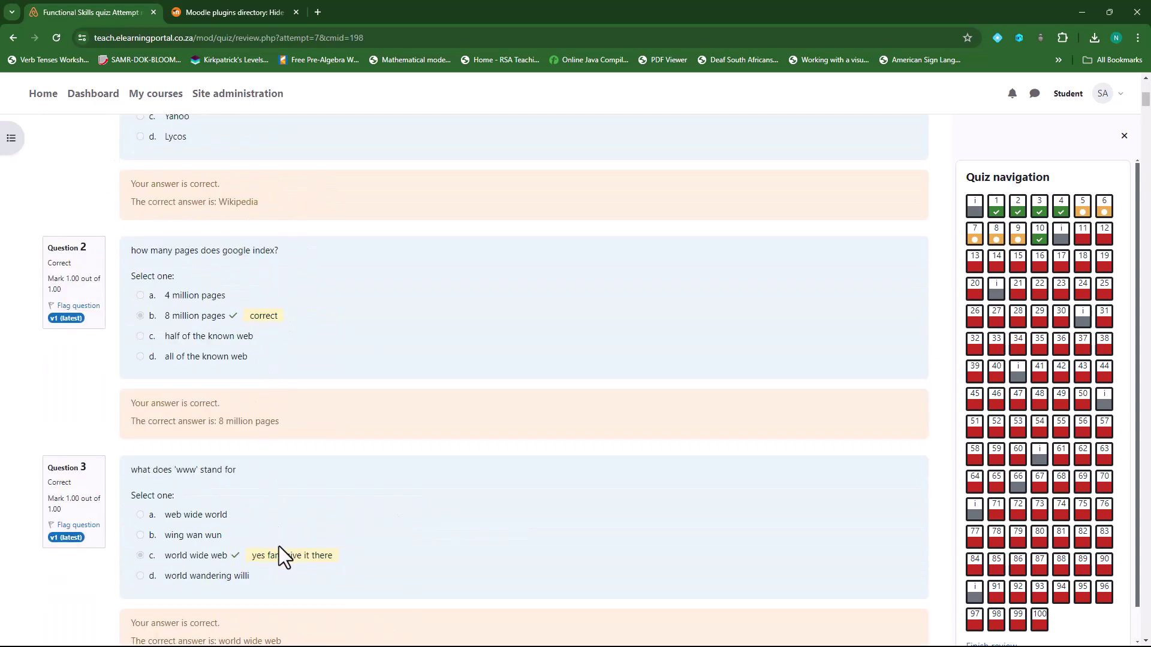
scroll(279, 545, down, 3)
scroll(378, 506, down, 2)
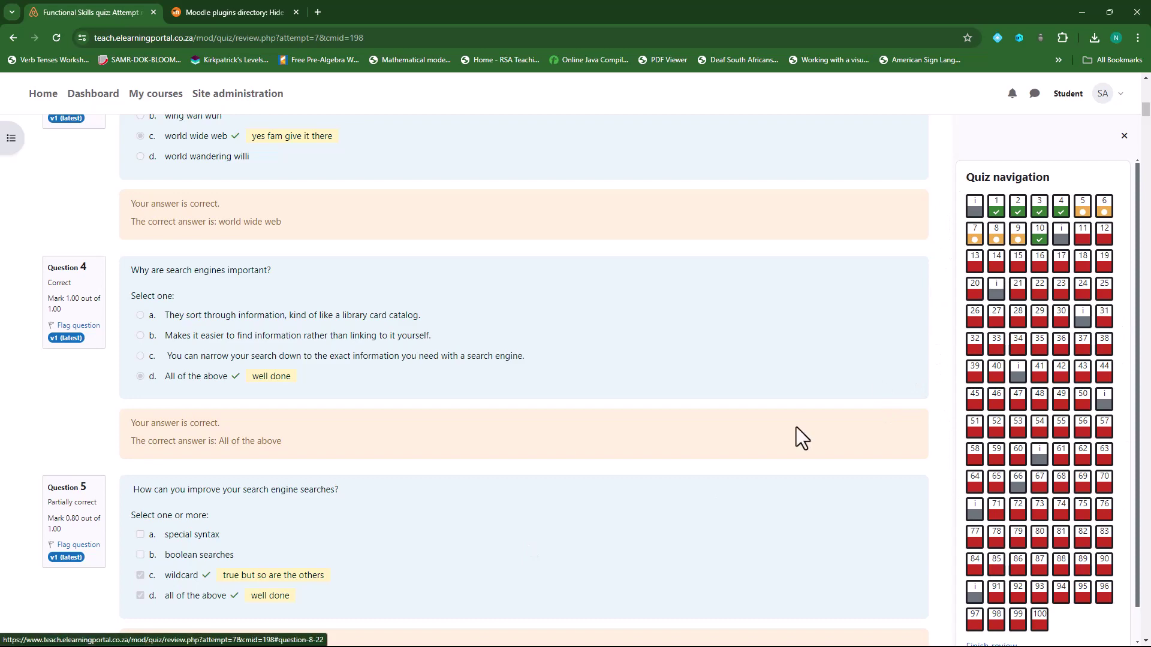
scroll(473, 449, down, 3)
scroll(471, 448, down, 3)
scroll(661, 499, down, 5)
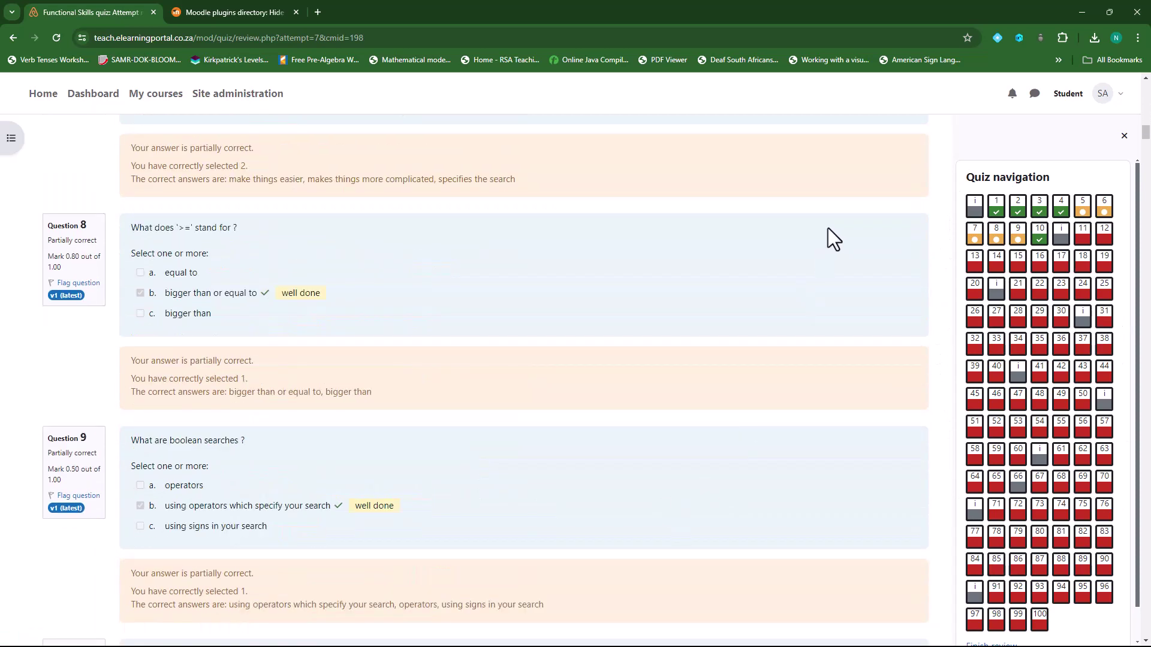
scroll(709, 498, up, 3)
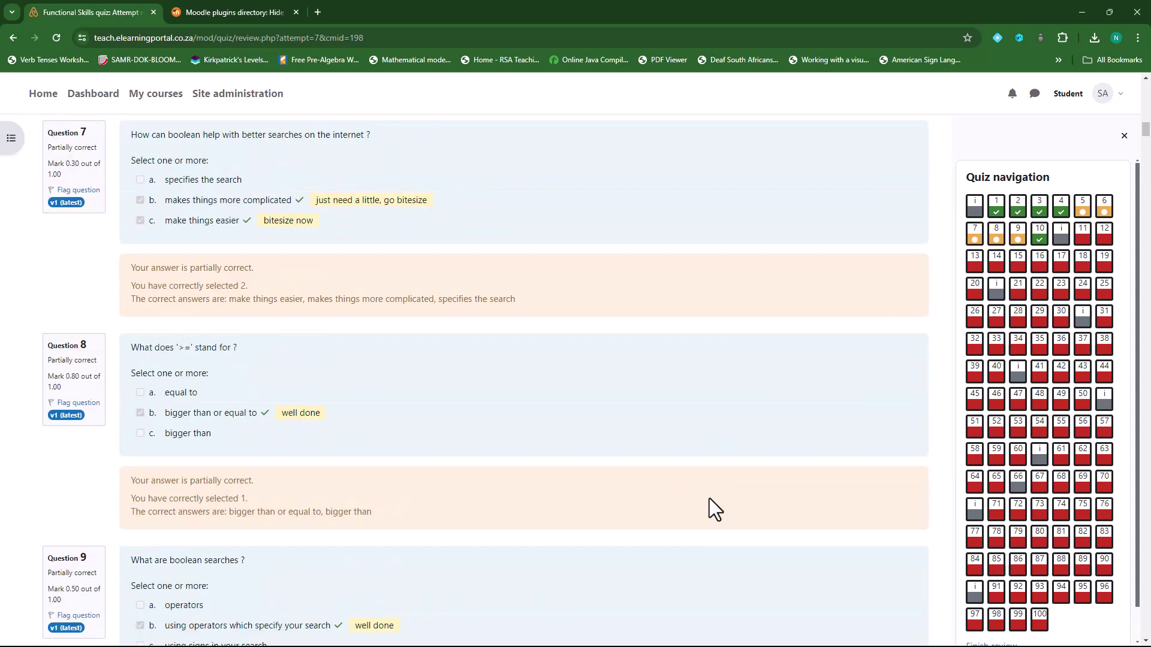
scroll(710, 498, up, 3)
scroll(709, 498, up, 3)
scroll(709, 499, up, 3)
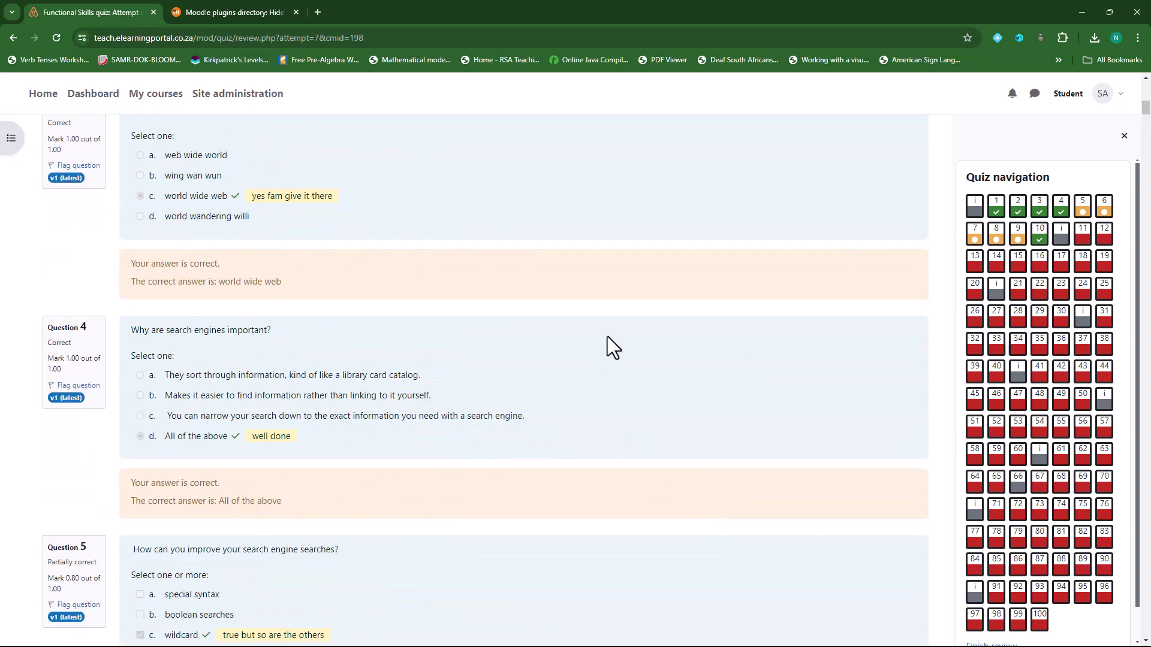
scroll(607, 337, up, 3)
scroll(645, 453, up, 3)
scroll(605, 465, up, 3)
scroll(605, 465, up, 3)
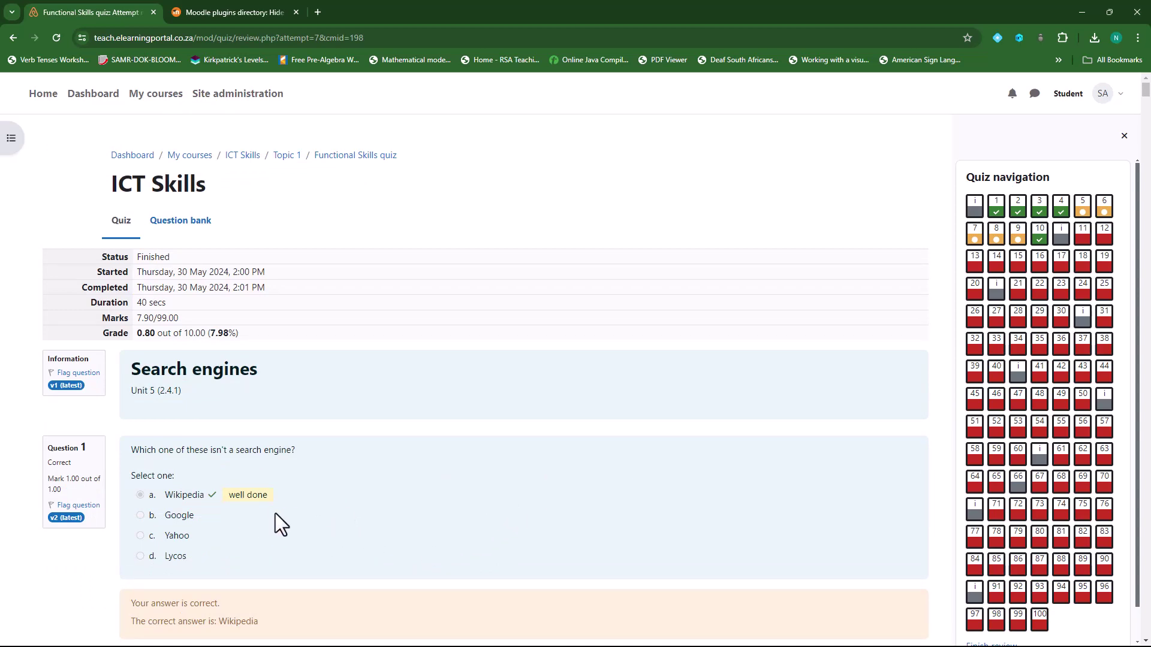
scroll(388, 519, down, 3)
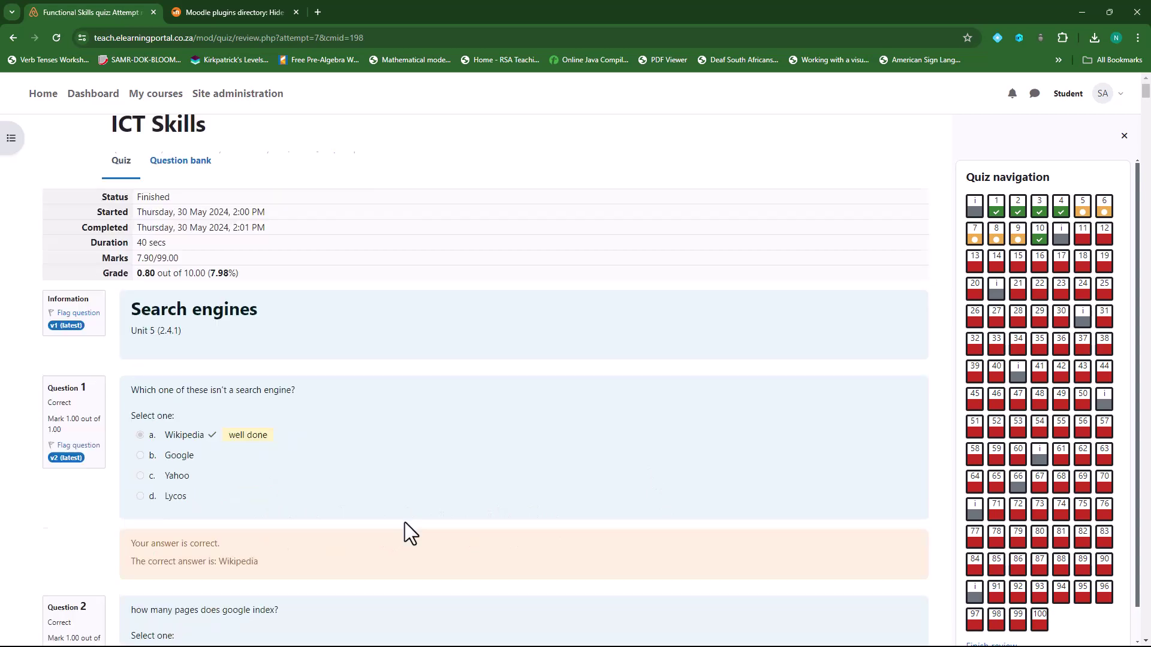
scroll(404, 522, down, 4)
scroll(412, 517, down, 3)
scroll(409, 414, down, 2)
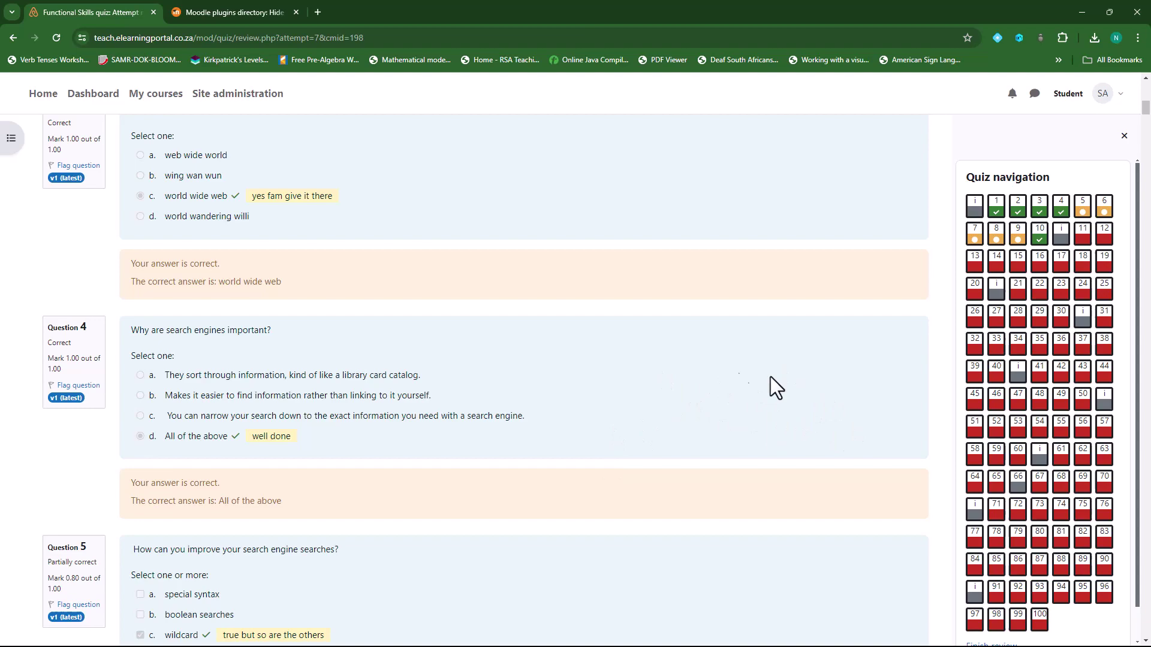
scroll(586, 411, down, 3)
scroll(586, 412, down, 3)
scroll(586, 413, down, 4)
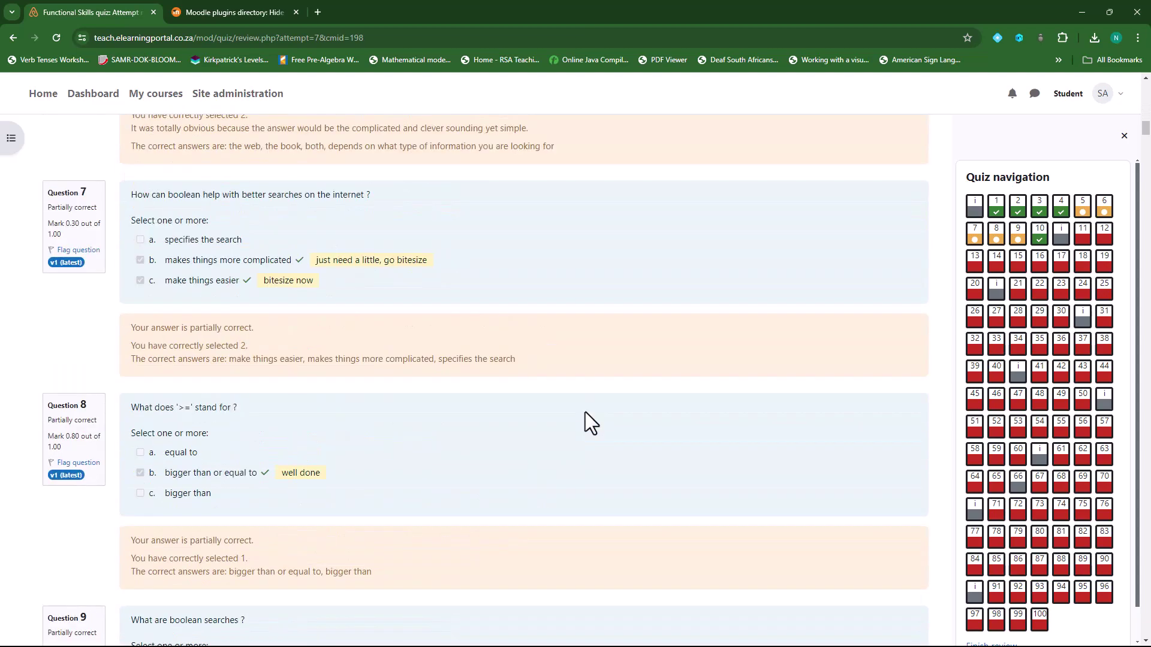
scroll(585, 413, down, 3)
scroll(585, 413, down, 4)
scroll(585, 412, down, 4)
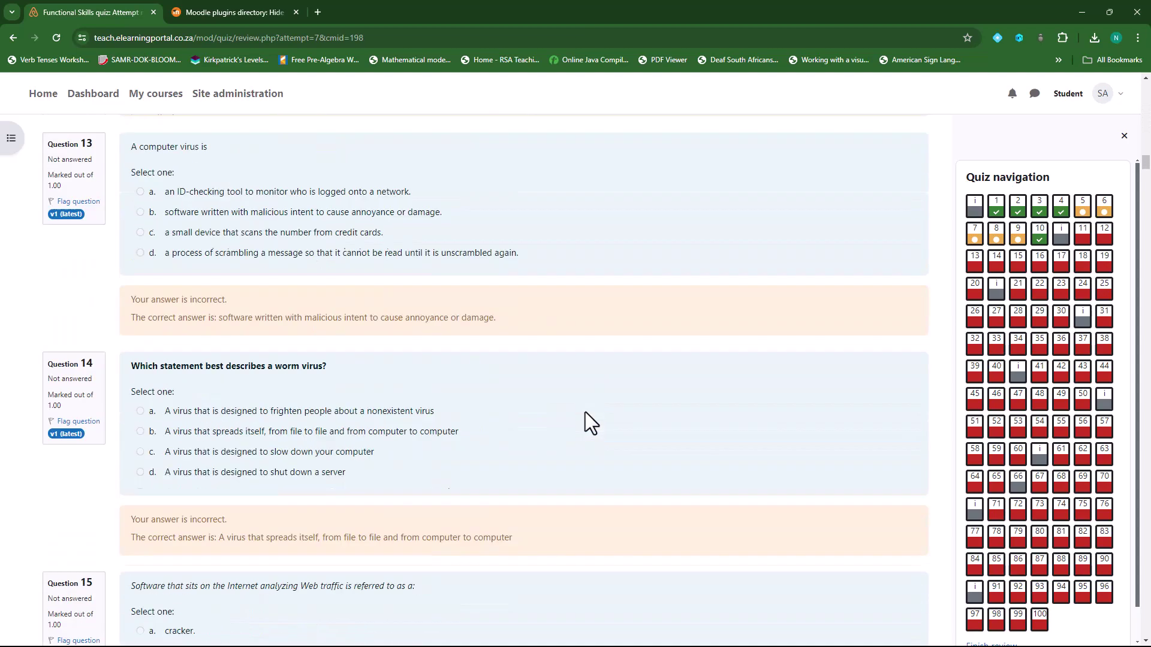
scroll(585, 412, down, 4)
scroll(586, 412, down, 2)
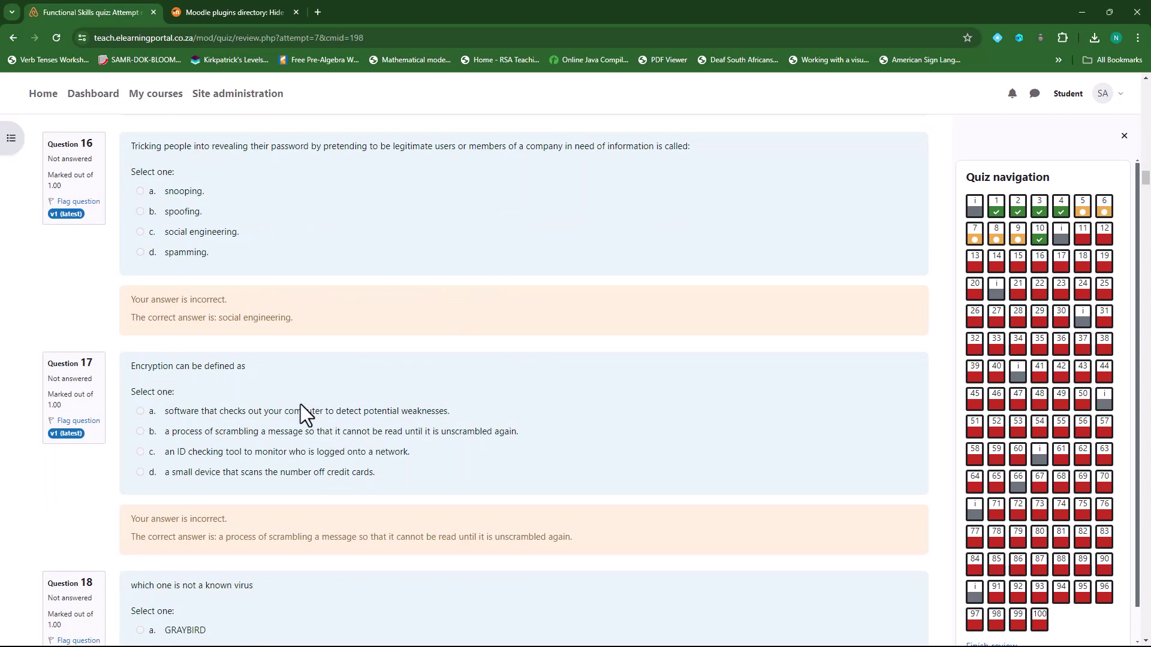
scroll(300, 404, up, 3)
scroll(360, 450, up, 5)
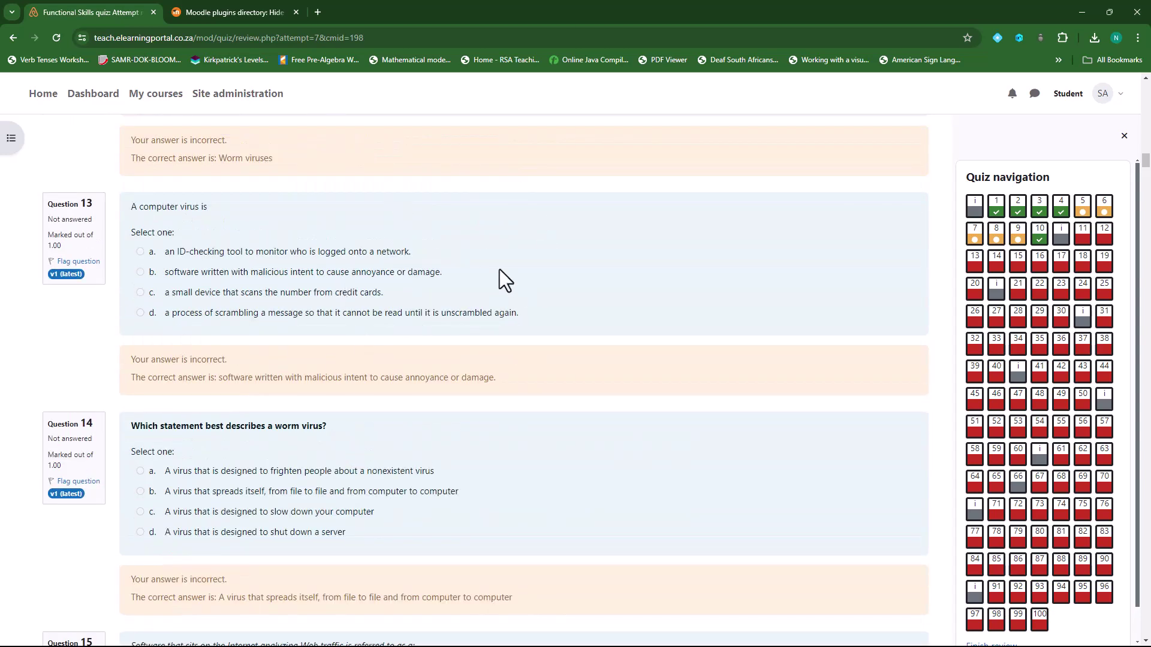
scroll(499, 269, up, 3)
scroll(461, 304, up, 3)
scroll(461, 303, up, 2)
scroll(450, 332, up, 2)
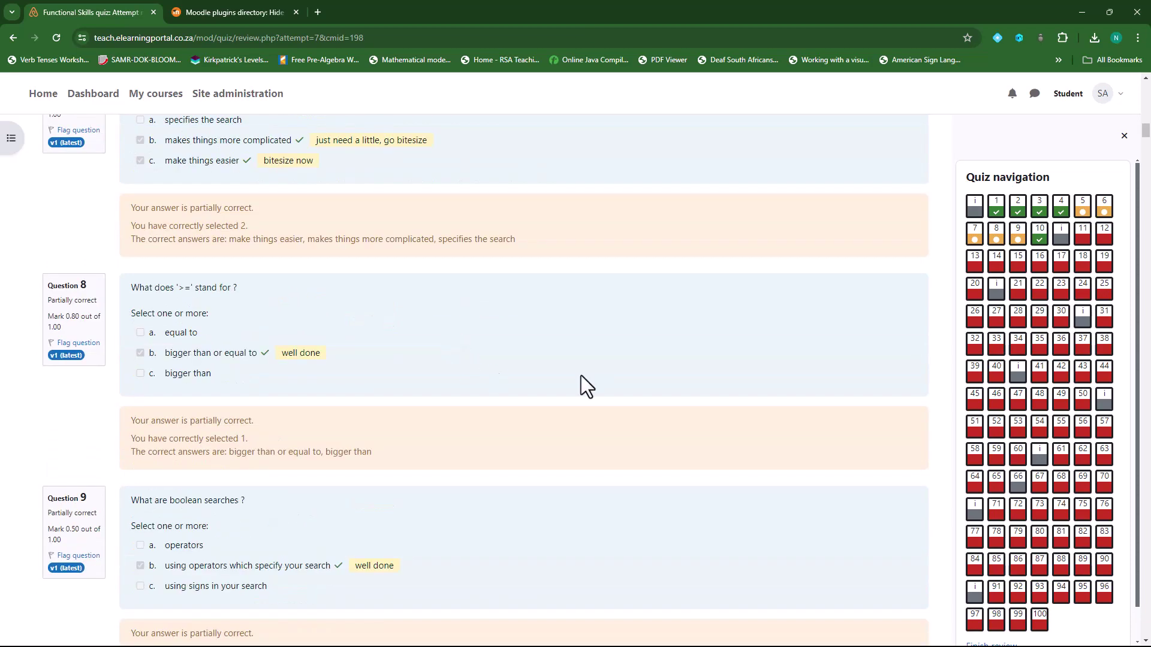
scroll(584, 551, up, 3)
scroll(583, 550, up, 3)
scroll(584, 551, up, 2)
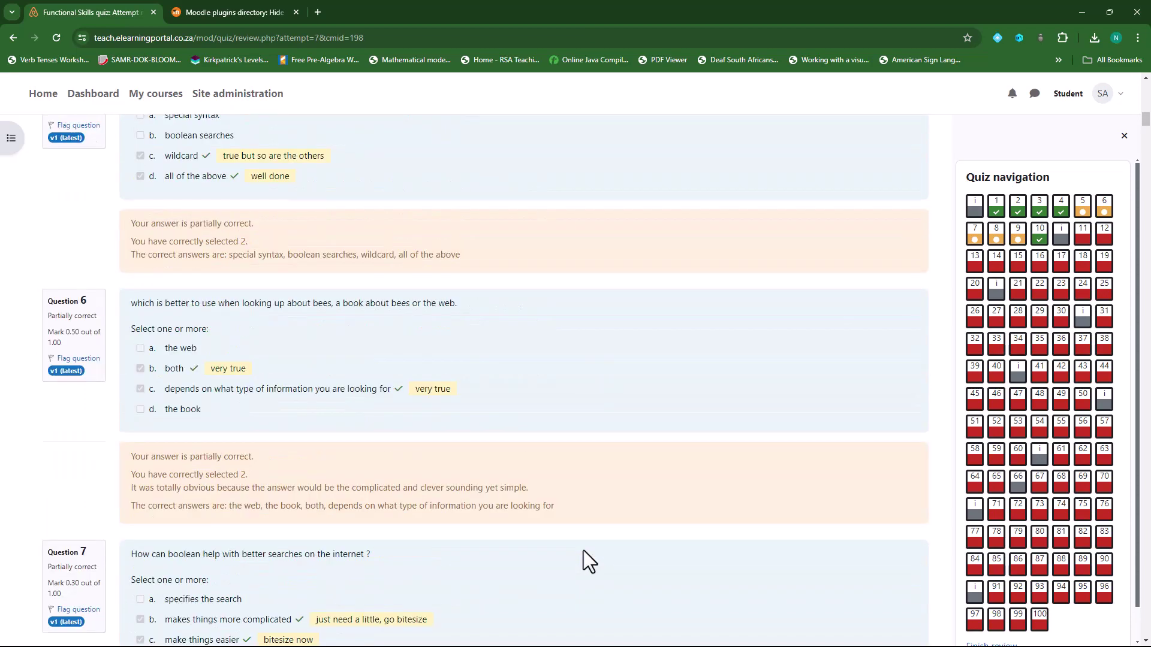
scroll(583, 551, up, 2)
scroll(584, 550, up, 3)
scroll(583, 550, up, 5)
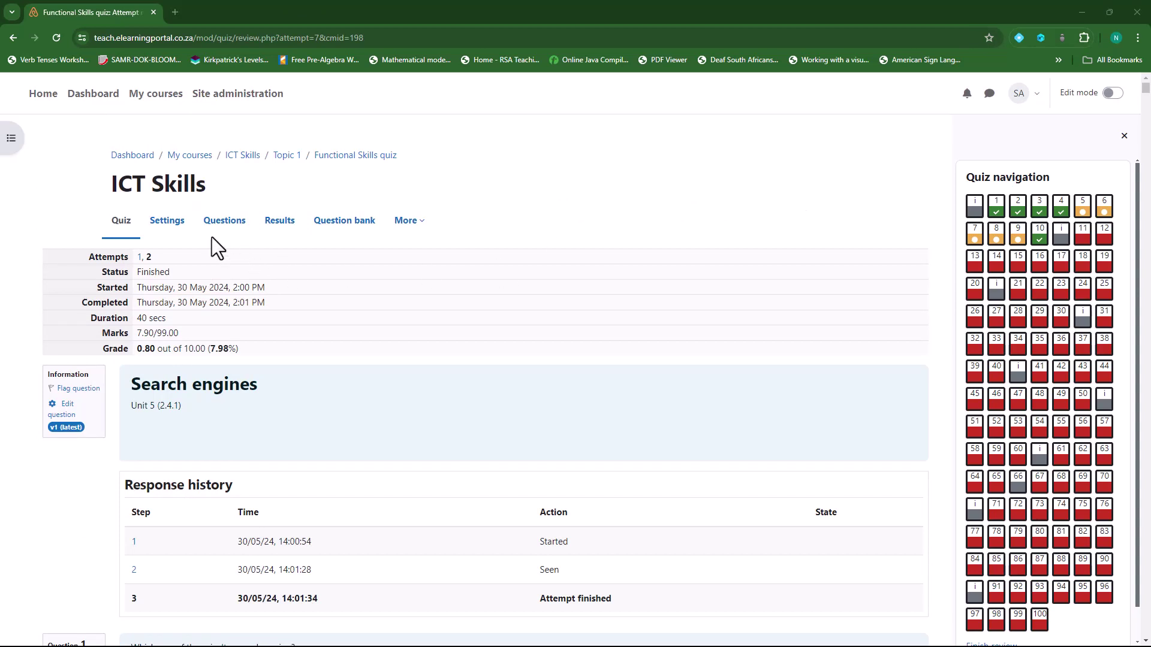
- Set Attempts allowed to 1 in the Functional Skills quiz's Grade settings
click(166, 221)
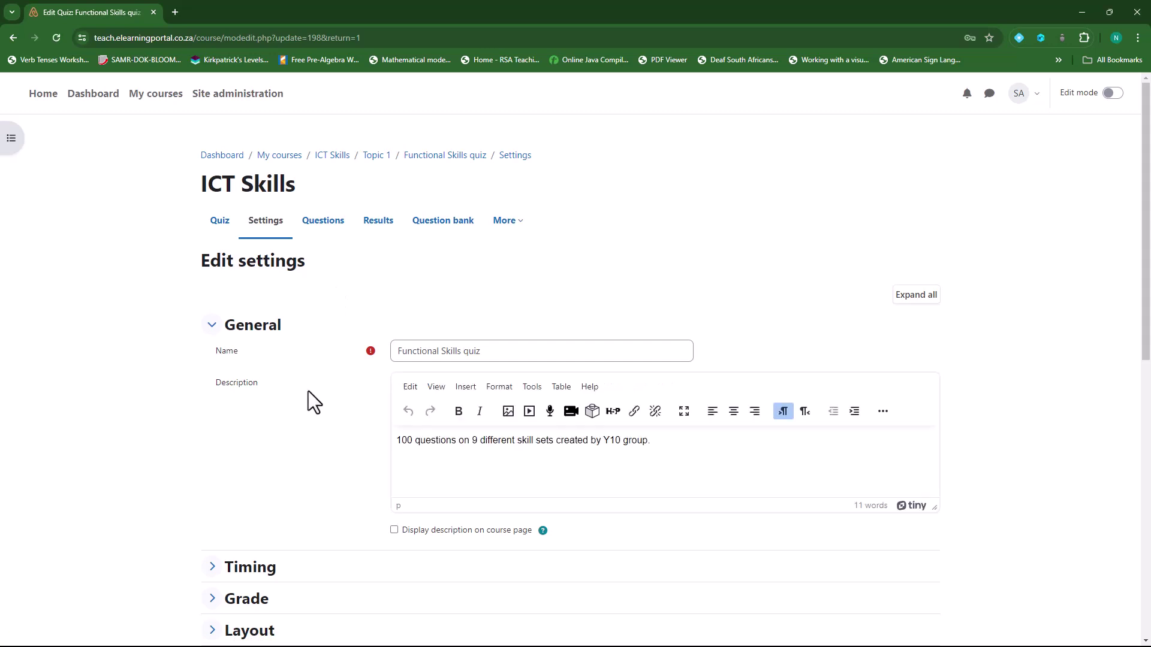
scroll(306, 386, down, 1)
scroll(303, 370, down, 1)
scroll(303, 349, down, 1)
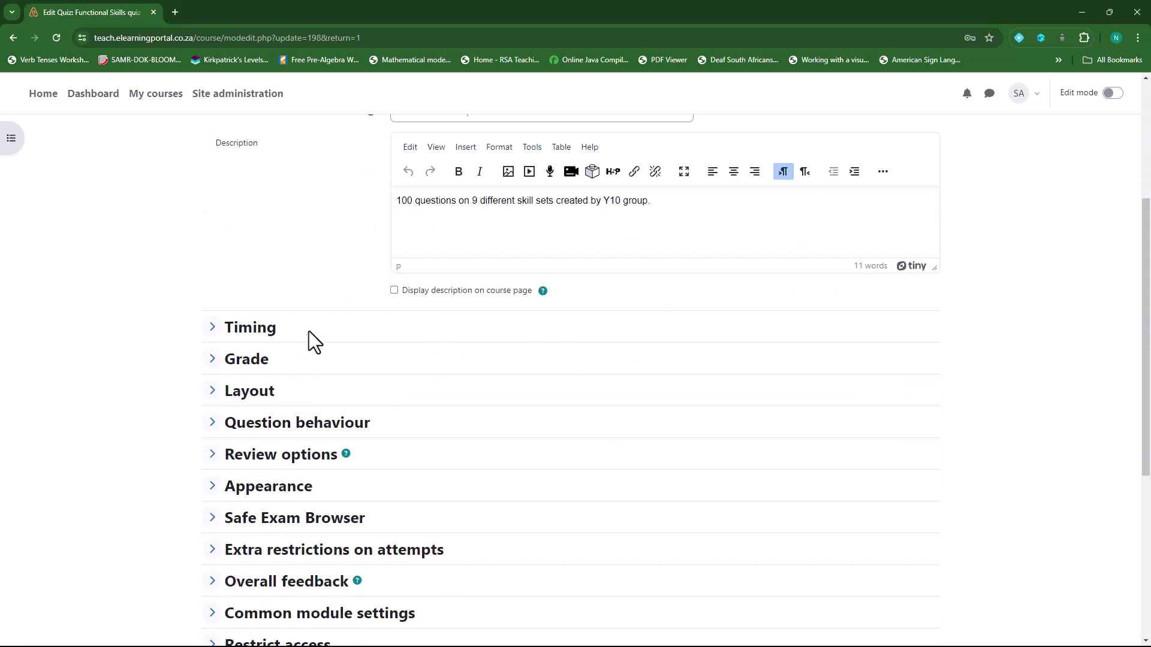
click(212, 360)
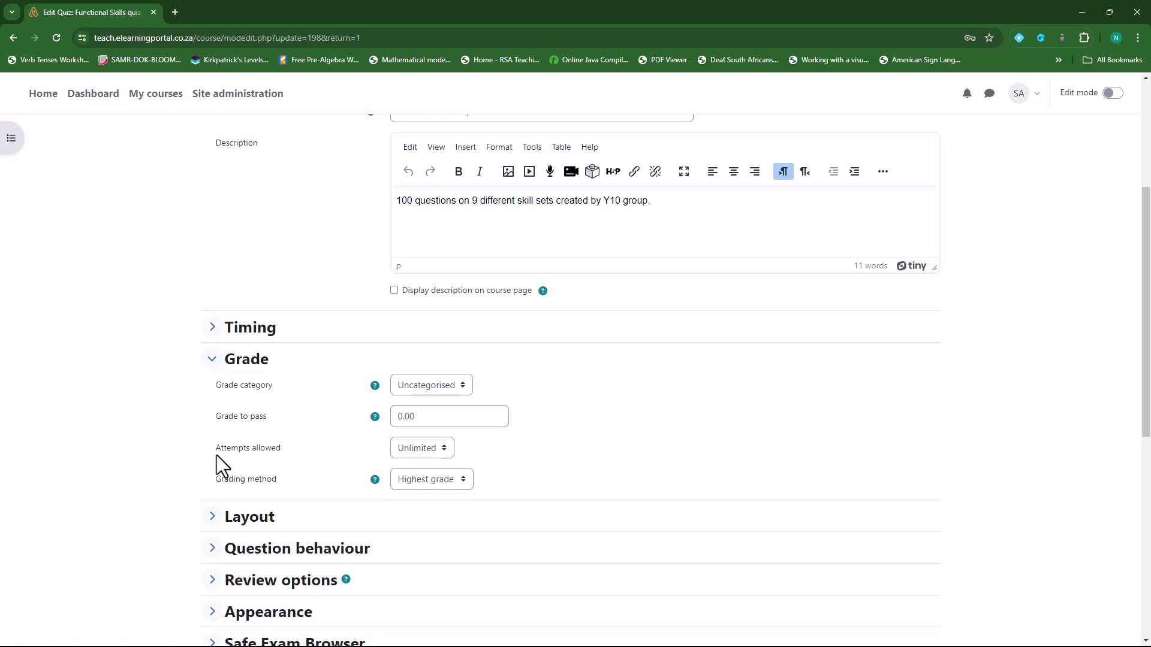
click(444, 449)
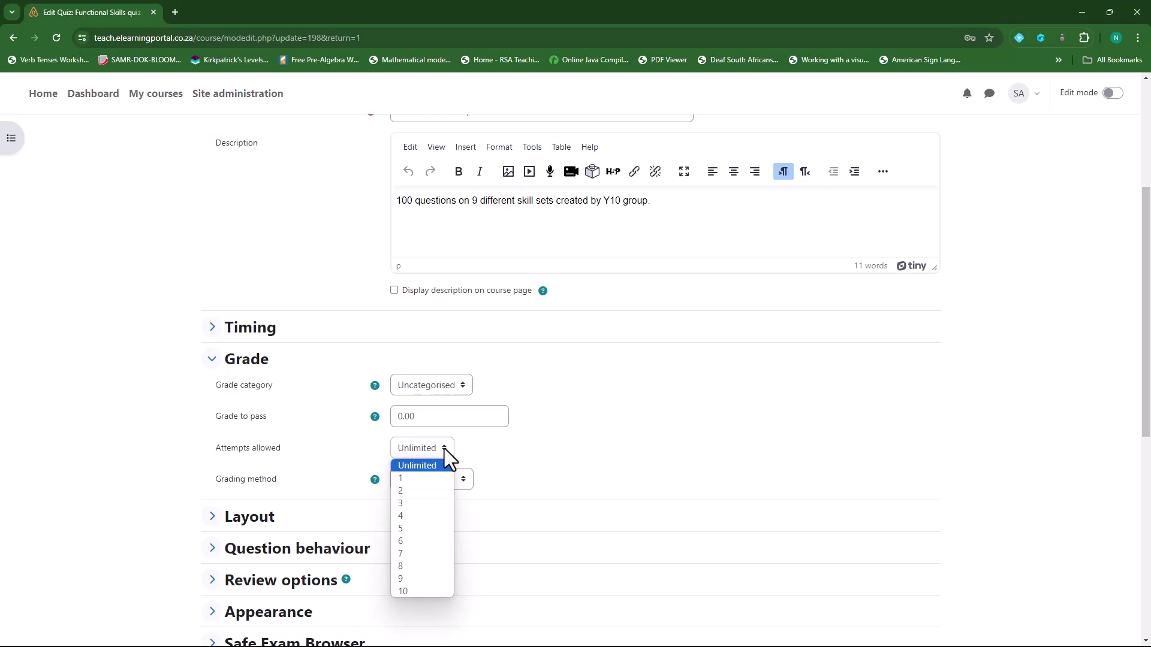
click(423, 479)
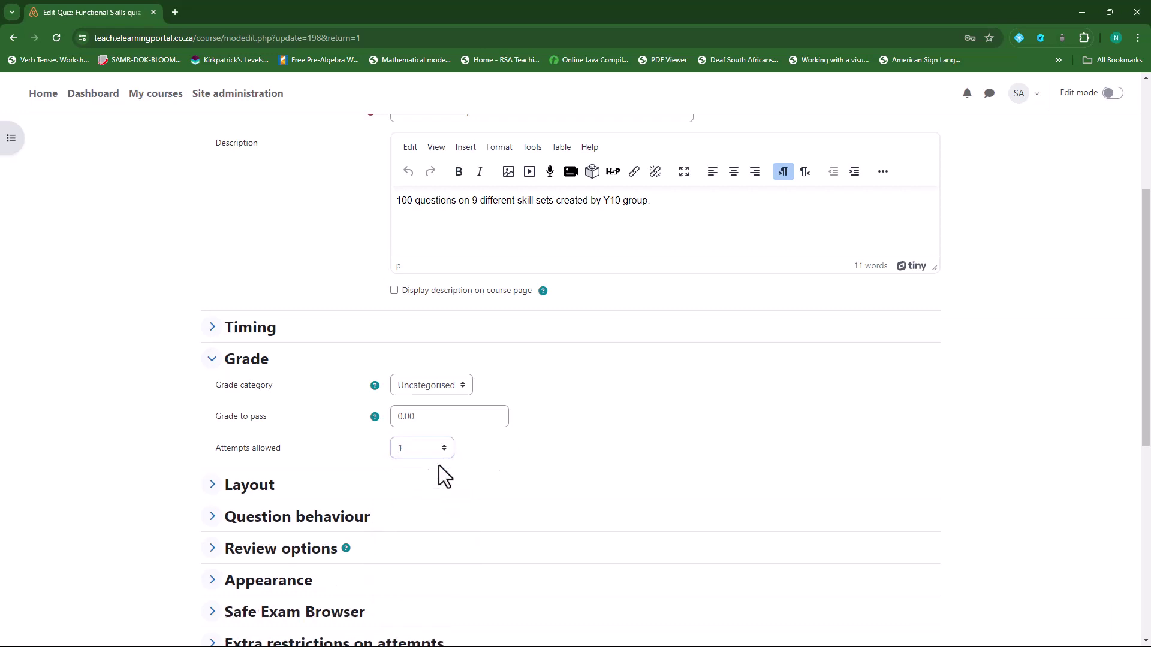
scroll(553, 444, down, 2)
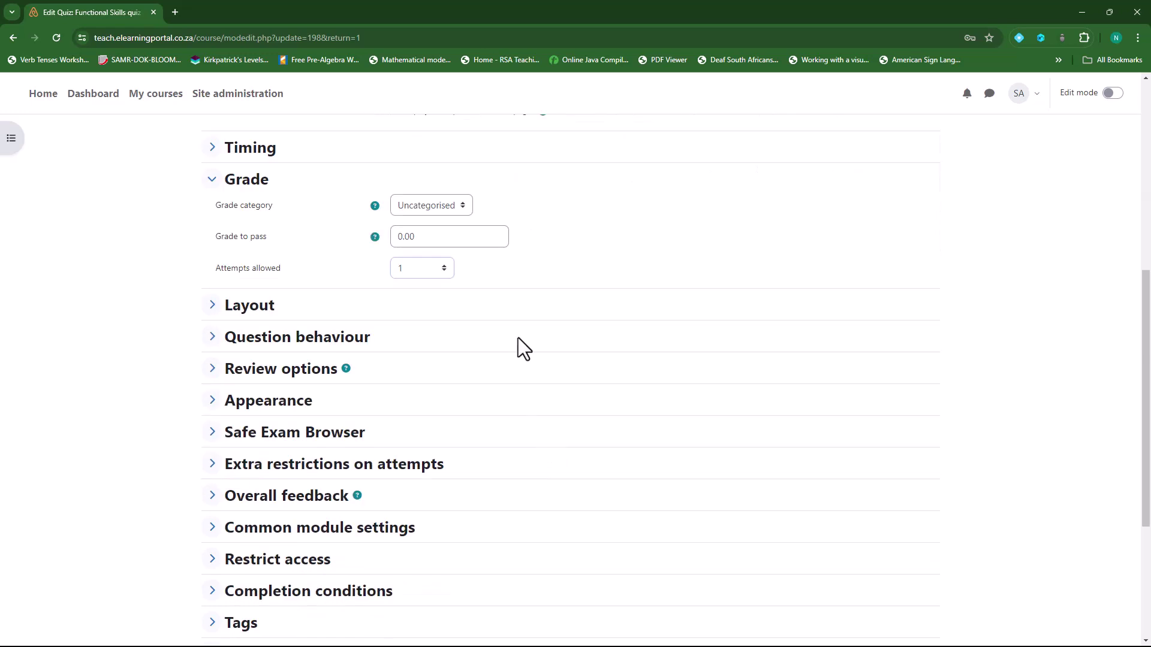
click(432, 265)
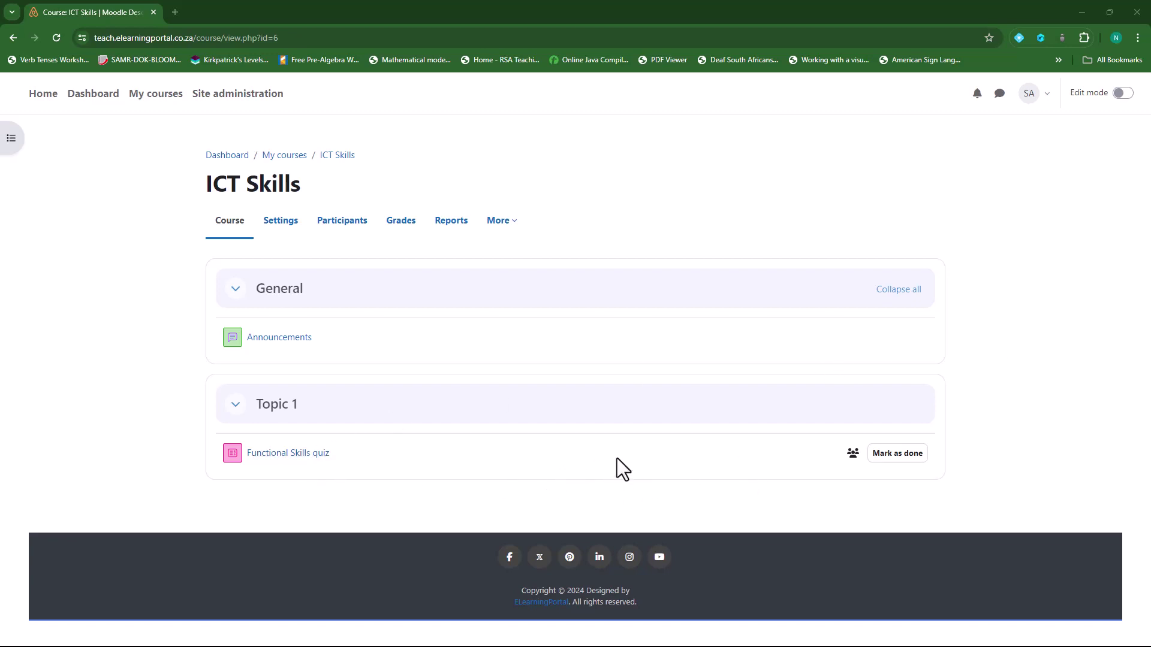
- Edit the Functional Skills quiz settings so each attempt no longer builds on the last
click(288, 453)
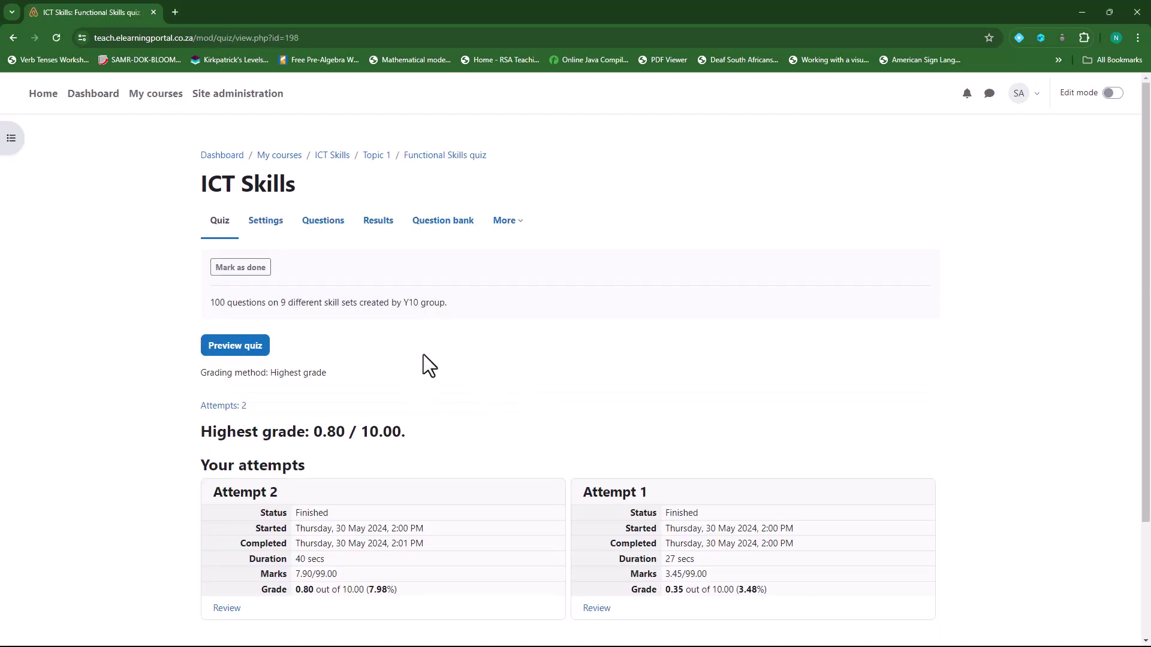
click(267, 220)
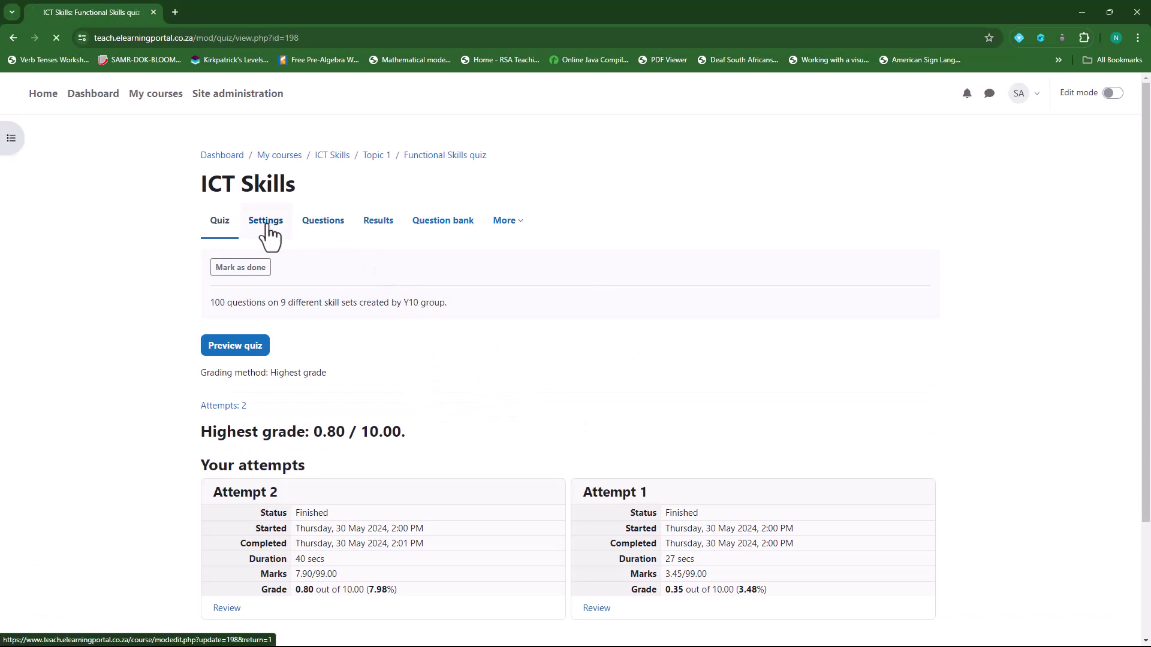
scroll(199, 445, down, 1)
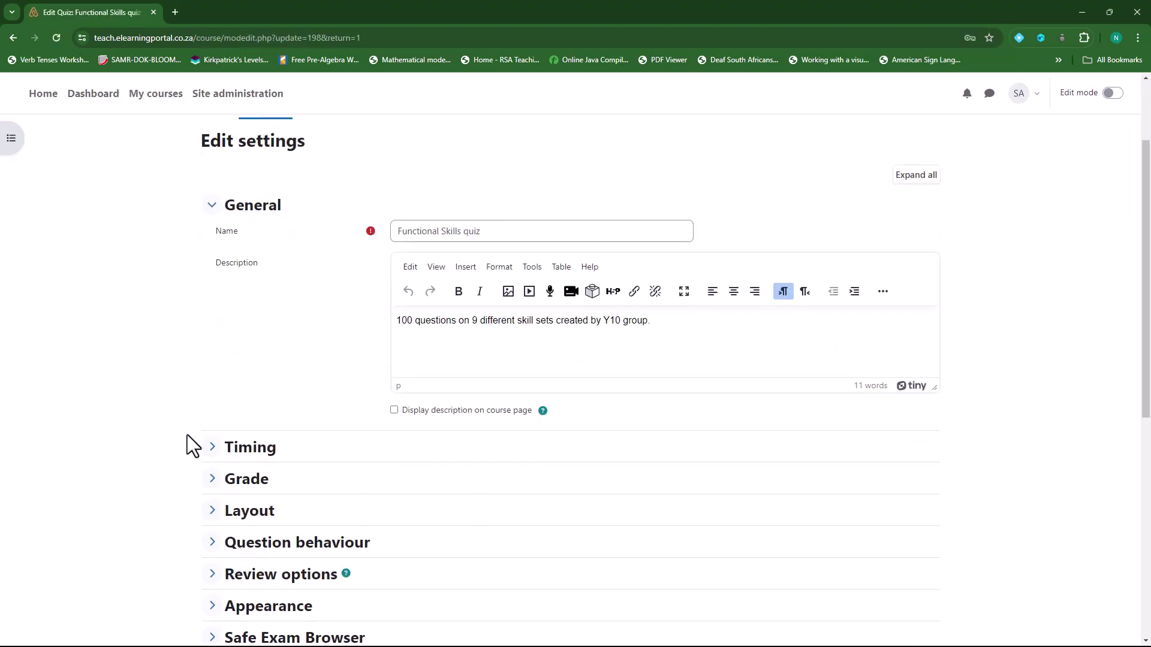
scroll(192, 443, down, 1)
scroll(175, 423, down, 1)
scroll(159, 402, down, 1)
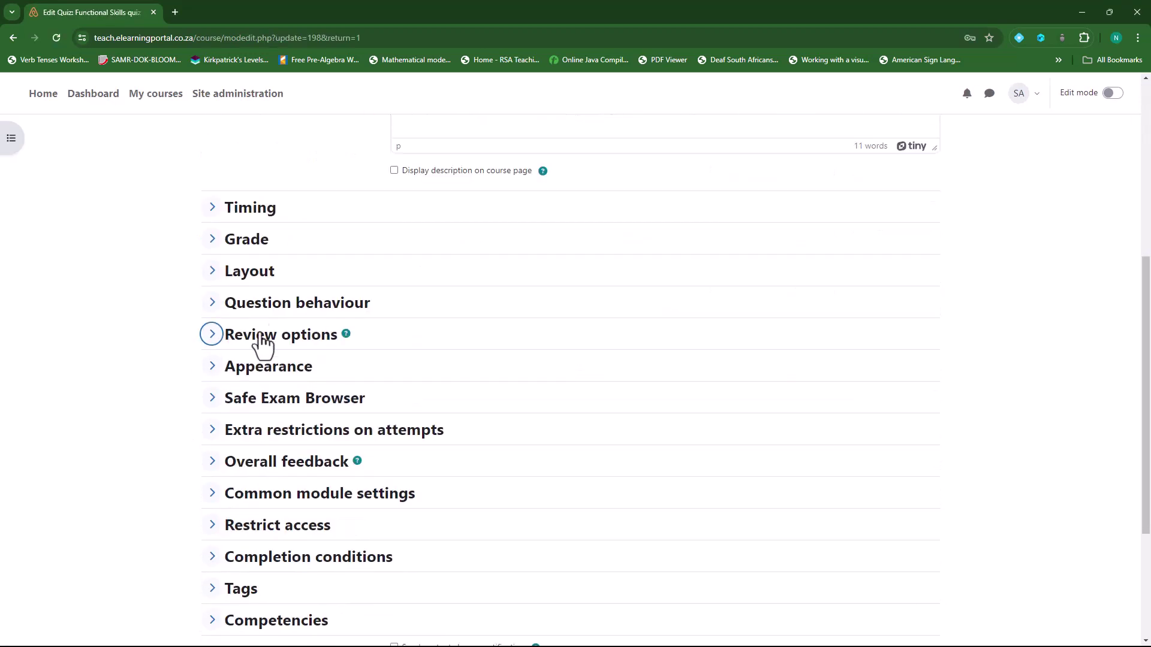
click(213, 303)
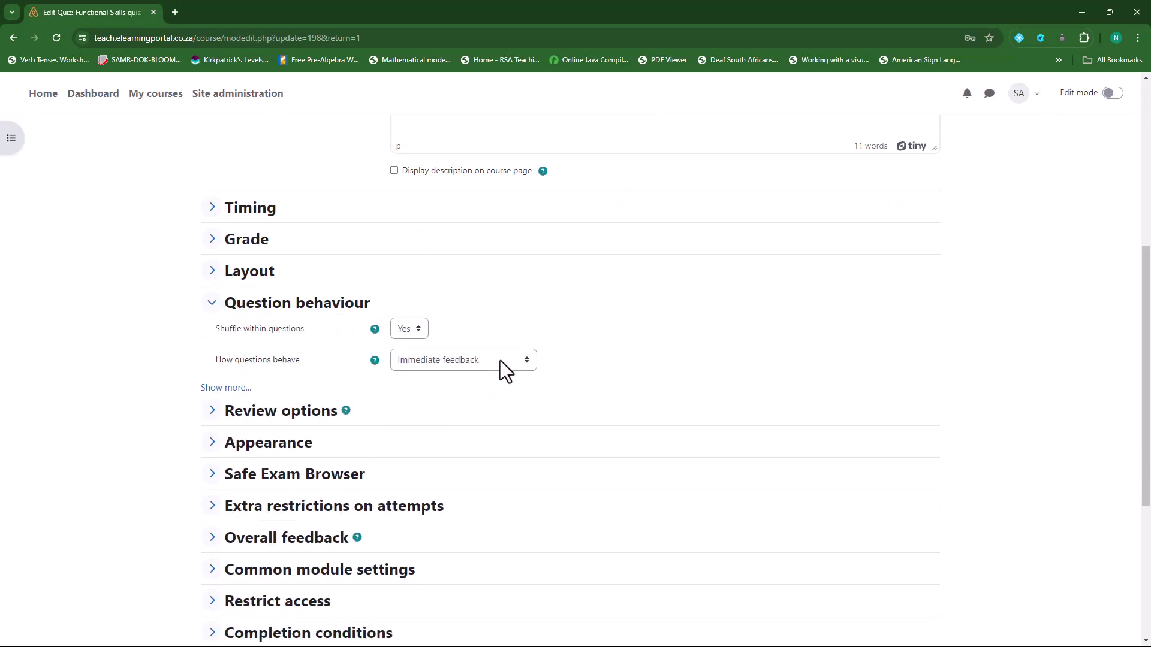
click(225, 388)
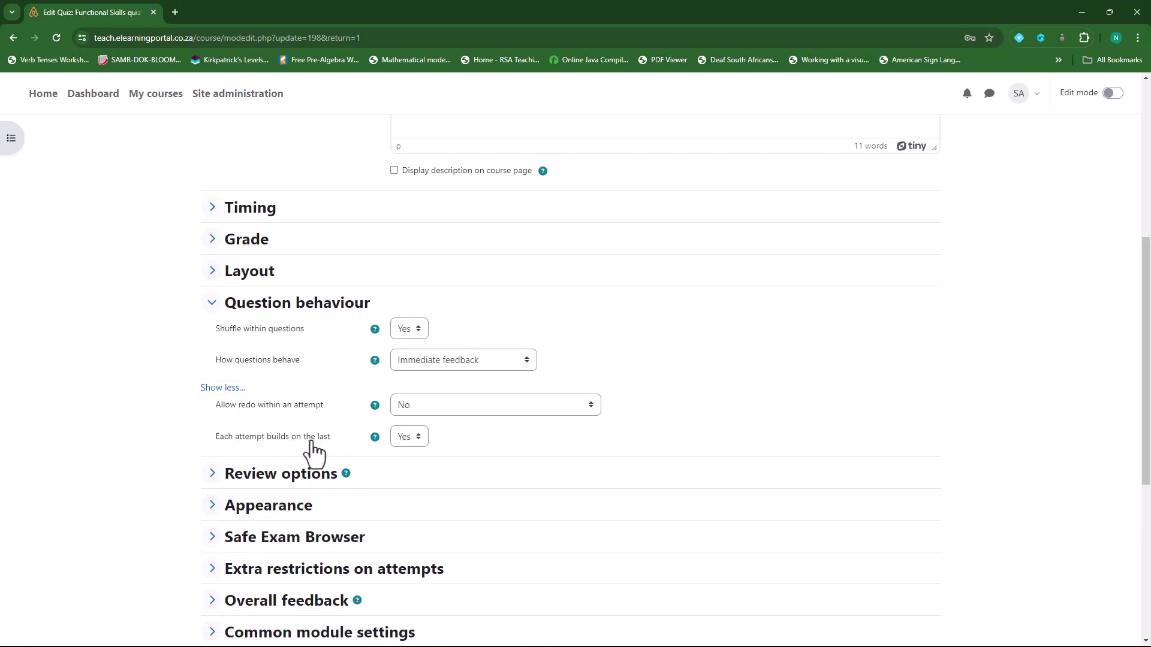
click(419, 436)
scroll(506, 448, down, 1)
scroll(180, 504, down, 2)
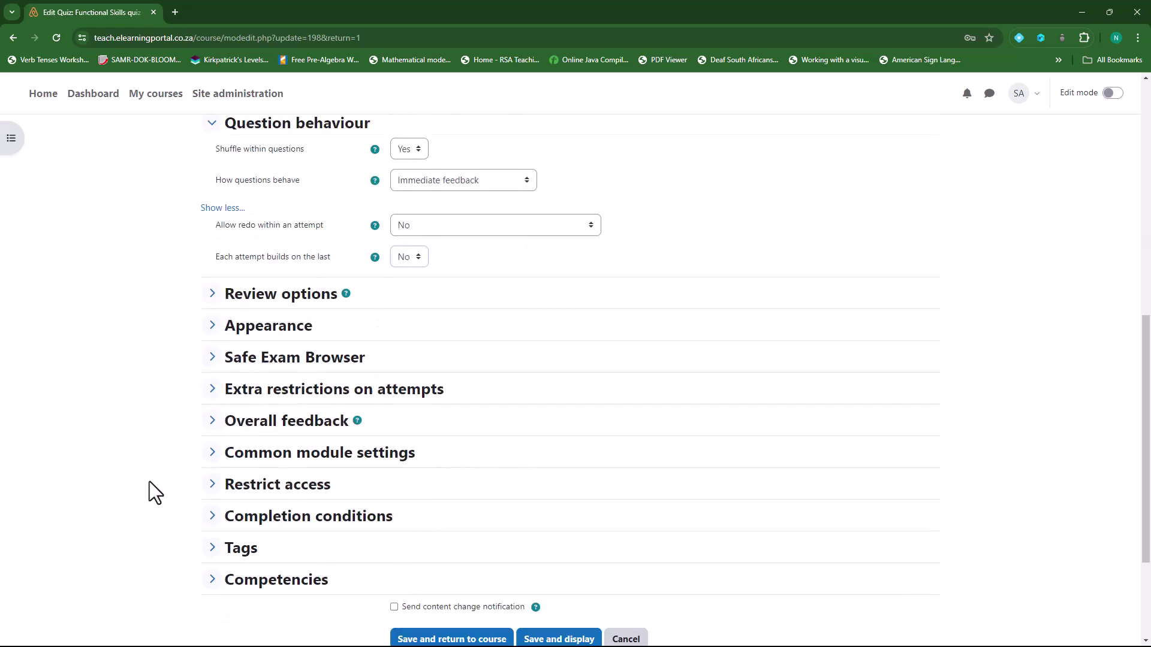
- Set 'Hide questions on attempt' to Disable and save the quiz settings
click(211, 389)
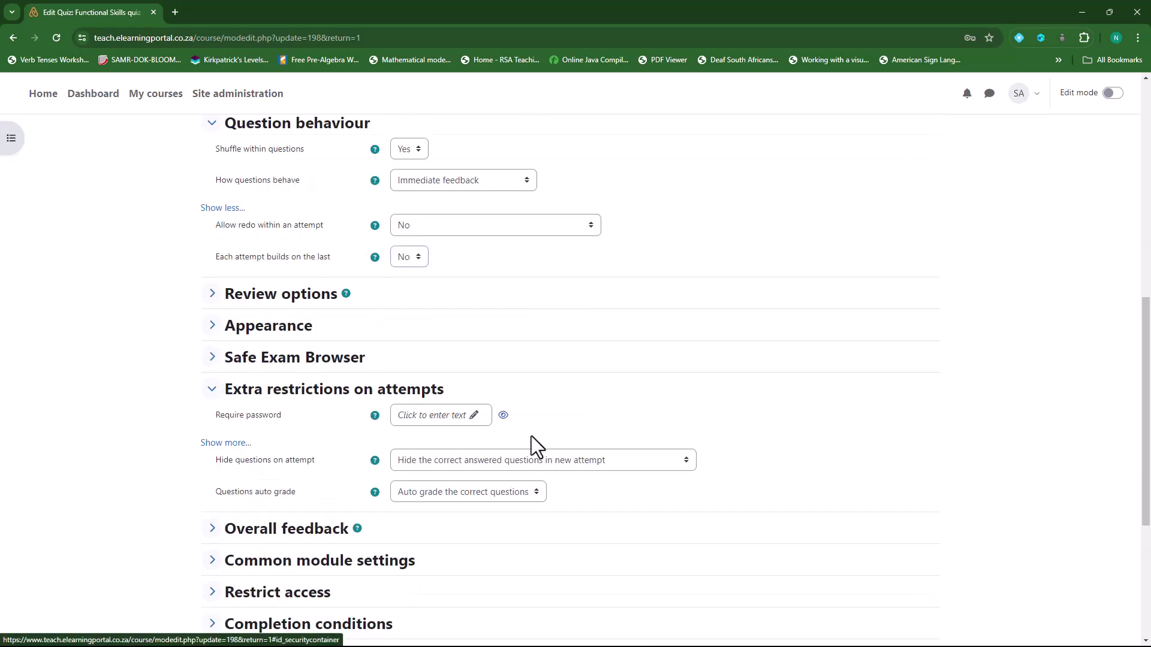
click(680, 462)
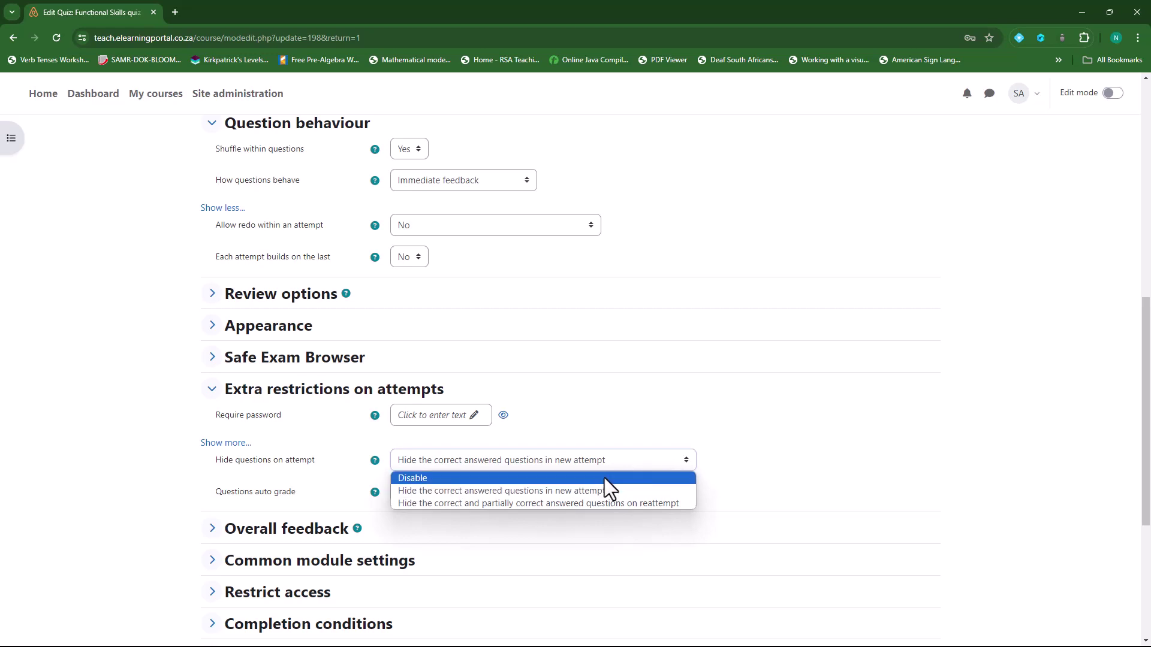
click(605, 477)
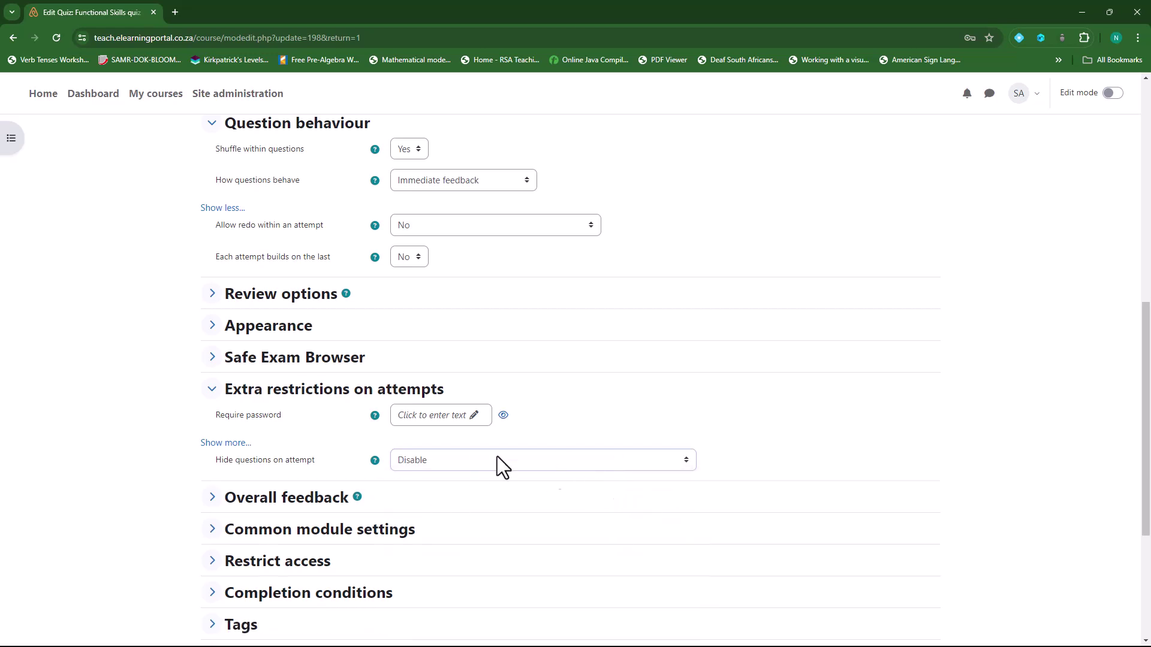
scroll(135, 414, down, 5)
scroll(190, 449, down, 3)
click(559, 470)
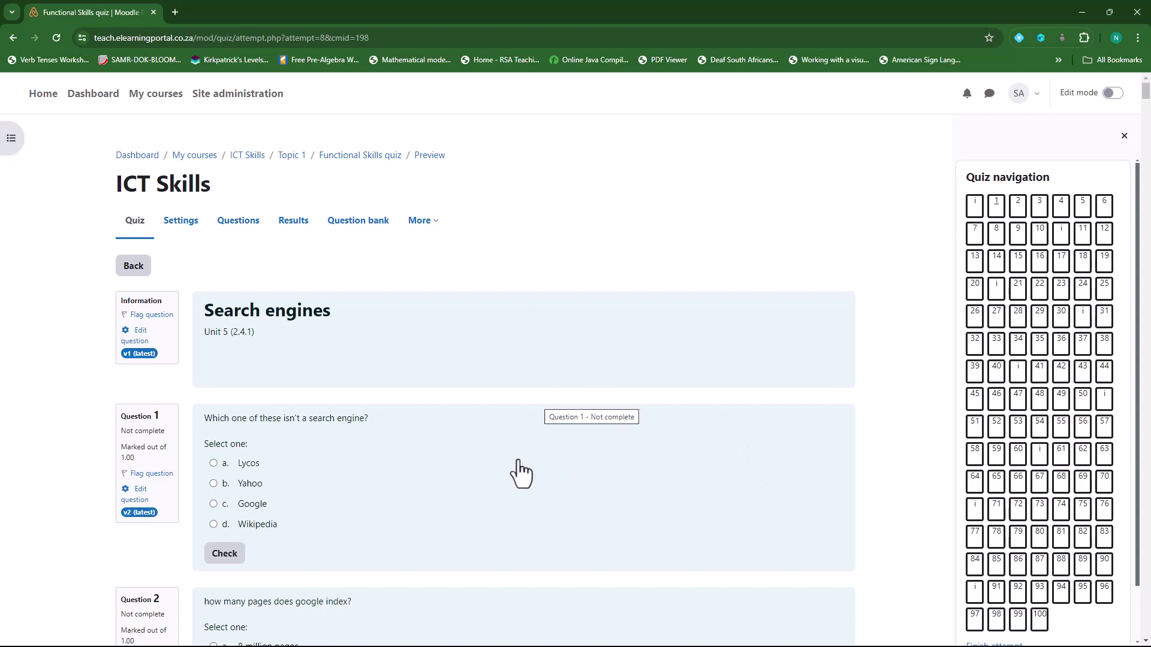
scroll(765, 497, down, 1)
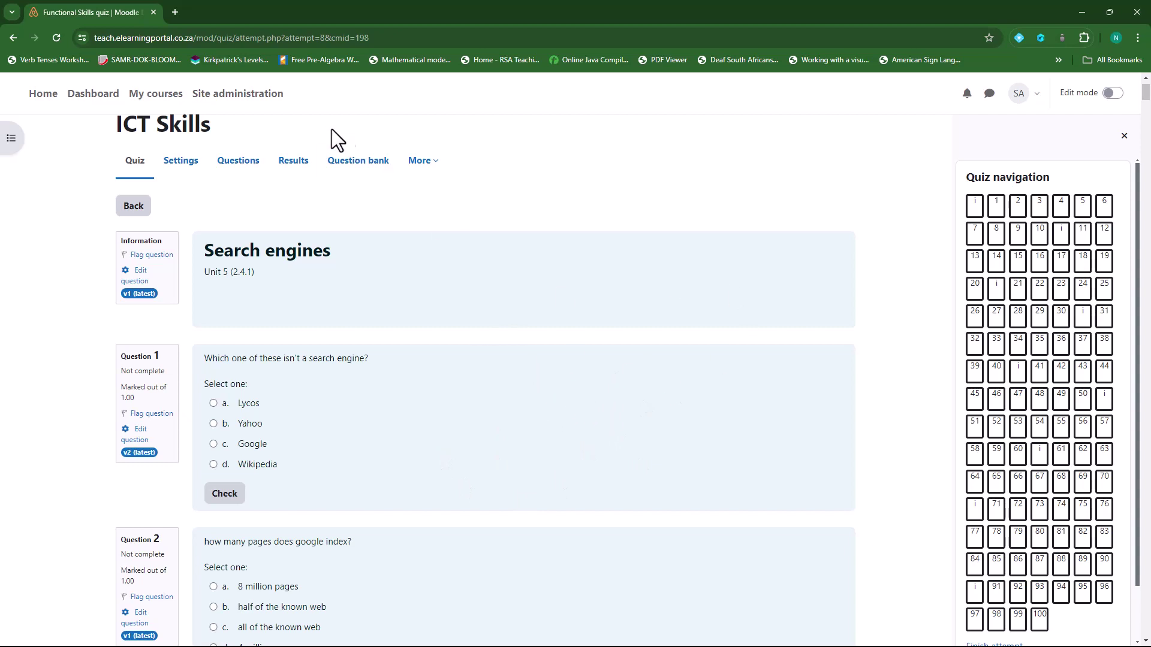
- Open the Plugins overview in Site administration and select the Hide Correct Questions on New Attempt plugin
click(258, 99)
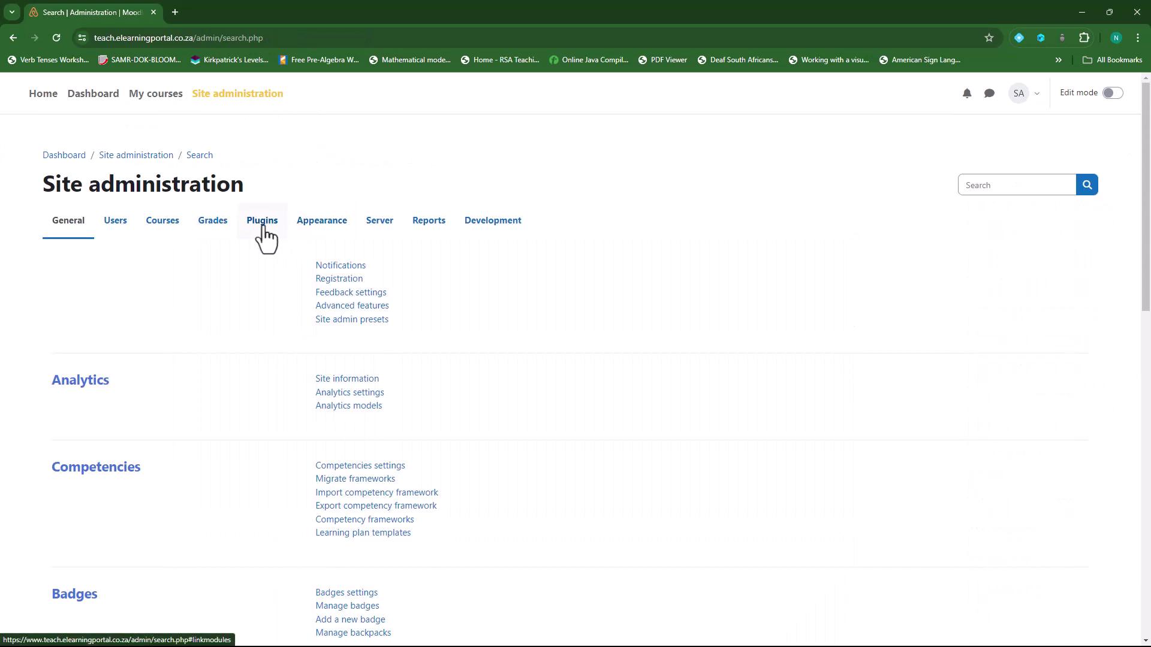
click(262, 220)
click(343, 280)
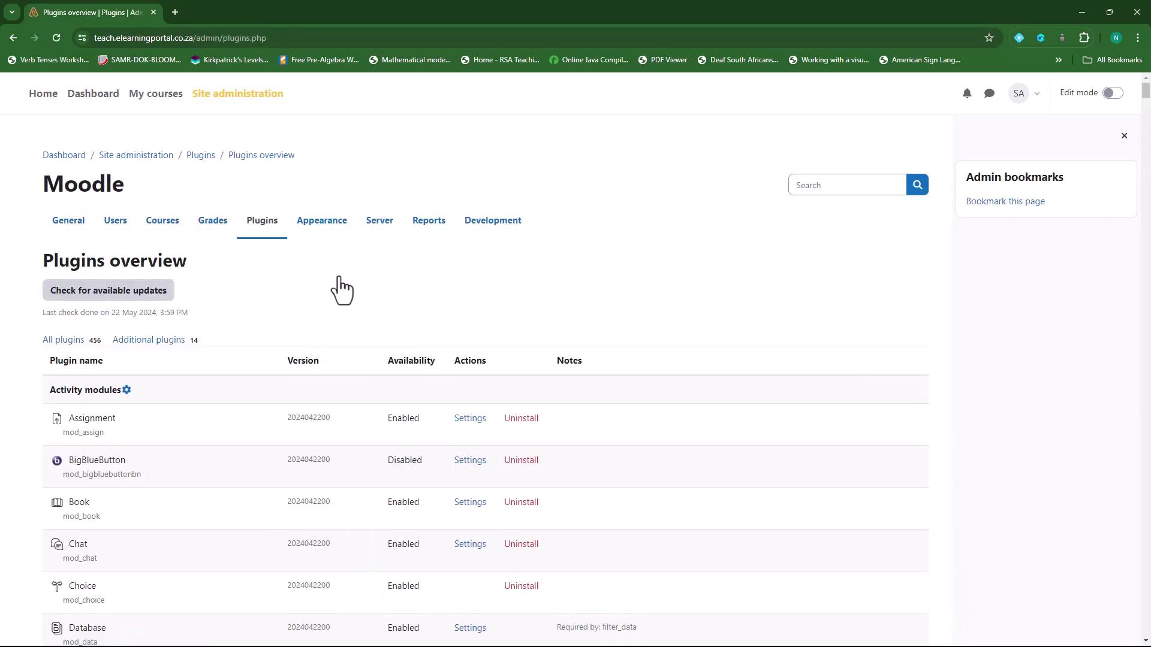
scroll(194, 368, down, 3)
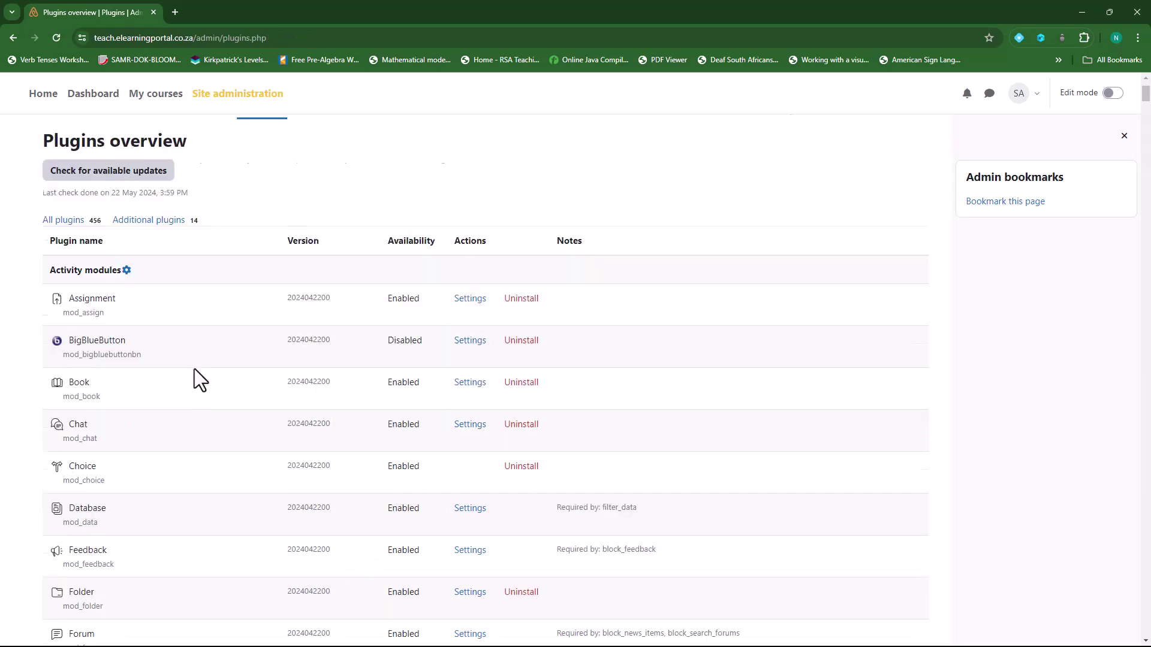
scroll(194, 369, down, 2)
scroll(195, 369, down, 2)
scroll(194, 368, down, 2)
scroll(194, 369, down, 2)
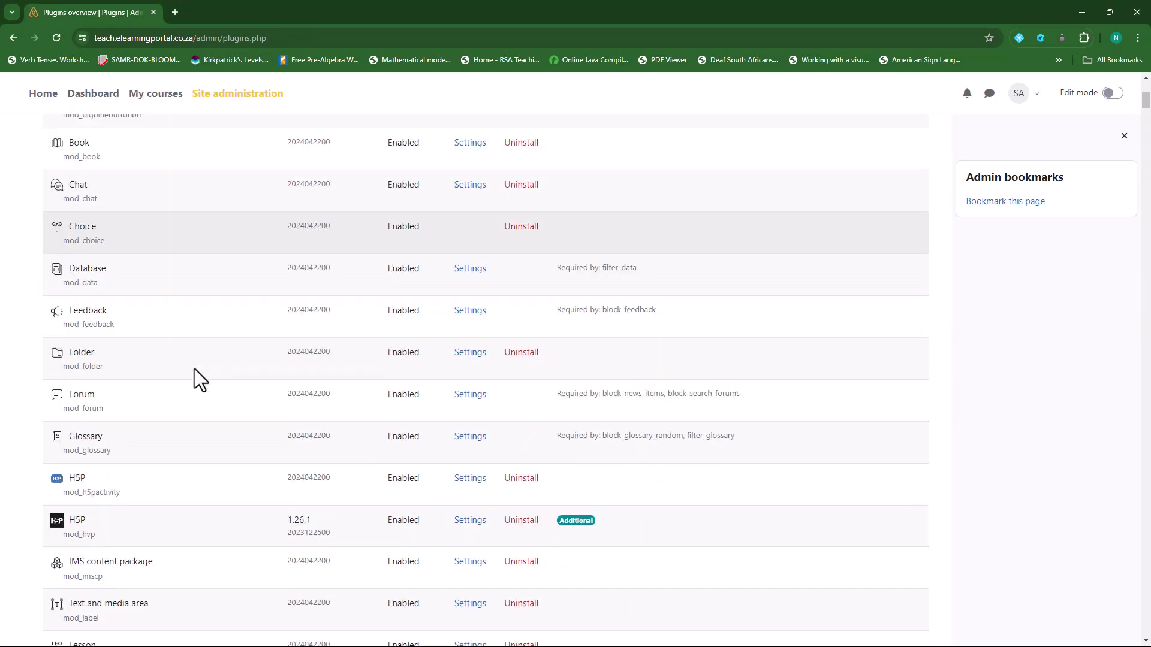
scroll(195, 369, down, 2)
scroll(195, 369, down, 4)
scroll(195, 368, down, 2)
scroll(194, 369, down, 3)
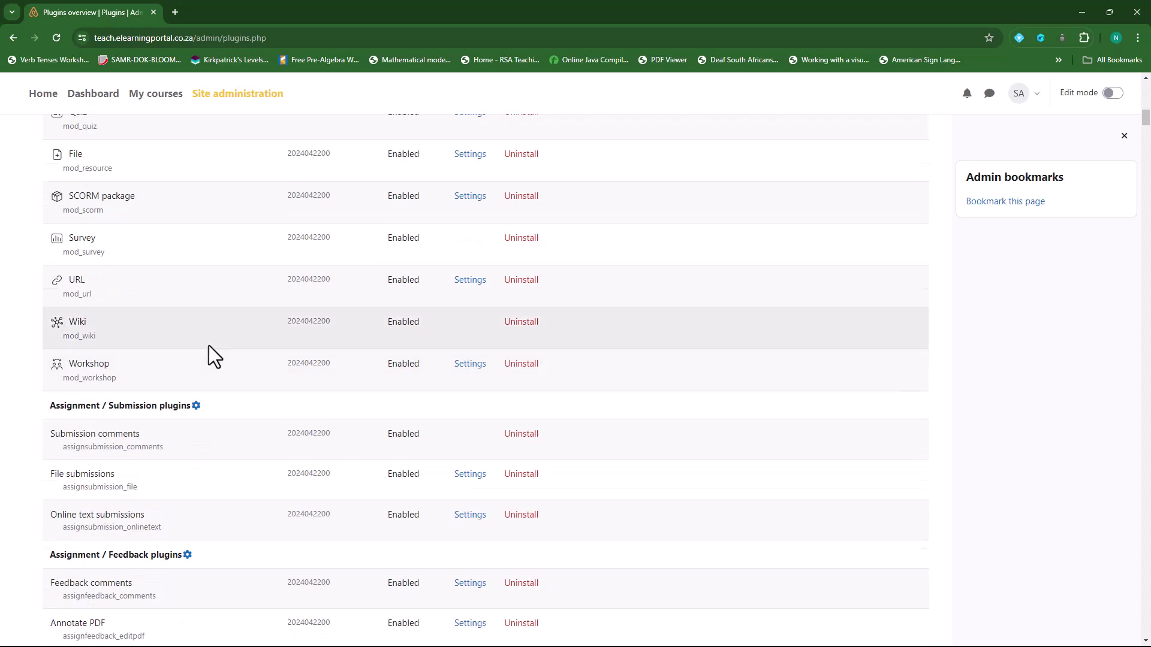
scroll(208, 345, down, 3)
scroll(208, 345, down, 1)
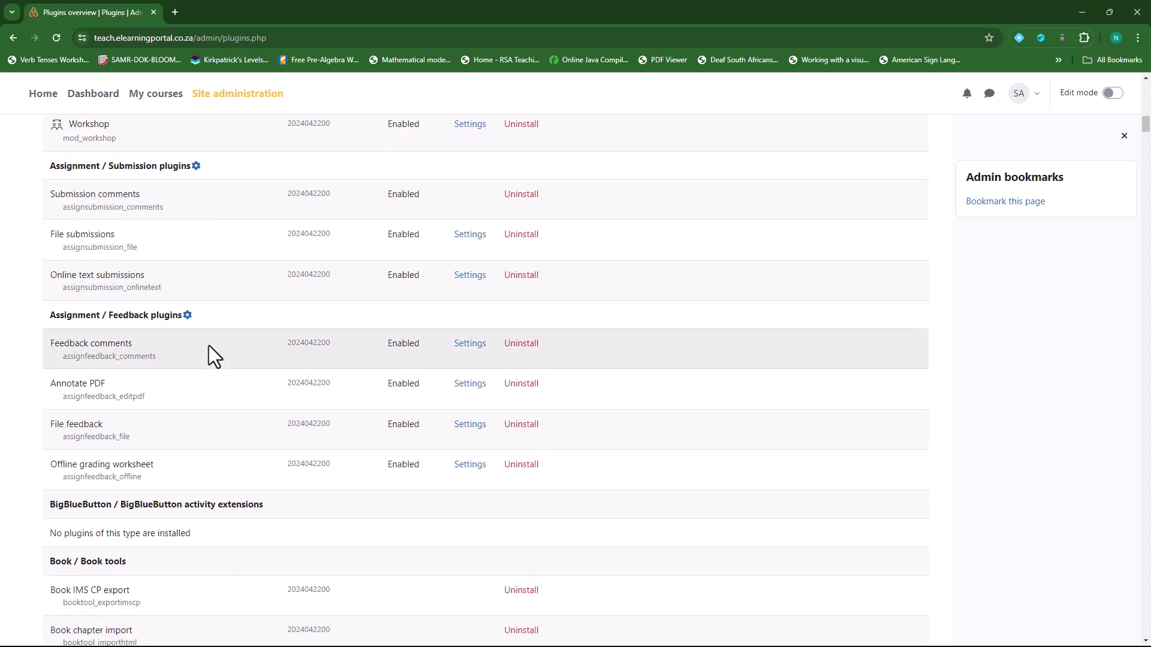
scroll(209, 346, down, 1)
scroll(209, 346, down, 1)
scroll(209, 345, down, 1)
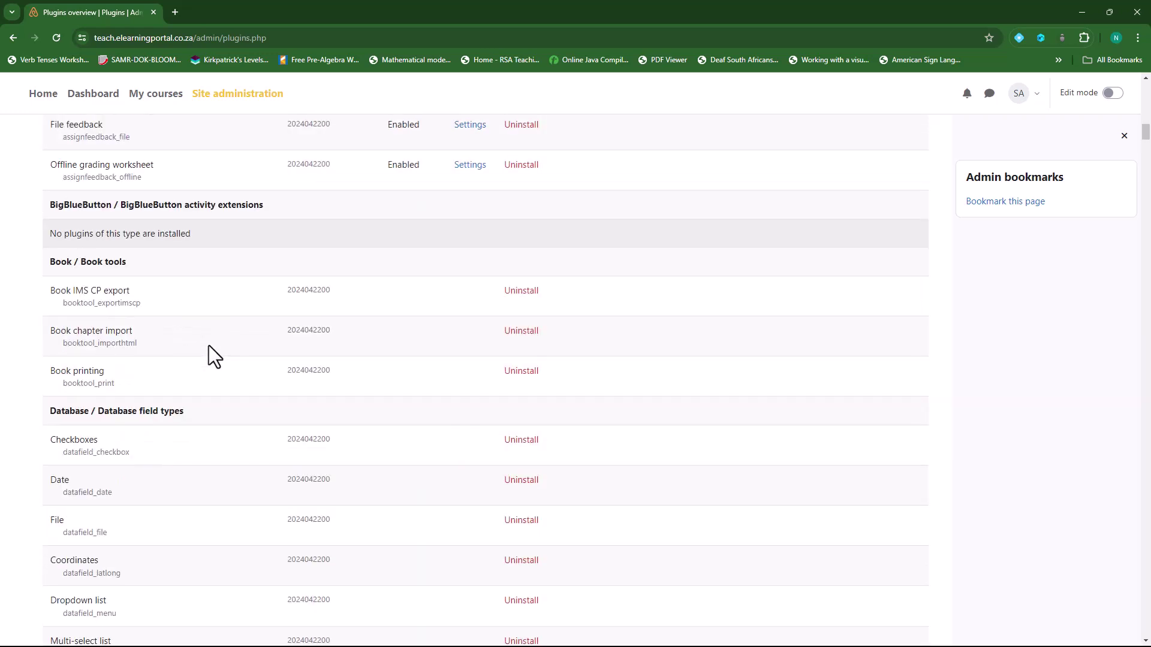
scroll(209, 346, down, 3)
scroll(209, 346, down, 2)
scroll(208, 346, down, 3)
scroll(209, 345, down, 3)
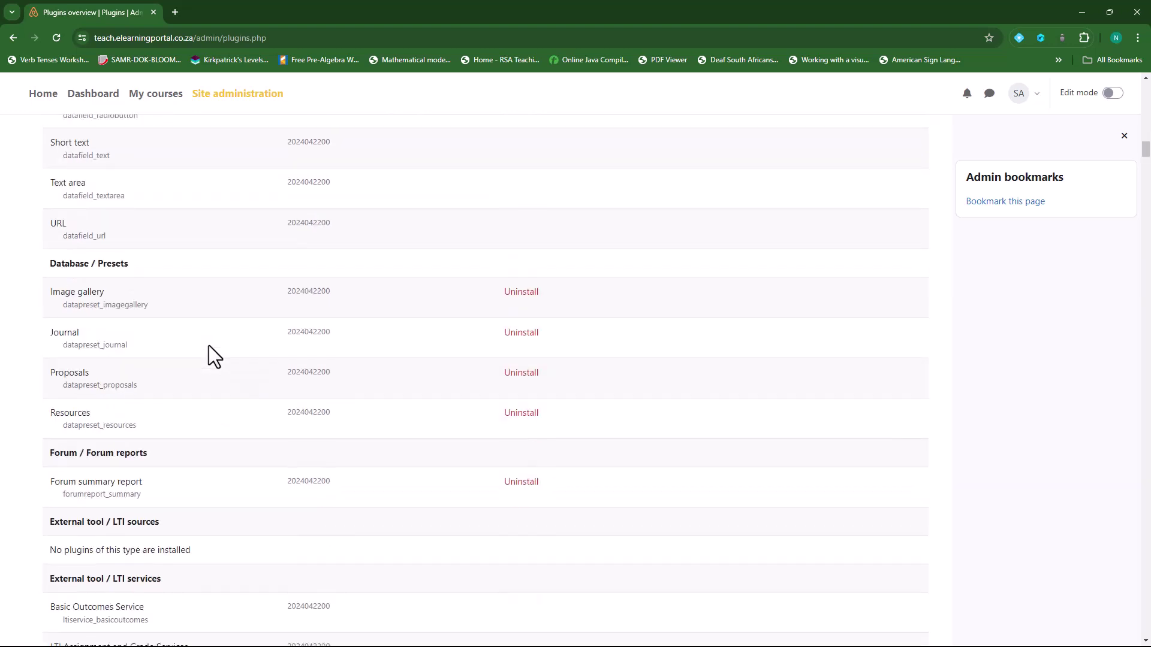
scroll(208, 346, down, 2)
scroll(210, 346, down, 1)
scroll(209, 345, down, 1)
scroll(209, 346, down, 2)
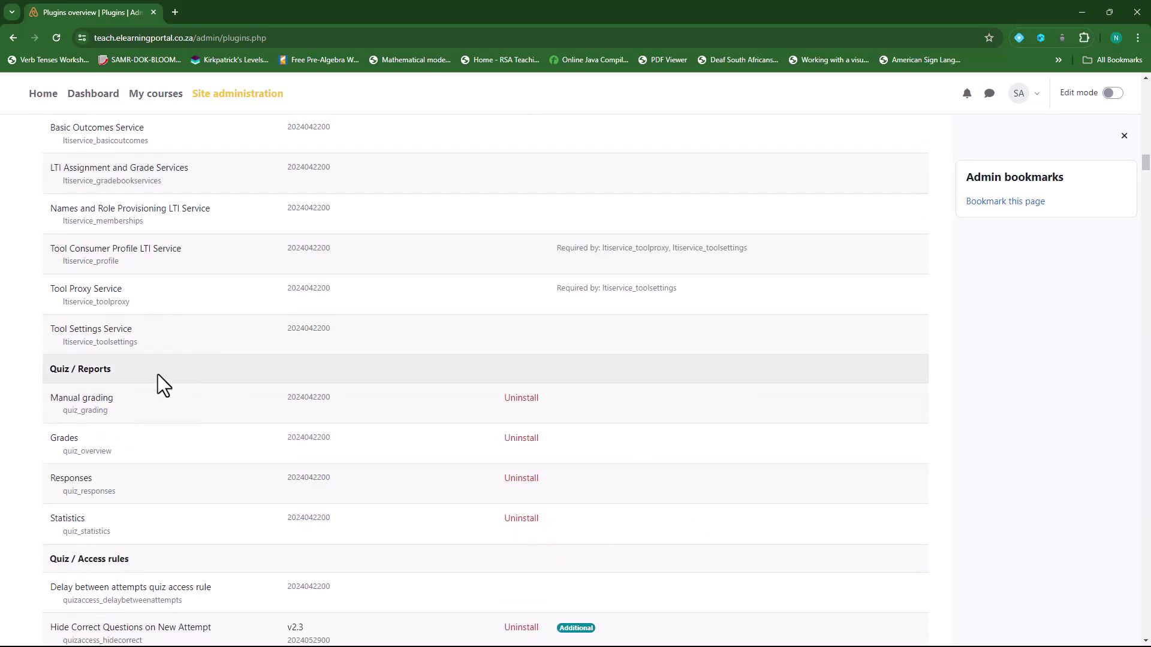
scroll(90, 373, down, 2)
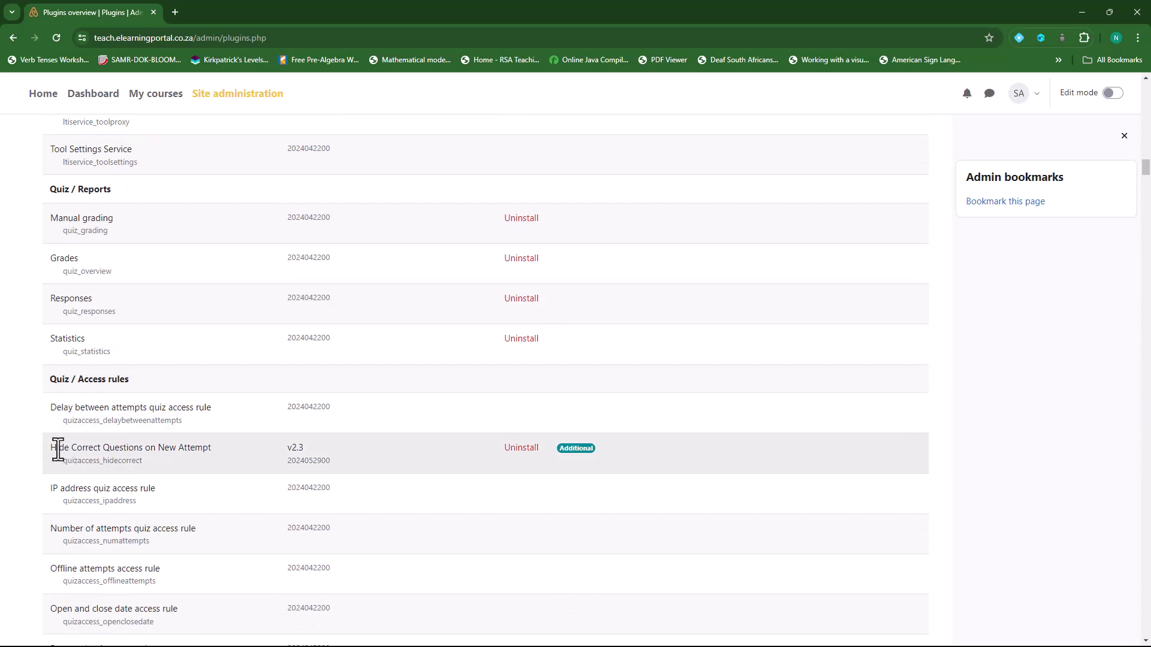
drag(51, 448, 215, 448)
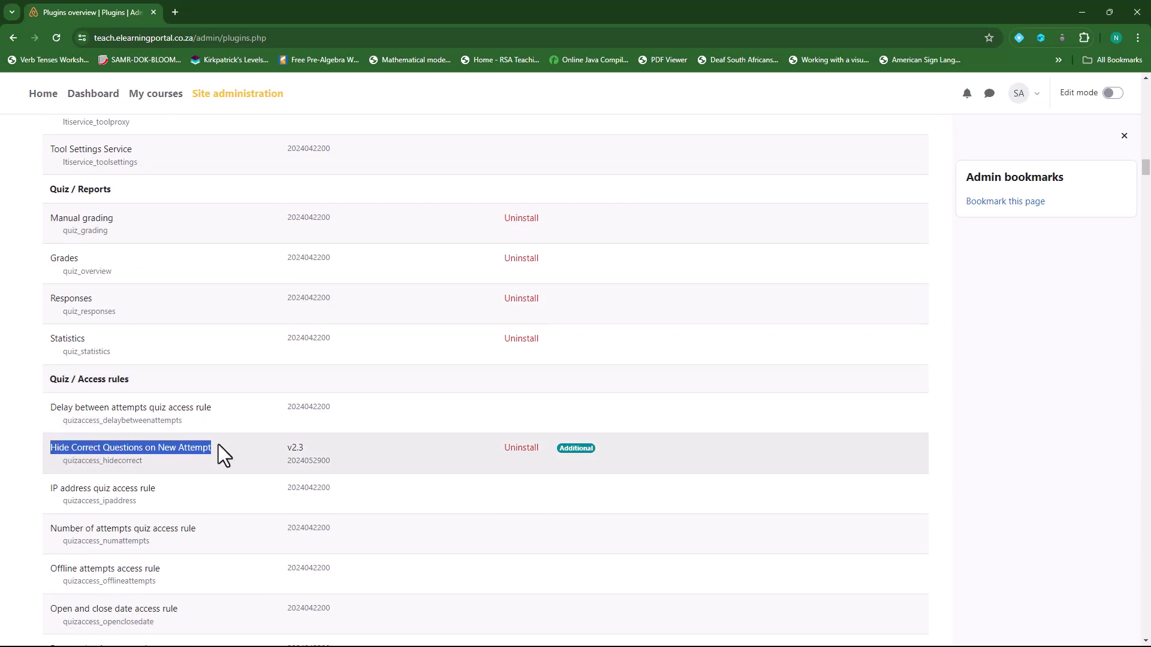
- Confirm removing the plugin and its files, pass the environment check, and run the database upgrade
click(521, 448)
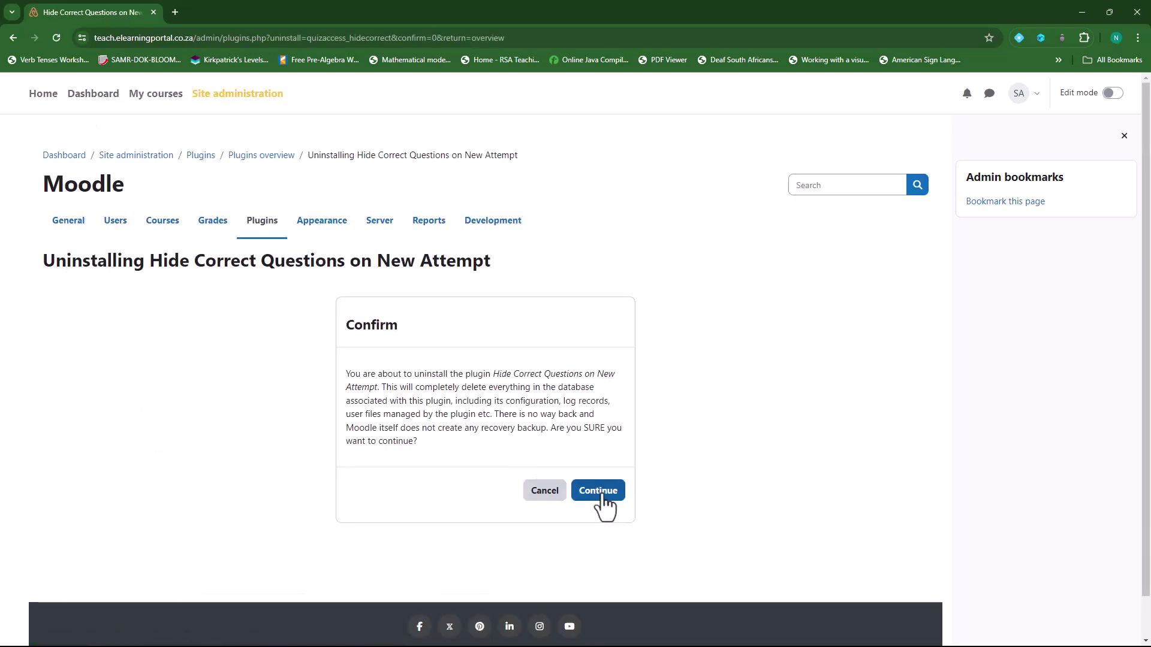
click(598, 491)
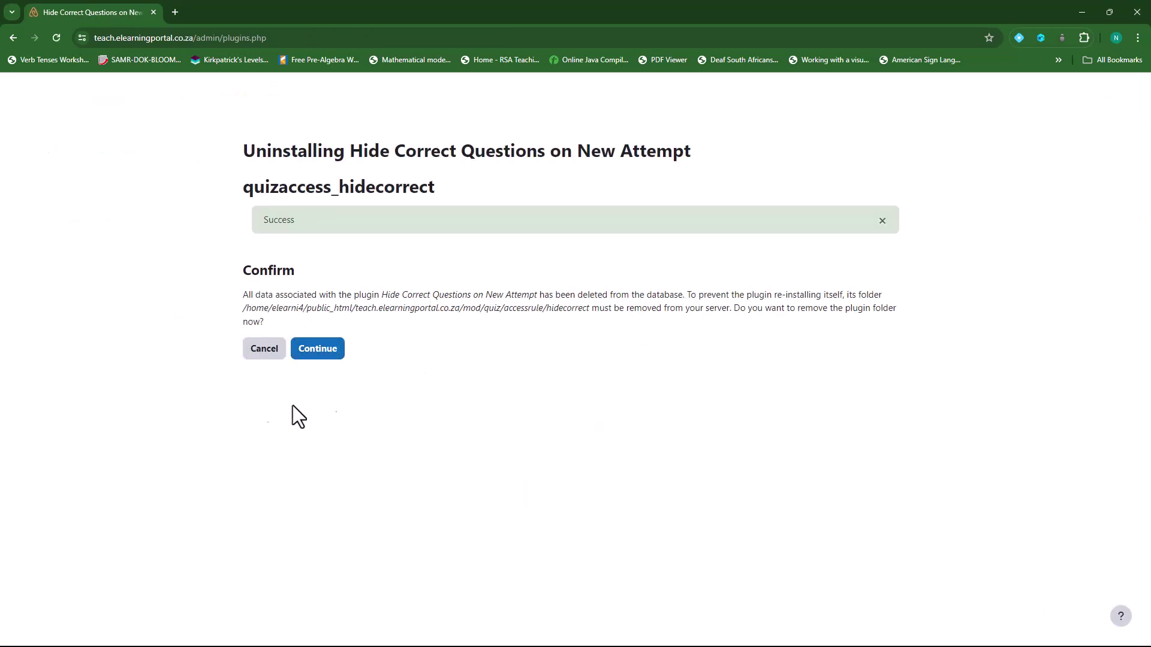
click(317, 347)
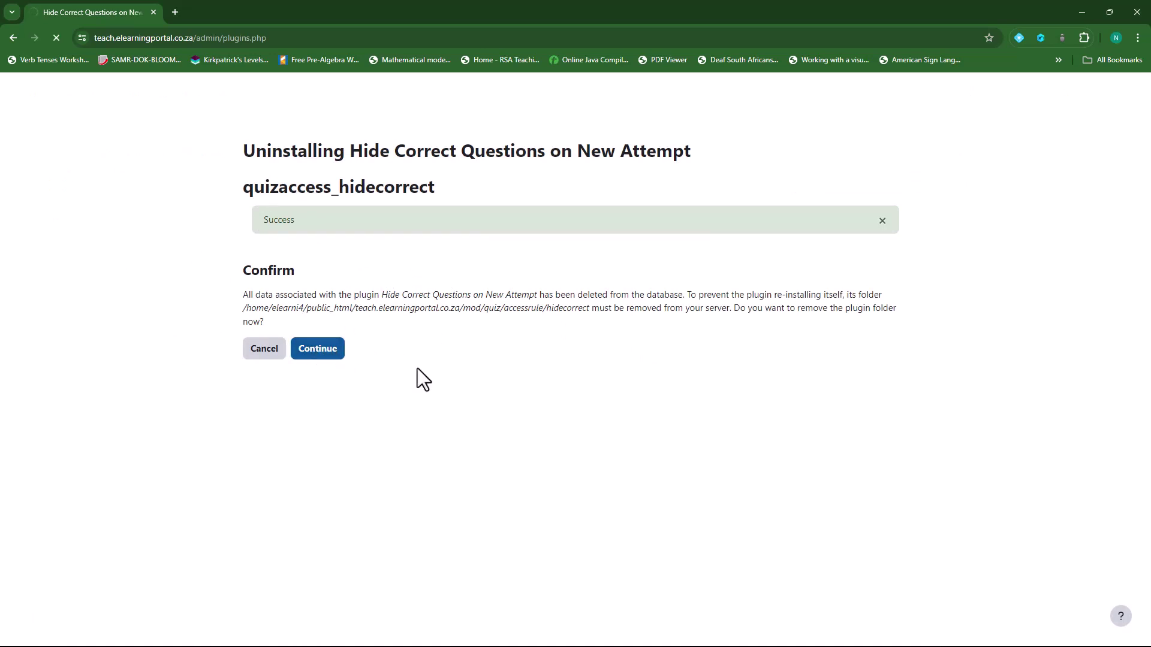
scroll(420, 360, down, 8)
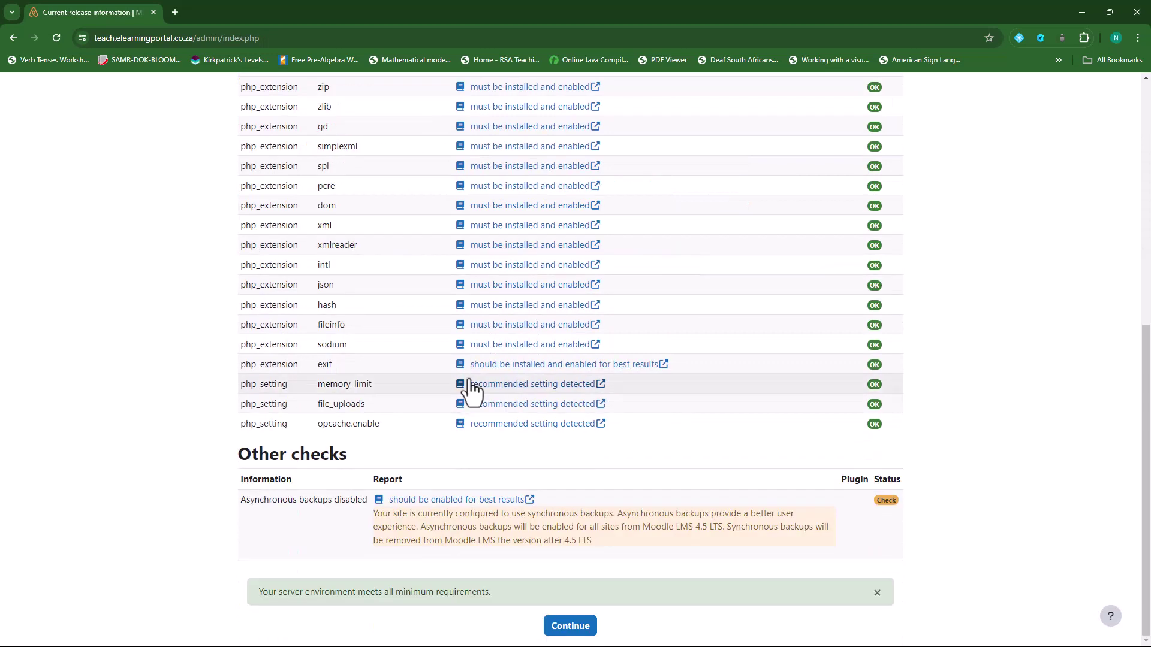
click(570, 626)
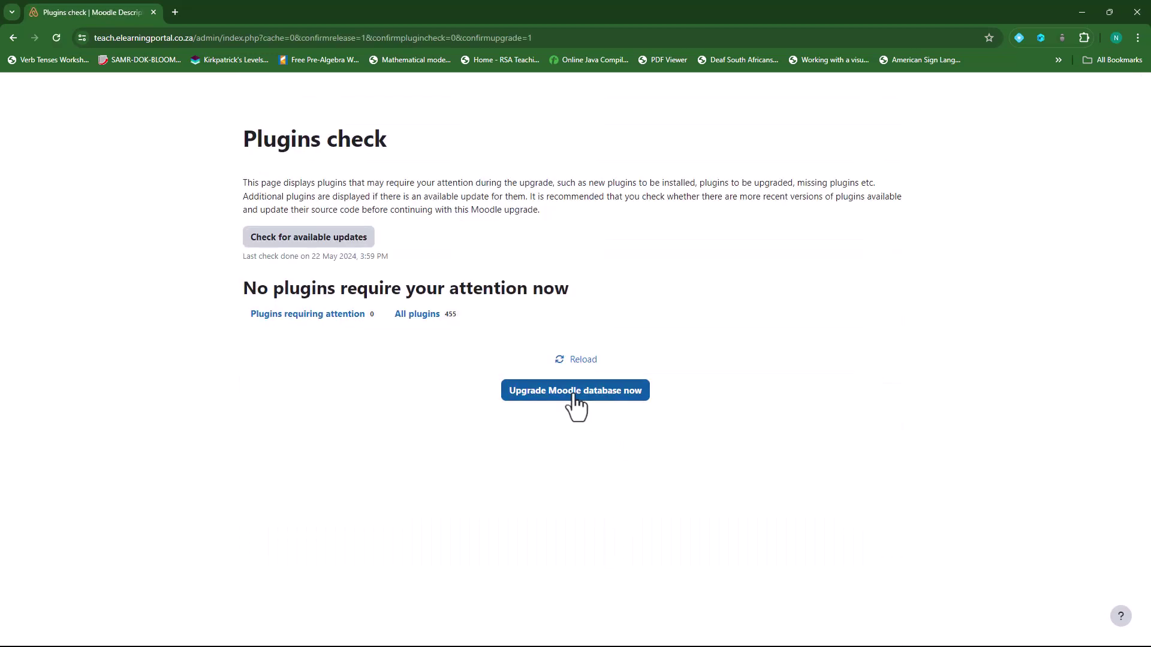
click(574, 390)
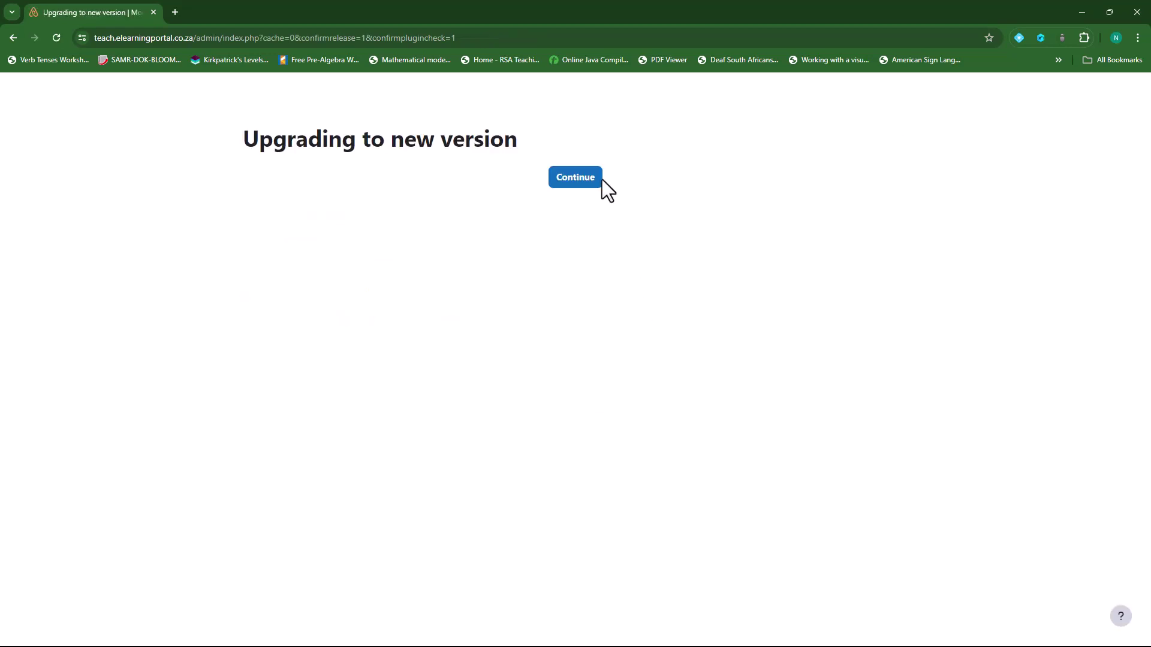
click(585, 184)
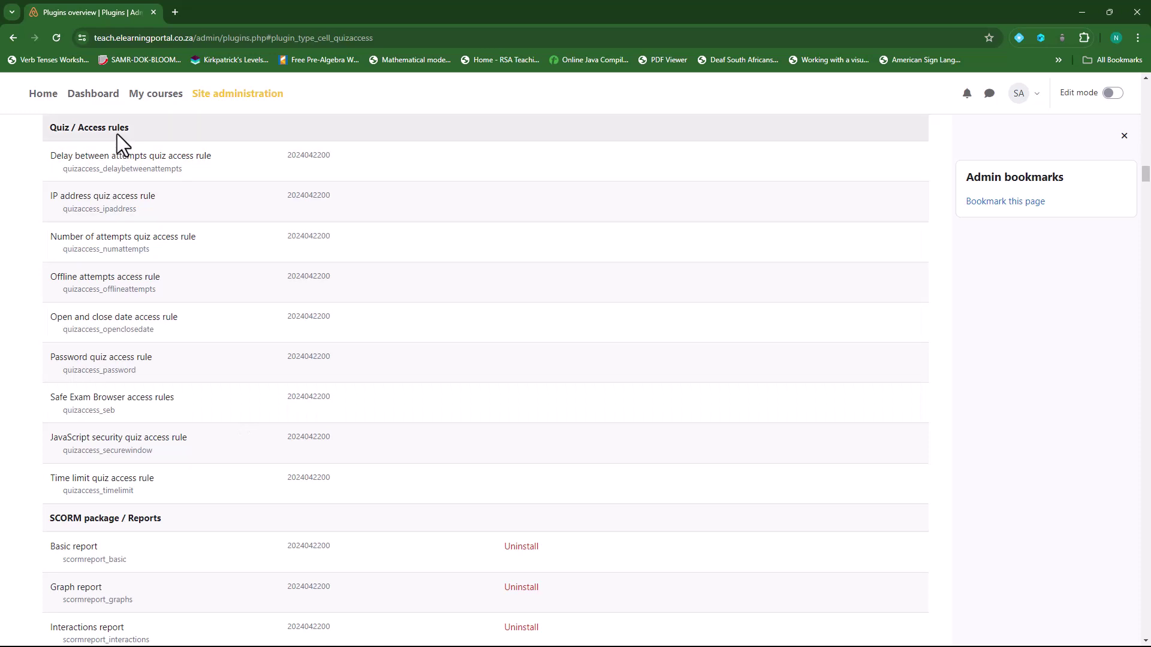
scroll(181, 458, up, 5)
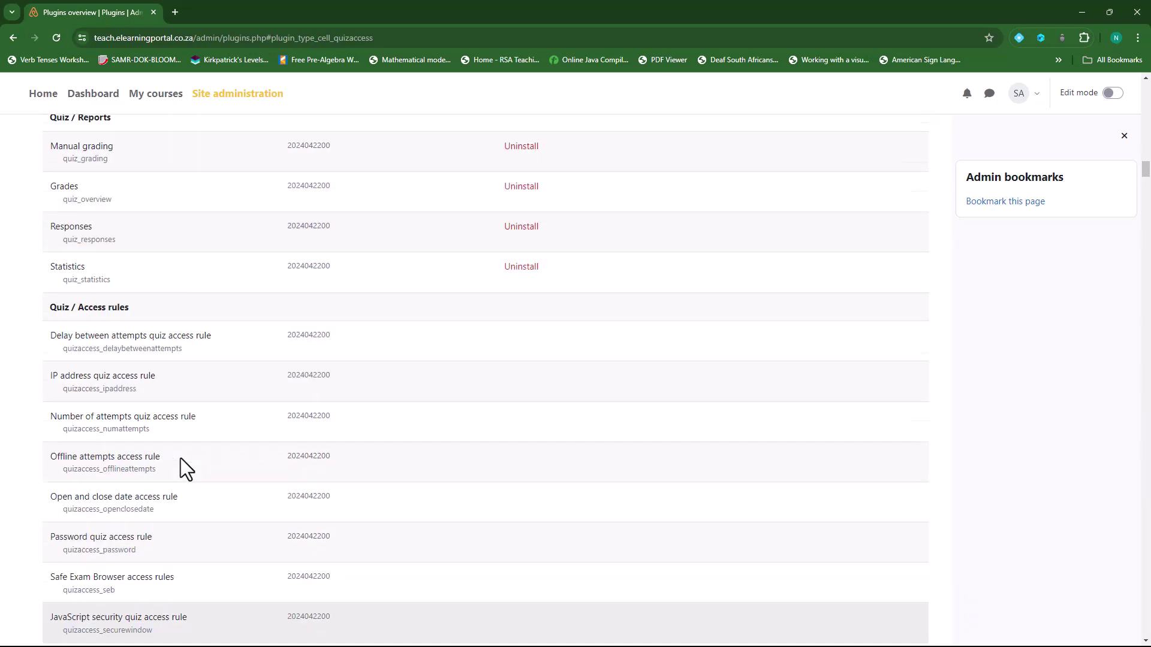
scroll(181, 458, up, 5)
scroll(180, 458, up, 5)
scroll(182, 457, up, 4)
scroll(182, 457, up, 5)
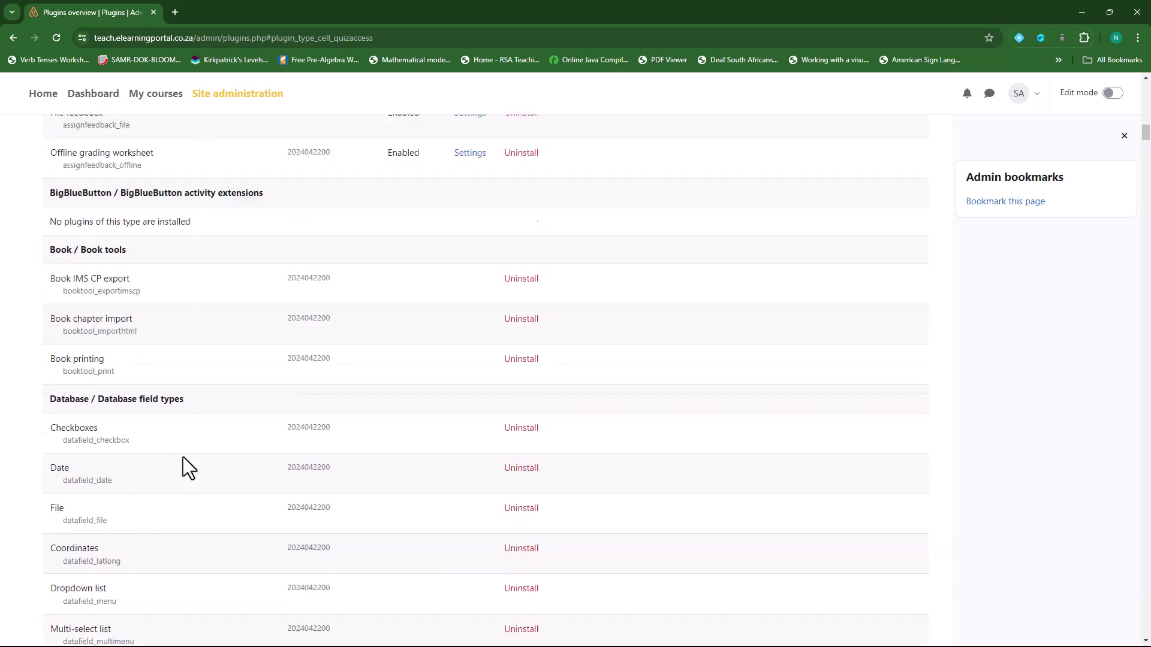
scroll(183, 457, up, 4)
scroll(182, 457, up, 5)
scroll(183, 457, up, 5)
scroll(182, 456, up, 5)
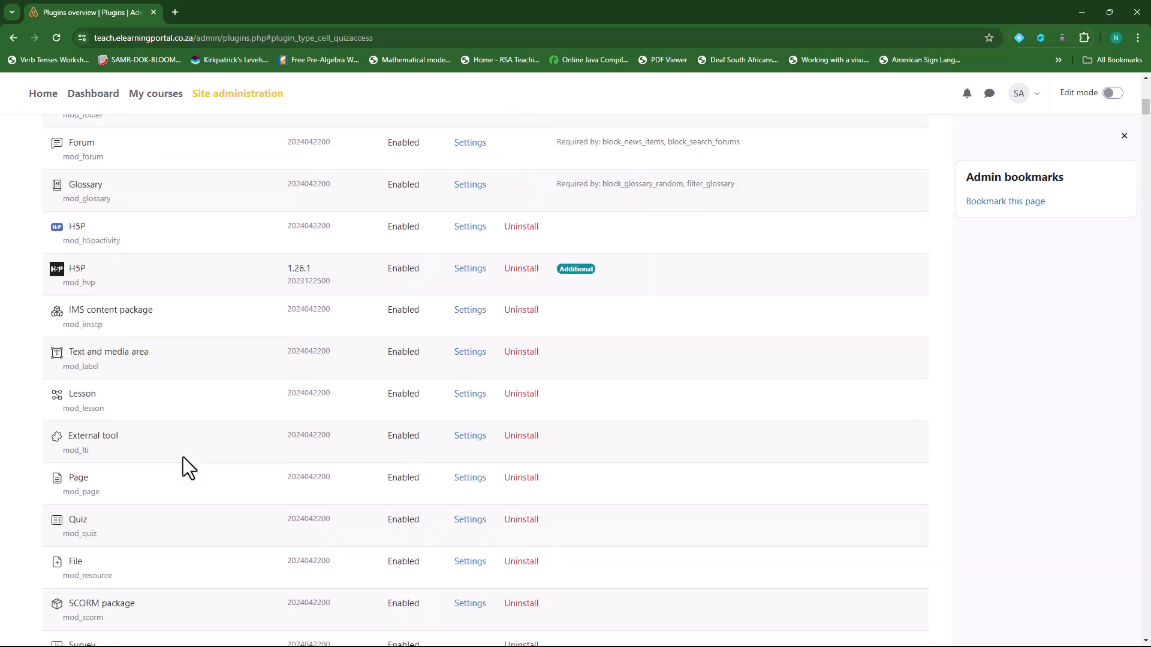
scroll(183, 456, up, 3)
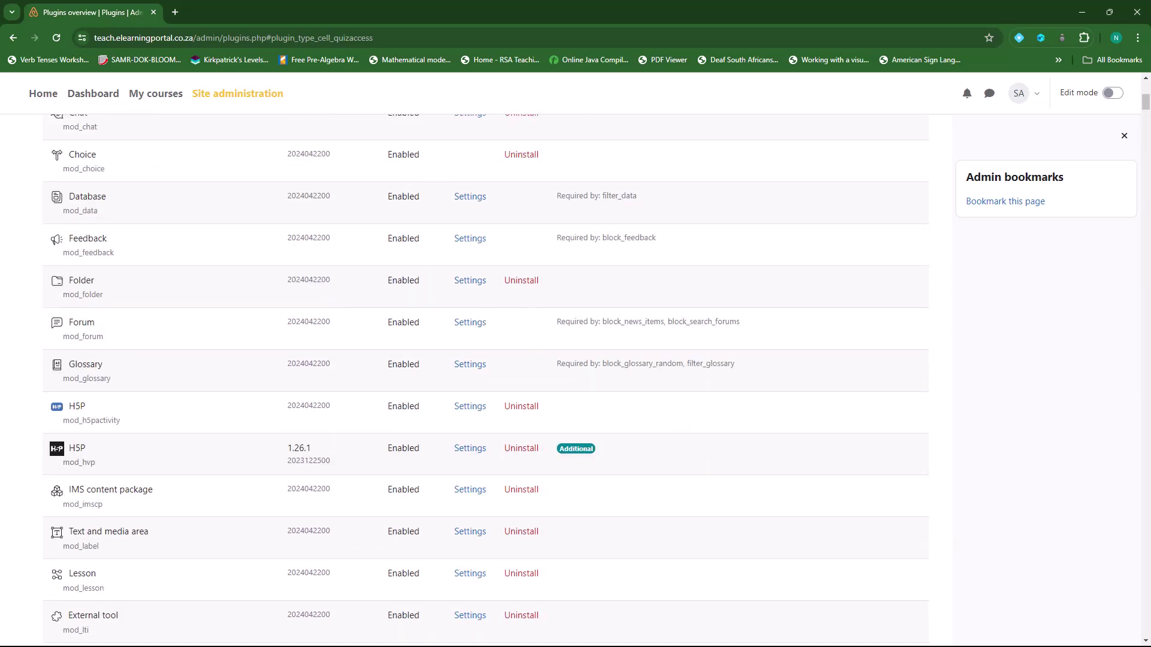